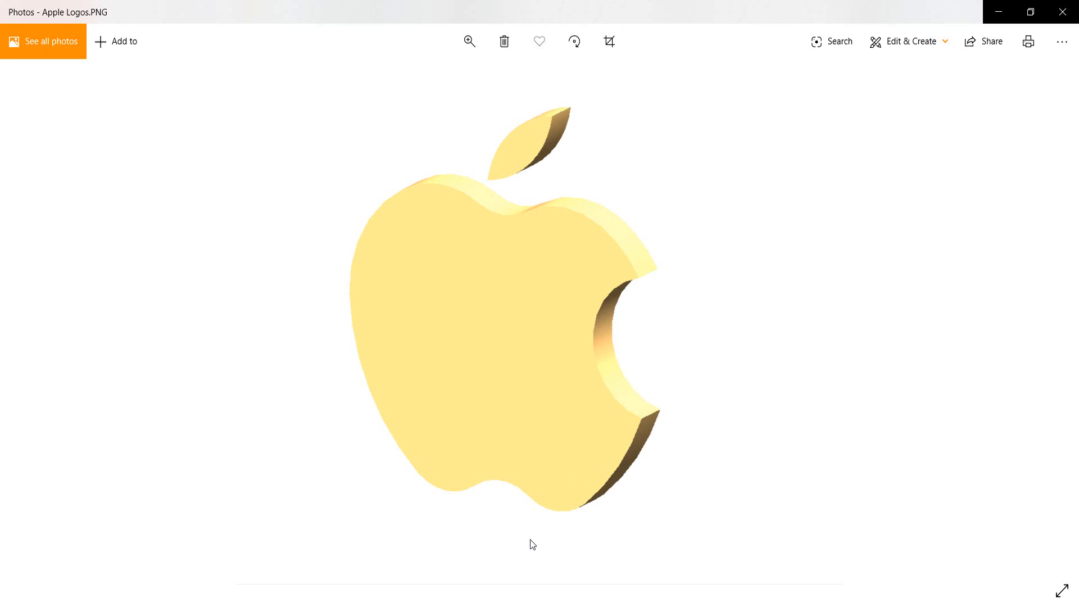
- Switch to SOLIDWORKS and start a new sketch on the Front Plane
{"action": "key", "text": "alt+Tab"}
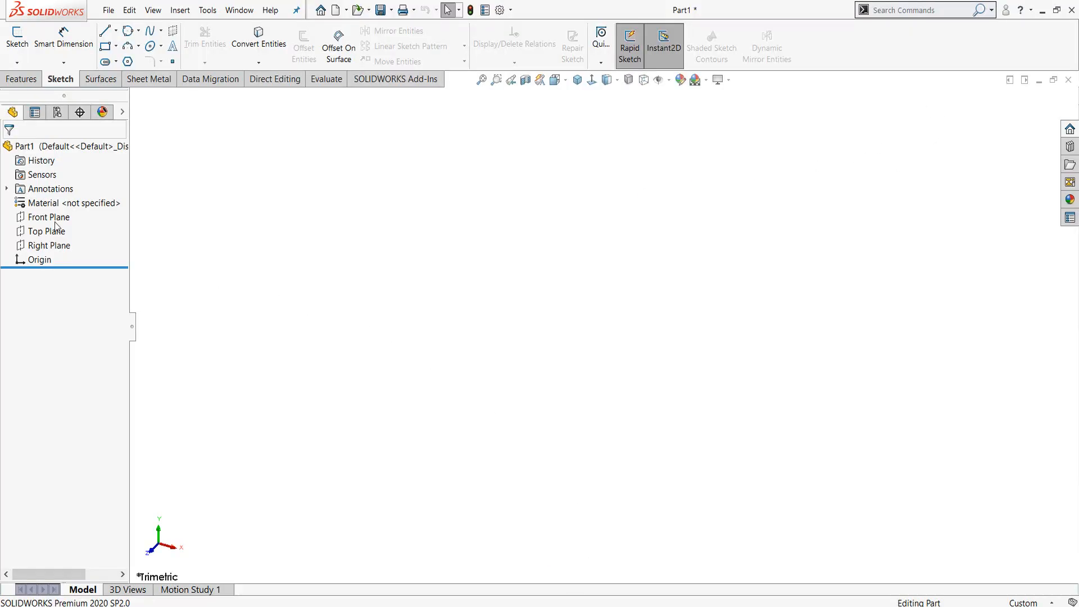
{"action": "left_click", "coordinate": [32, 218]}
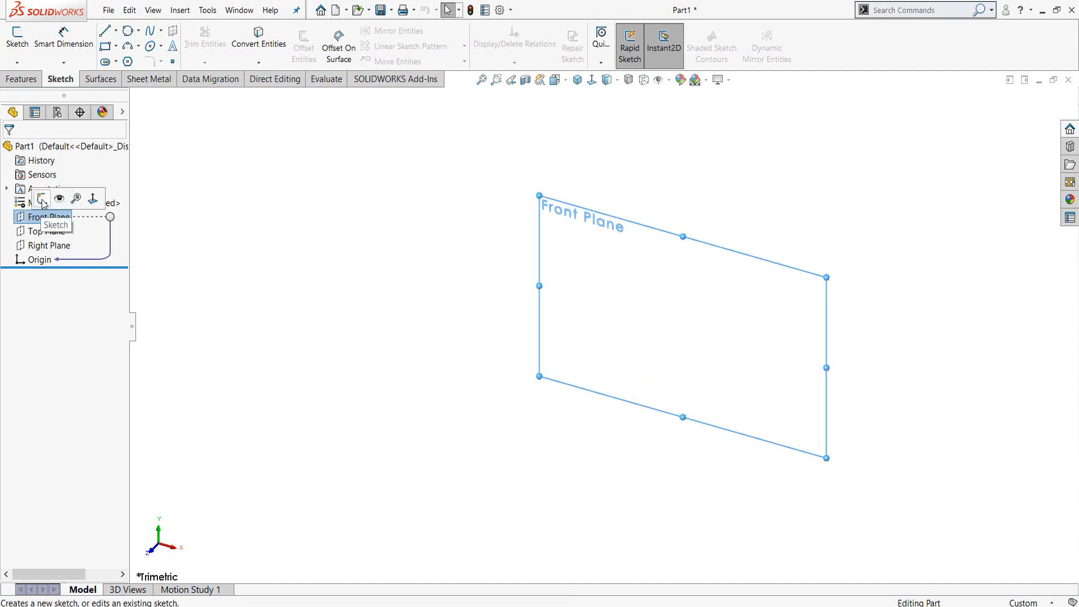
{"action": "left_click", "coordinate": [39, 201]}
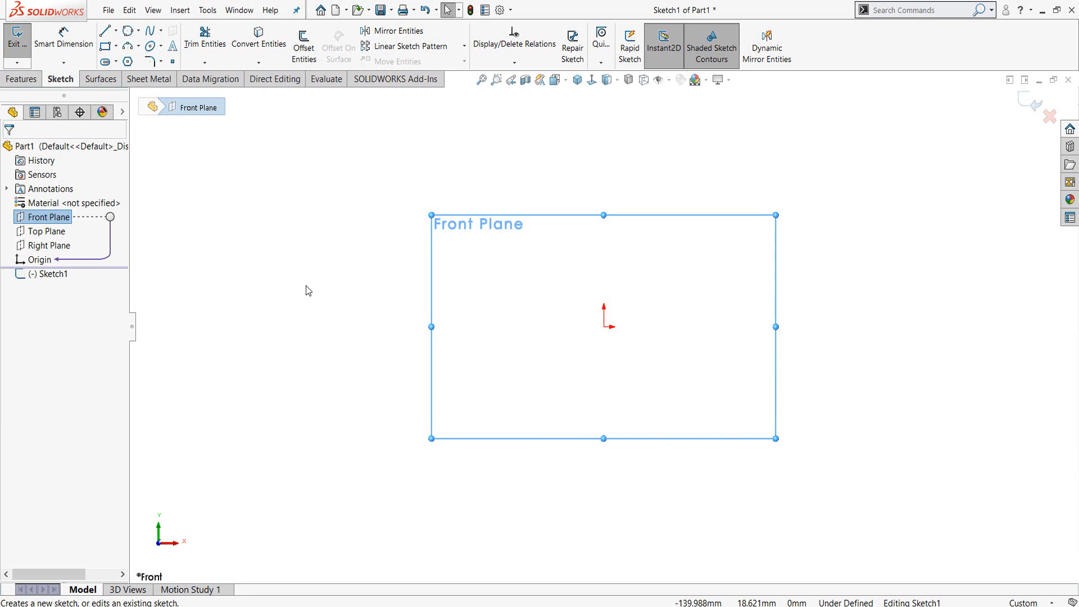
- Sketch a construction rectangle about 75 mm wide and 106 mm high, extending down and to the right from the origin
{"action": "left_click", "coordinate": [104, 45]}
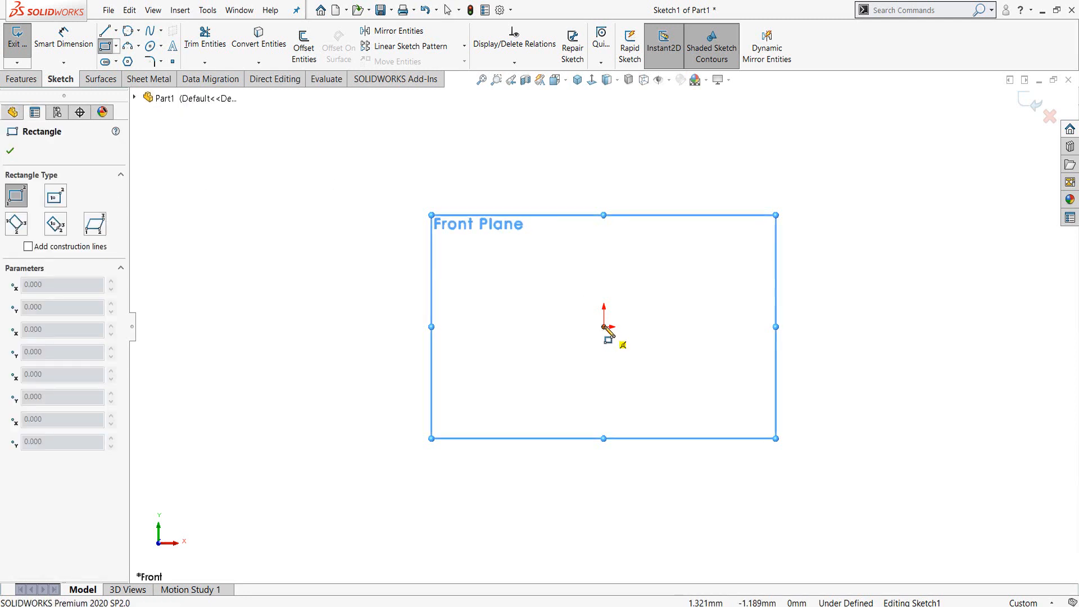
{"action": "left_click", "coordinate": [605, 327]}
{"action": "left_click", "coordinate": [764, 564]}
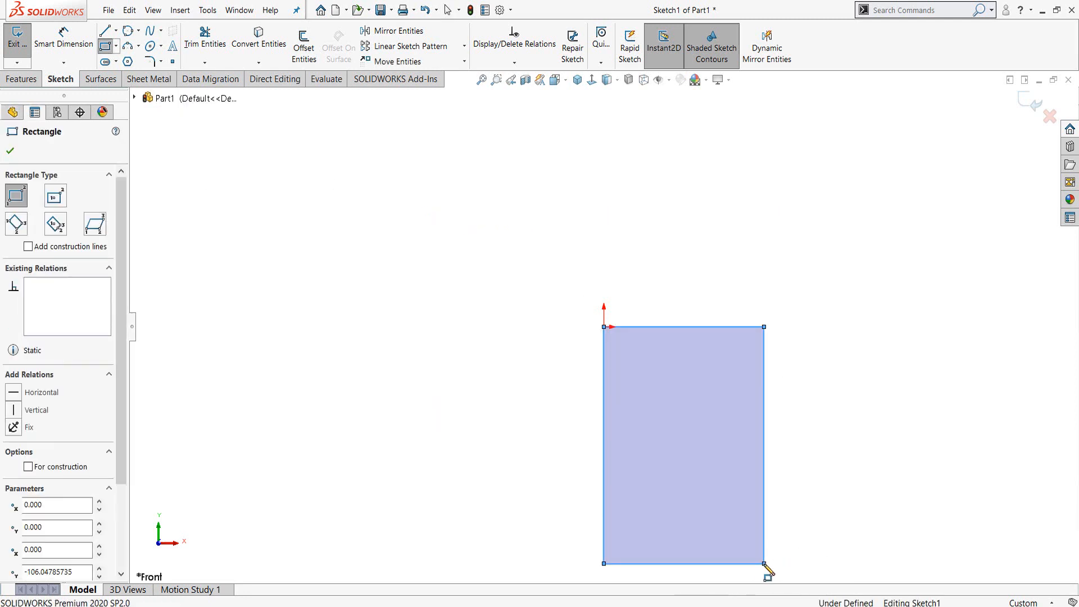
{"action": "left_click", "coordinate": [29, 467]}
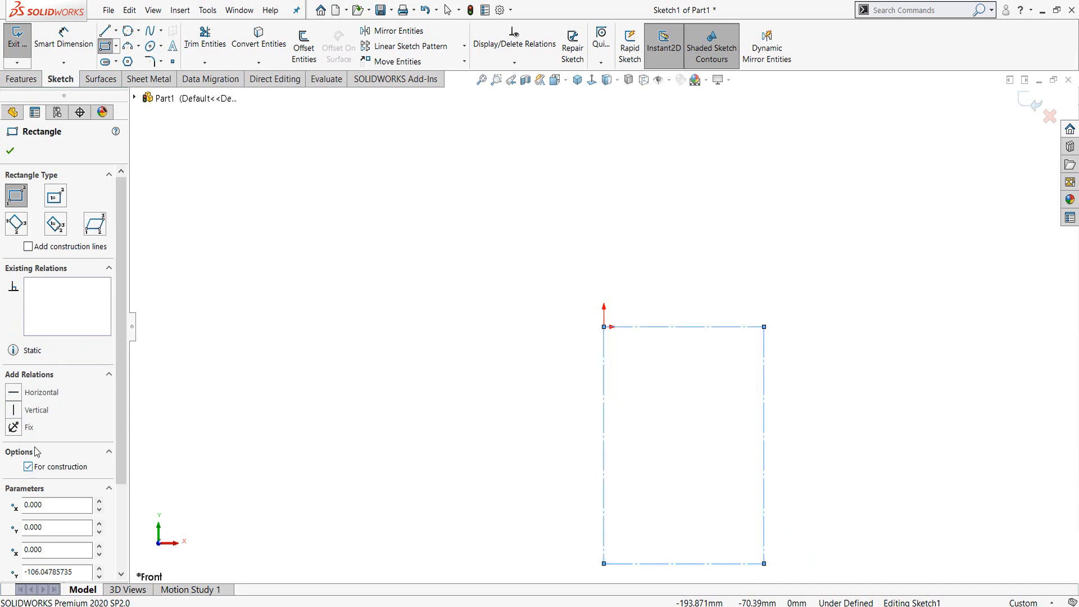
{"action": "left_click", "coordinate": [10, 150]}
- Dimension the construction rectangle to 50 mm wide and 80 mm high
{"action": "key", "text": "z"}
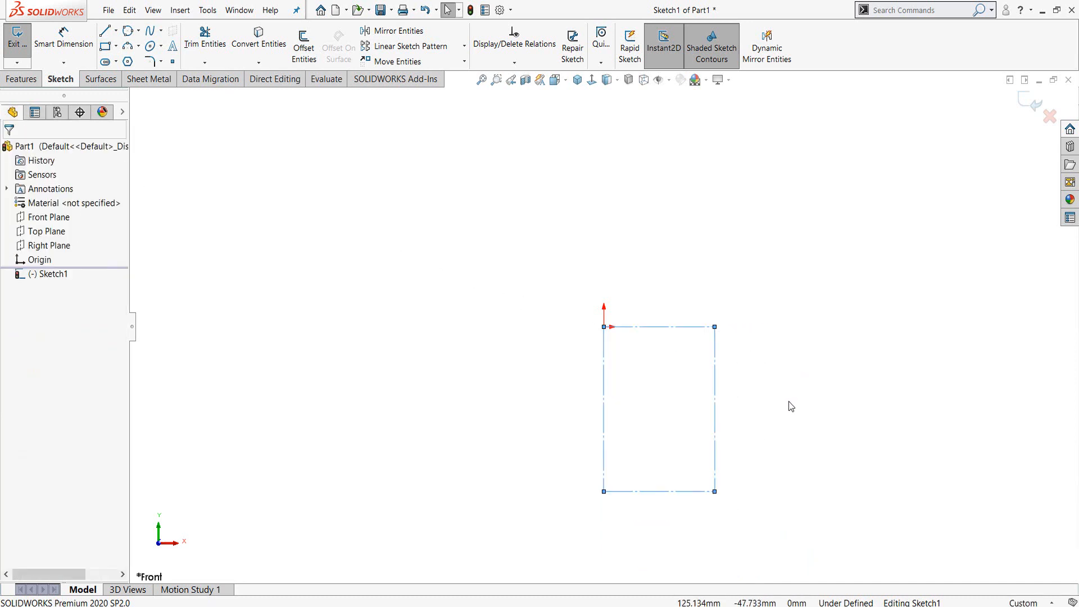
{"action": "right_click_drag", "start_coordinate": [791, 405], "coordinate": [765, 306]}
{"action": "left_click", "coordinate": [682, 327]}
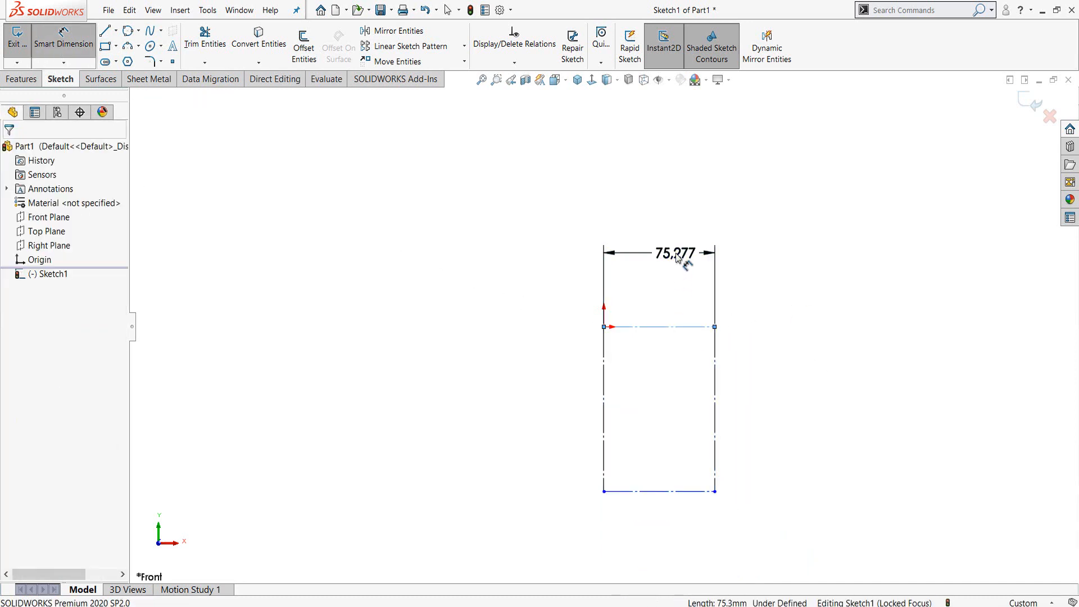
{"action": "left_click", "coordinate": [676, 254]}
{"action": "type", "text": "50"}
{"action": "key", "text": "Return"}
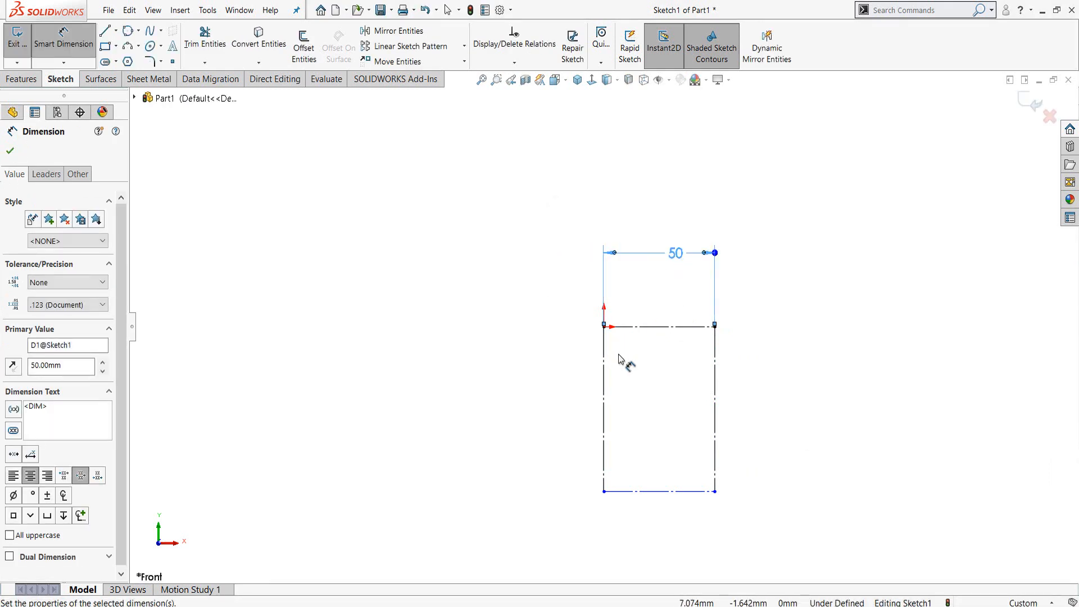
{"action": "left_click", "coordinate": [605, 387]}
{"action": "left_click", "coordinate": [568, 405]}
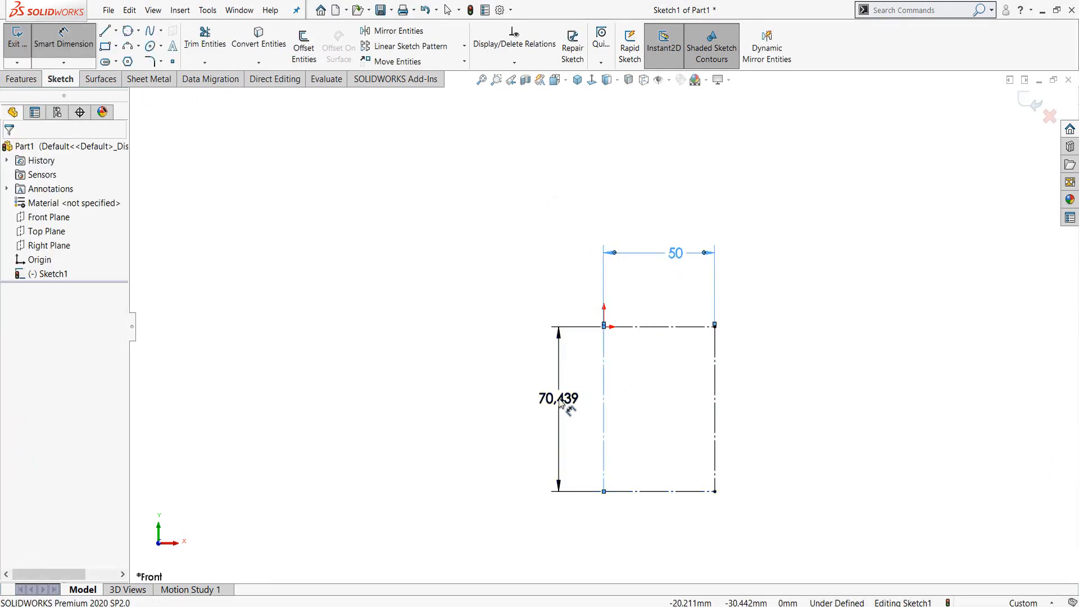
{"action": "type", "text": "80"}
{"action": "key", "text": "Return"}
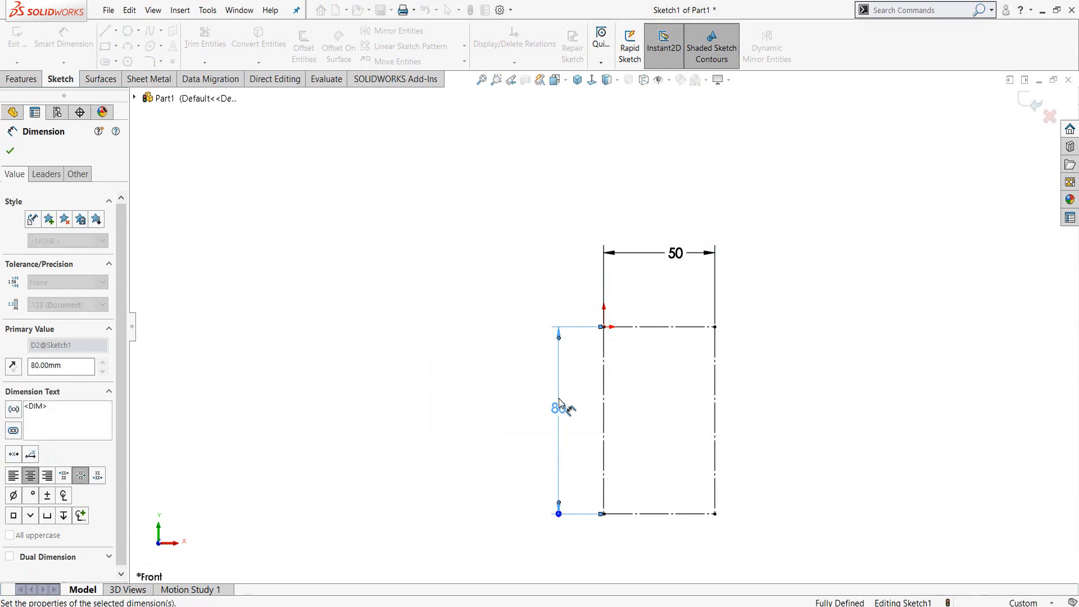
{"action": "key", "text": "Escape"}
- Sketch a circle about 14 mm in diameter low on the rectangle's right edge, plus two stacked circles about 30 and 29 mm further left
{"action": "scroll", "coordinate": [791, 474], "scroll_direction": "down", "scroll_amount": 2}
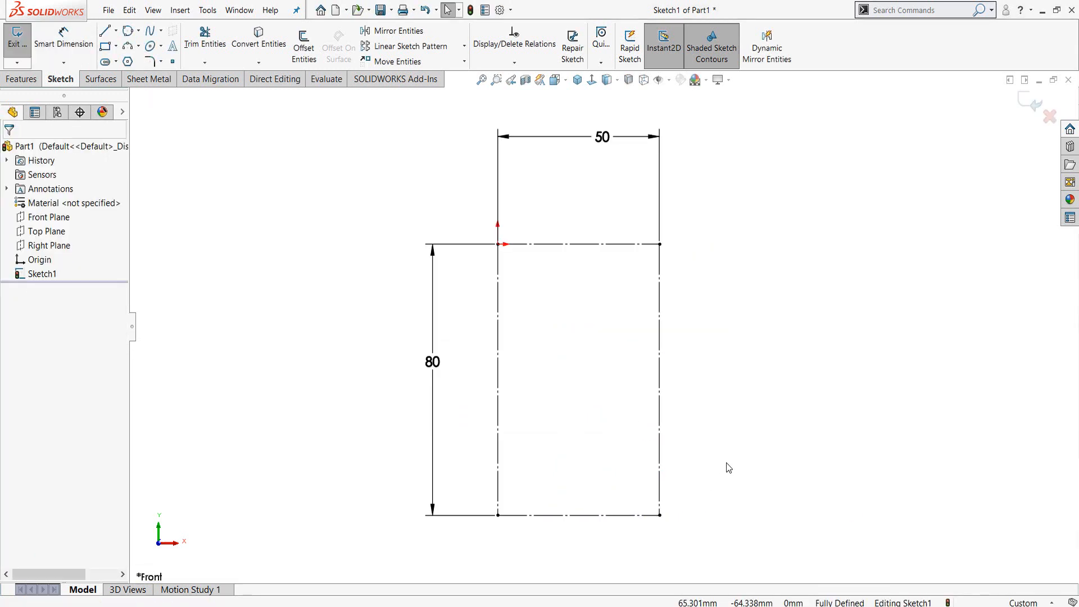
{"action": "key", "text": "c"}
{"action": "left_click", "coordinate": [659, 470]}
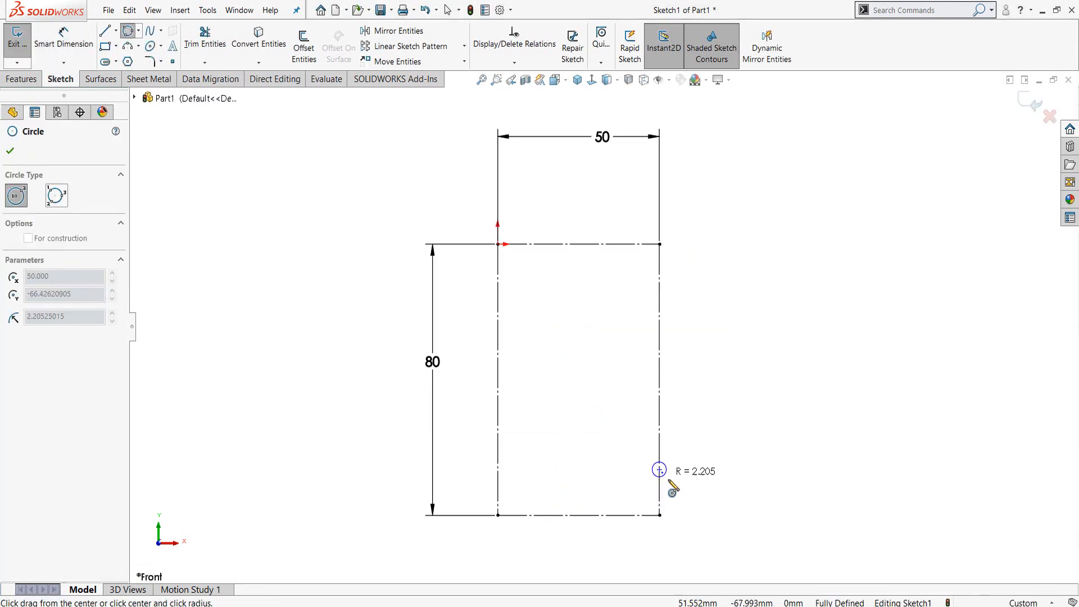
{"action": "left_click", "coordinate": [676, 485]}
{"action": "left_click", "coordinate": [567, 411]}
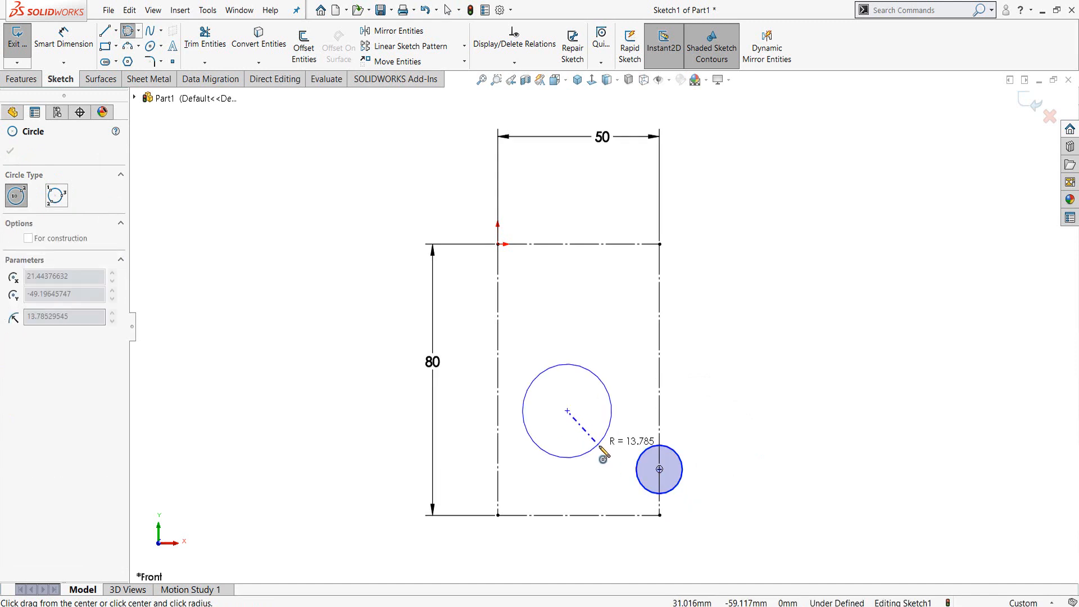
{"action": "left_click", "coordinate": [600, 446]}
{"action": "left_click", "coordinate": [582, 284]}
{"action": "left_click", "coordinate": [626, 324]}
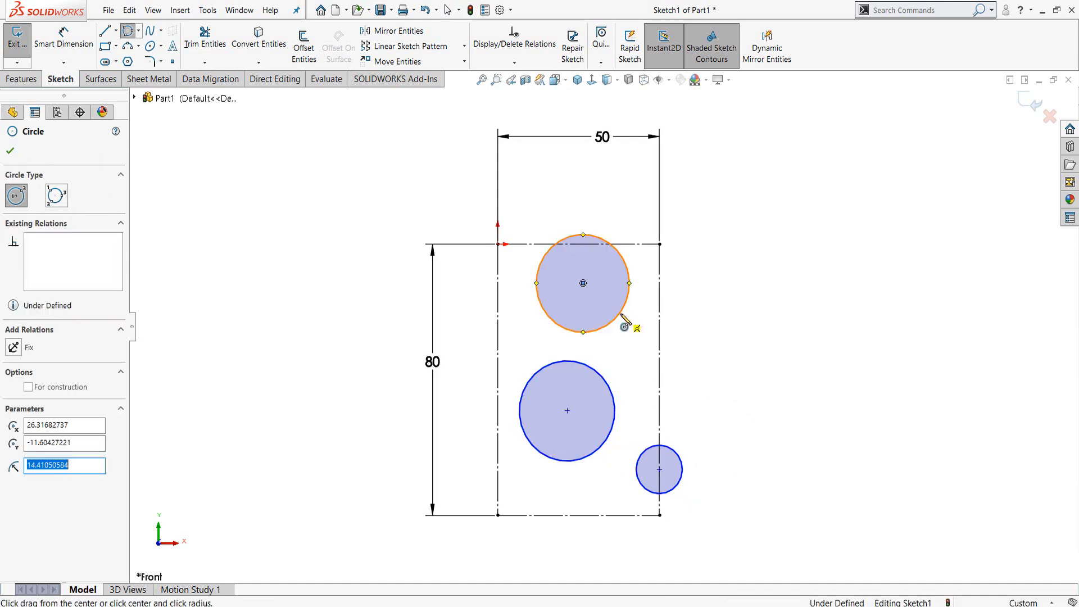
{"action": "key", "text": "Escape"}
- Dimension the small circle on the rectangle's right edge to 7 mm in diameter
{"action": "key", "text": "d"}
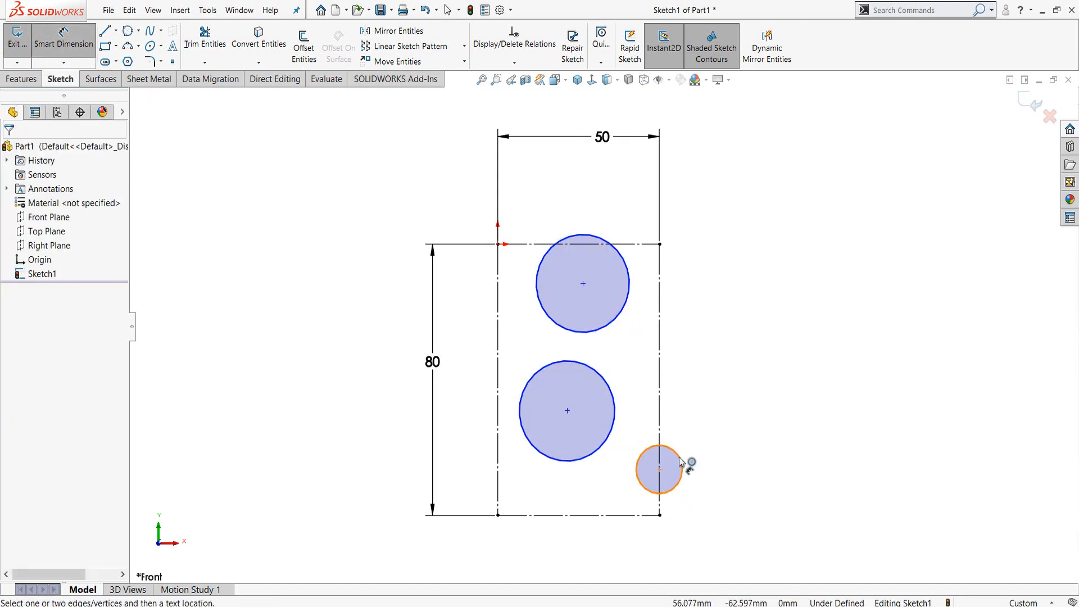
{"action": "left_click", "coordinate": [682, 462]}
{"action": "left_click", "coordinate": [740, 444]}
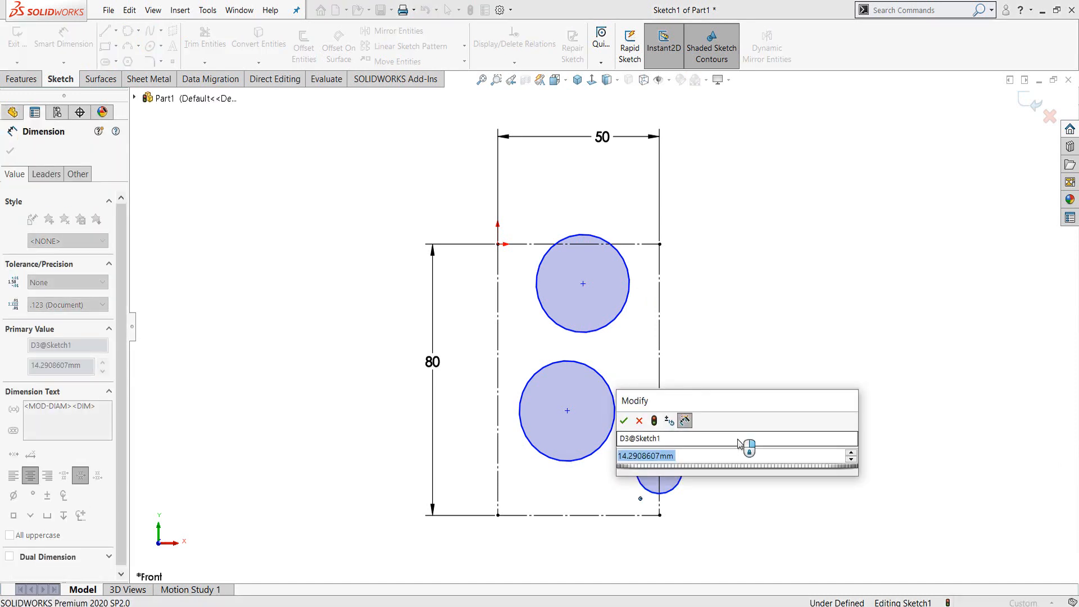
{"action": "type", "text": "7"}
{"action": "key", "text": "Return"}
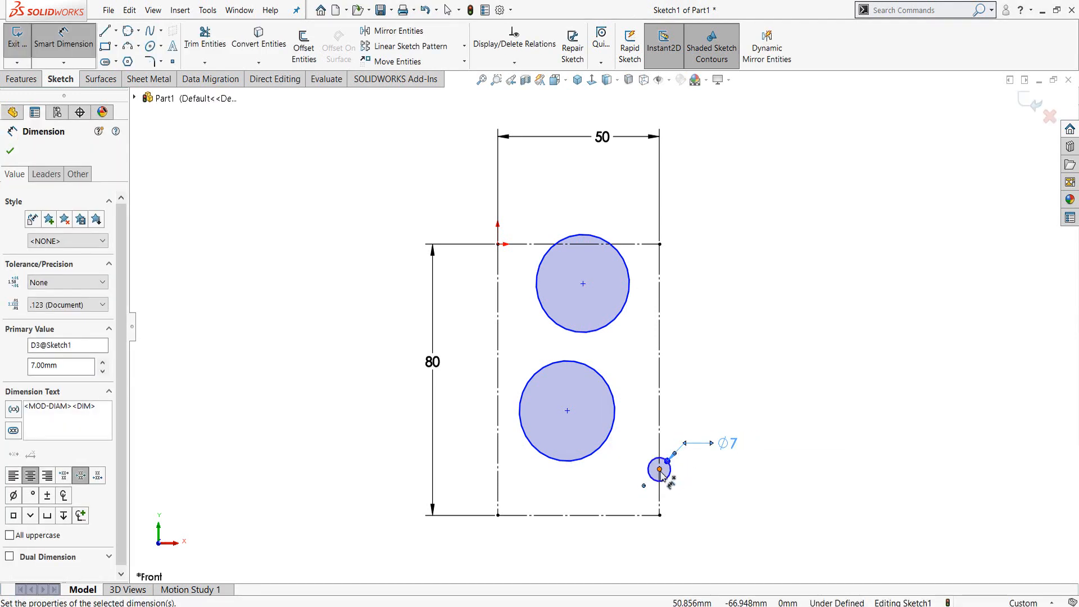
- Set the vertical distance from the rectangle's lower-right corner to the small circle's center to 8 mm
{"action": "left_click", "coordinate": [660, 515]}
{"action": "left_click", "coordinate": [659, 469]}
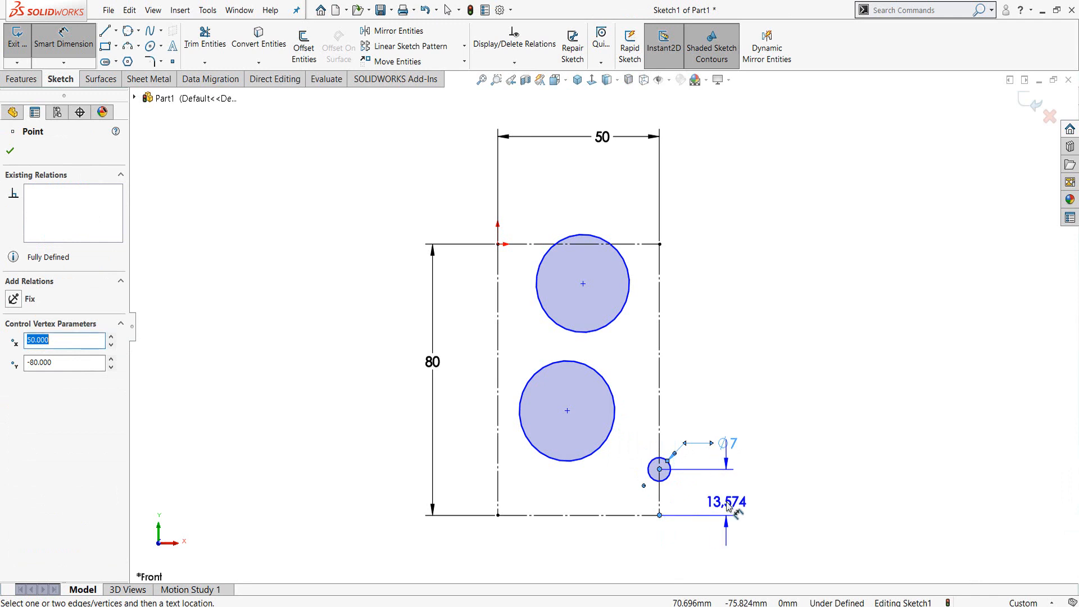
{"action": "left_click", "coordinate": [726, 509]}
{"action": "type", "text": "8"}
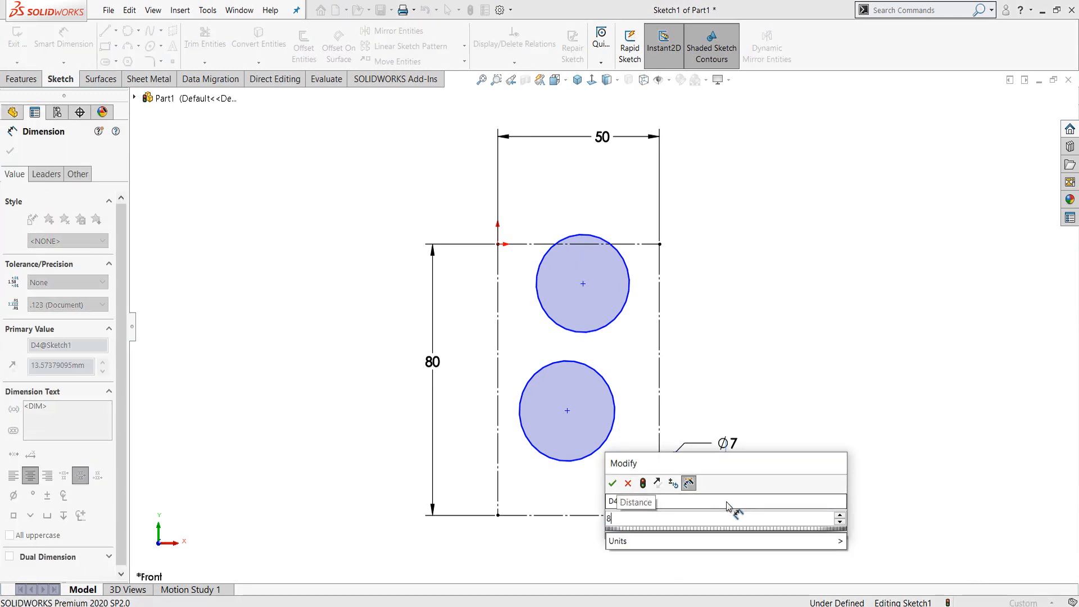
{"action": "key", "text": "Return"}
- Dimension the lower of the two large circles to 30 mm in diameter and the upper one to 50 mm
{"action": "scroll", "coordinate": [612, 426], "scroll_direction": "down", "scroll_amount": 3}
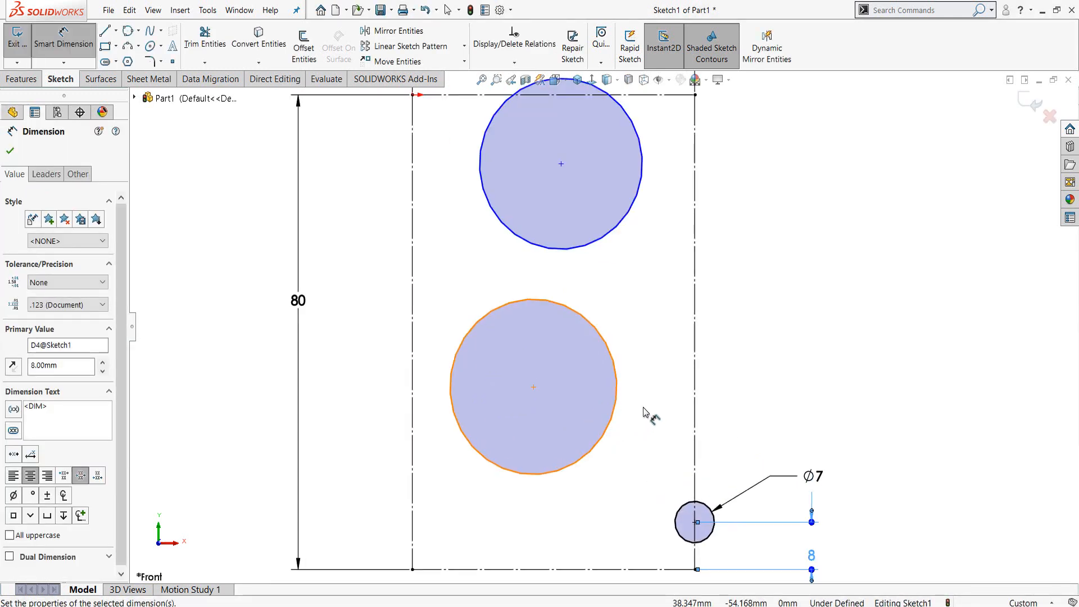
{"action": "left_click", "coordinate": [616, 359]}
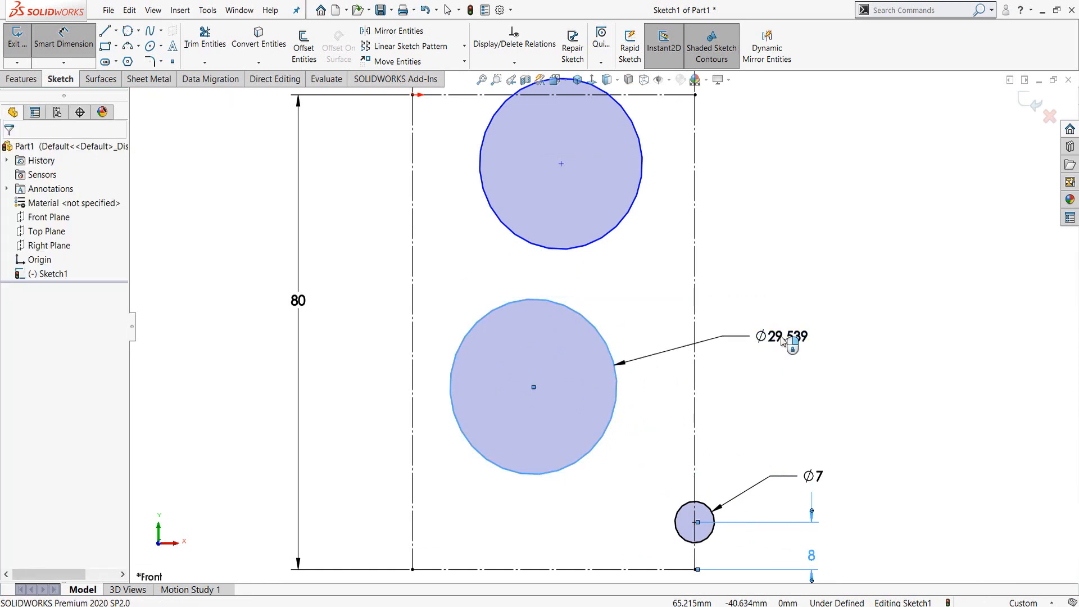
{"action": "left_click", "coordinate": [783, 341]}
{"action": "type", "text": "30"}
{"action": "key", "text": "Return"}
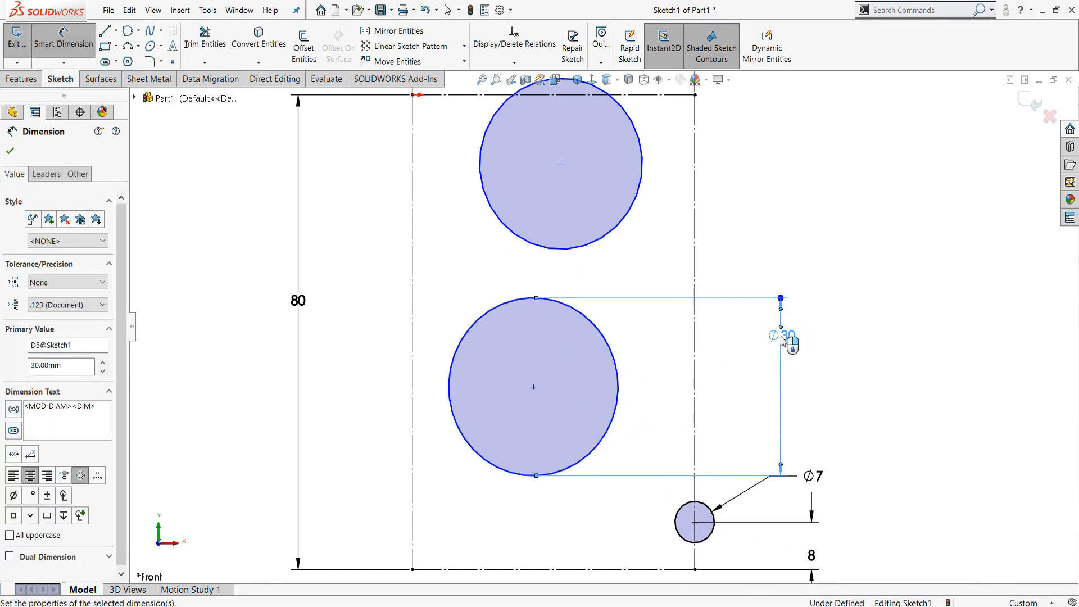
{"action": "left_click", "coordinate": [650, 176]}
{"action": "left_click", "coordinate": [785, 181]}
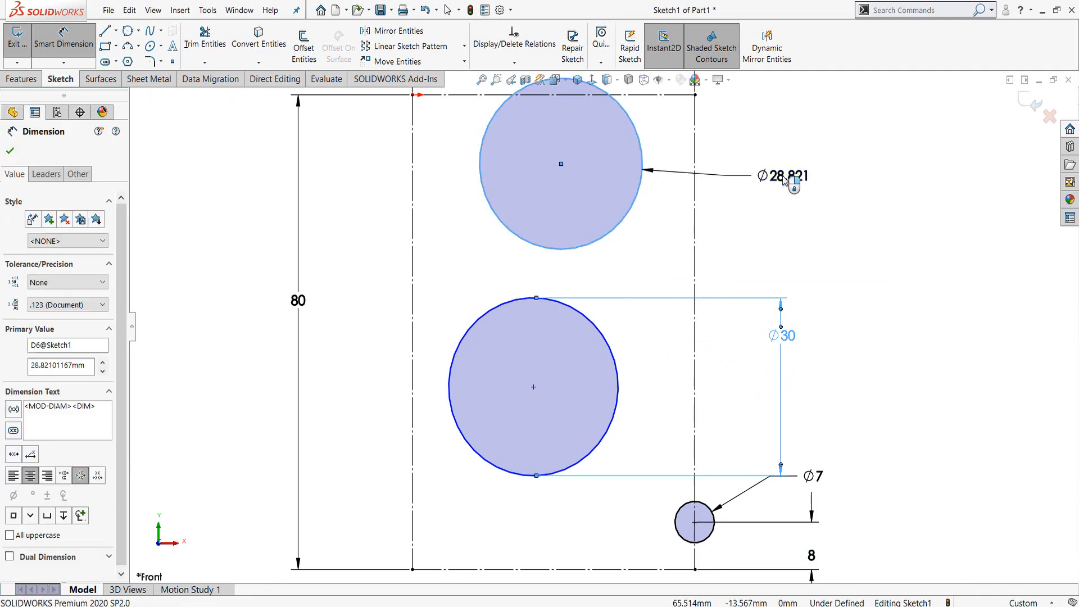
{"action": "type", "text": "50"}
{"action": "key", "text": "Return"}
{"action": "left_click", "coordinate": [588, 506]}
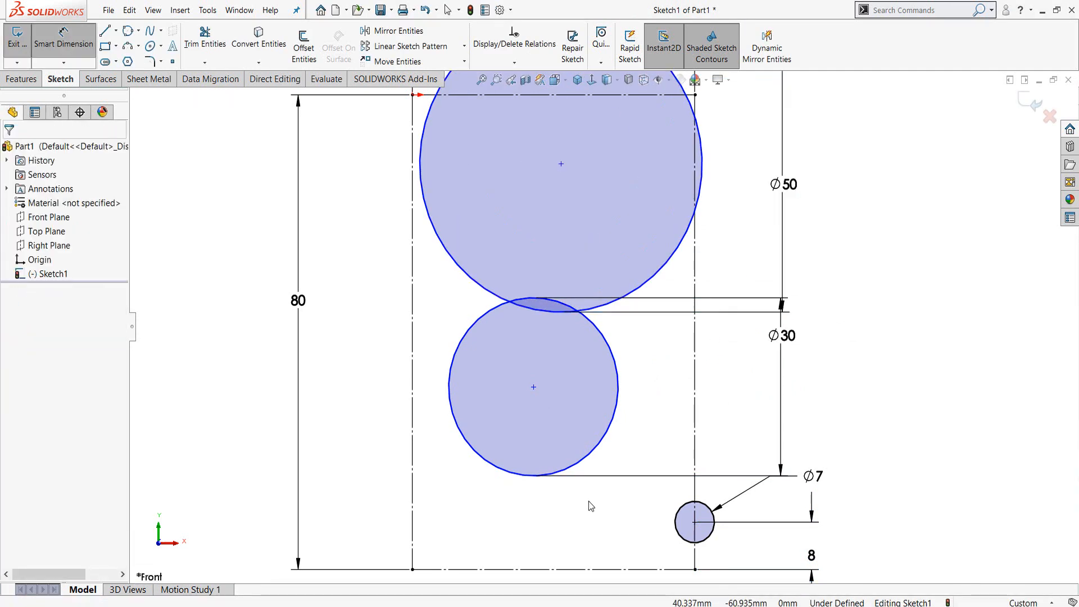
{"action": "key", "text": "Escape"}
- Make the 30 mm circle tangent to the rectangle's bottom line
{"action": "left_click", "coordinate": [568, 470]}
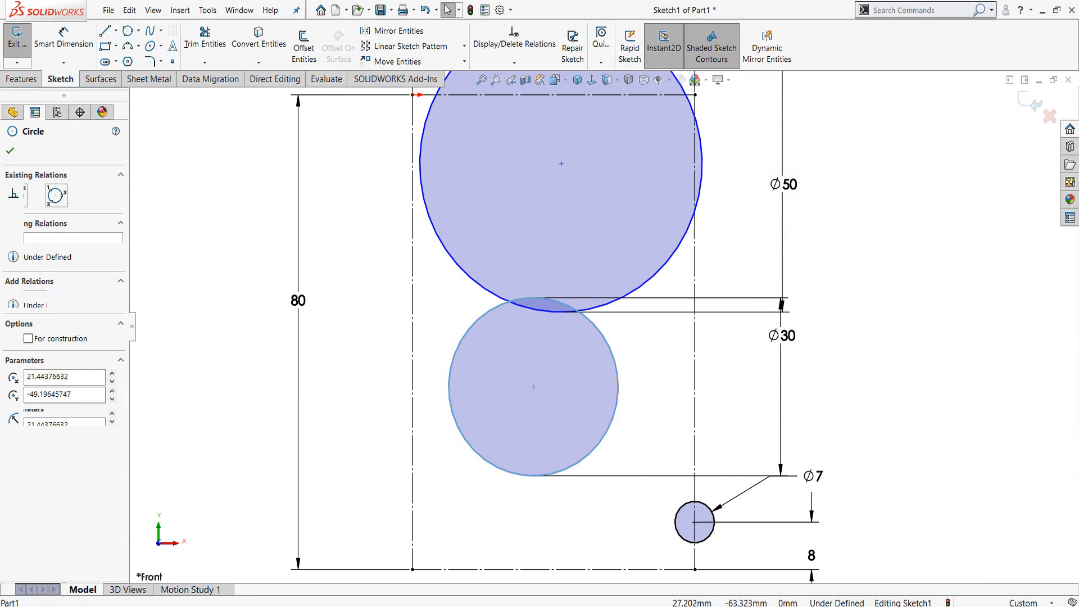
{"action": "left_click", "coordinate": [586, 569], "text": "ctrl"}
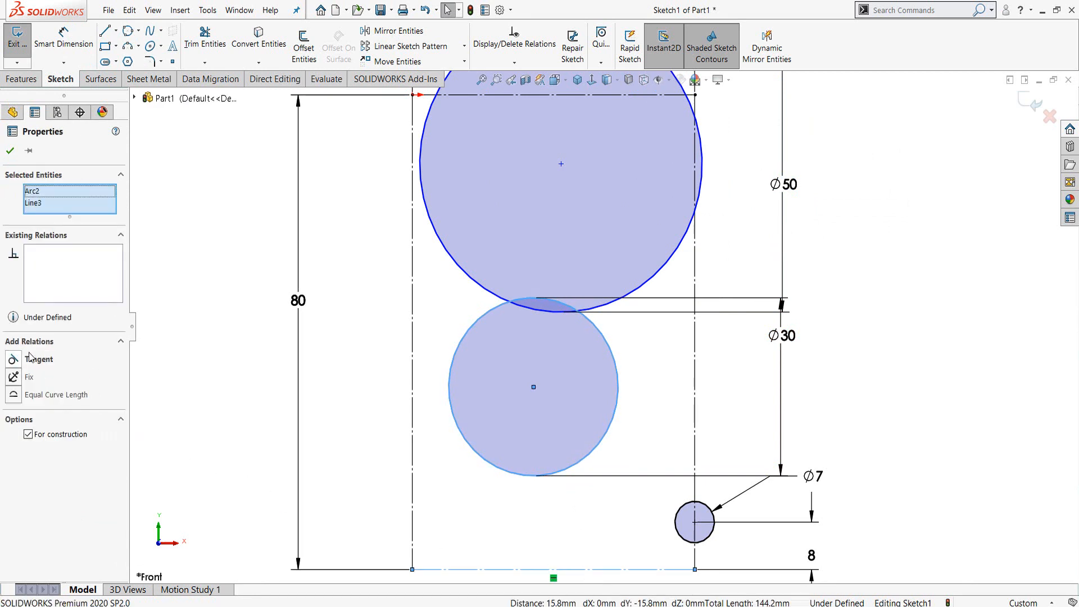
{"action": "left_click", "coordinate": [13, 360]}
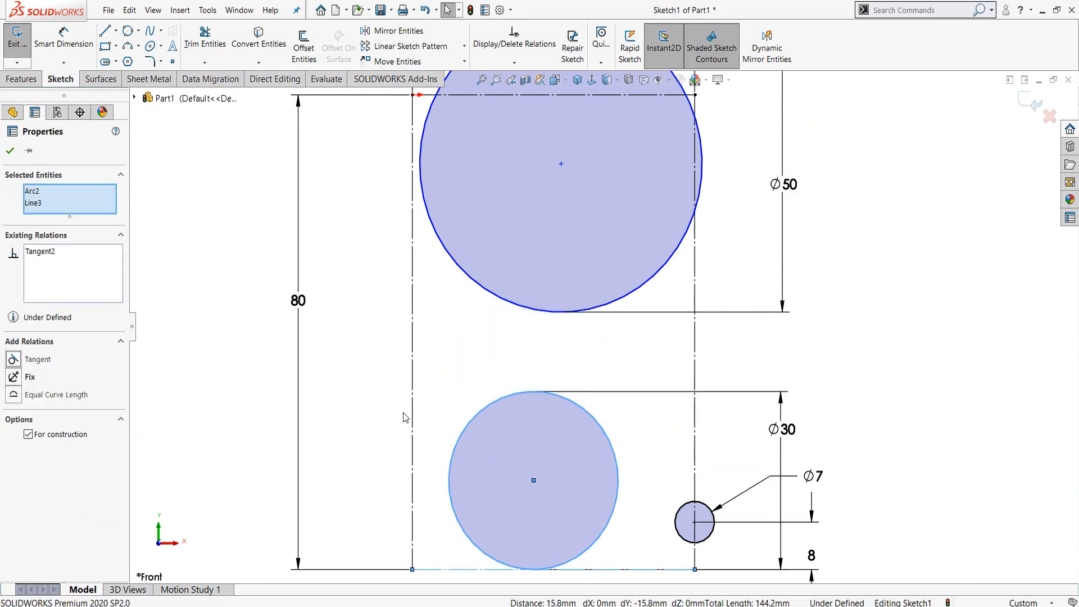
{"action": "left_click", "coordinate": [243, 400]}
- Make the 30 mm circle tangent to the 7 mm circle
{"action": "left_click", "coordinate": [612, 510]}
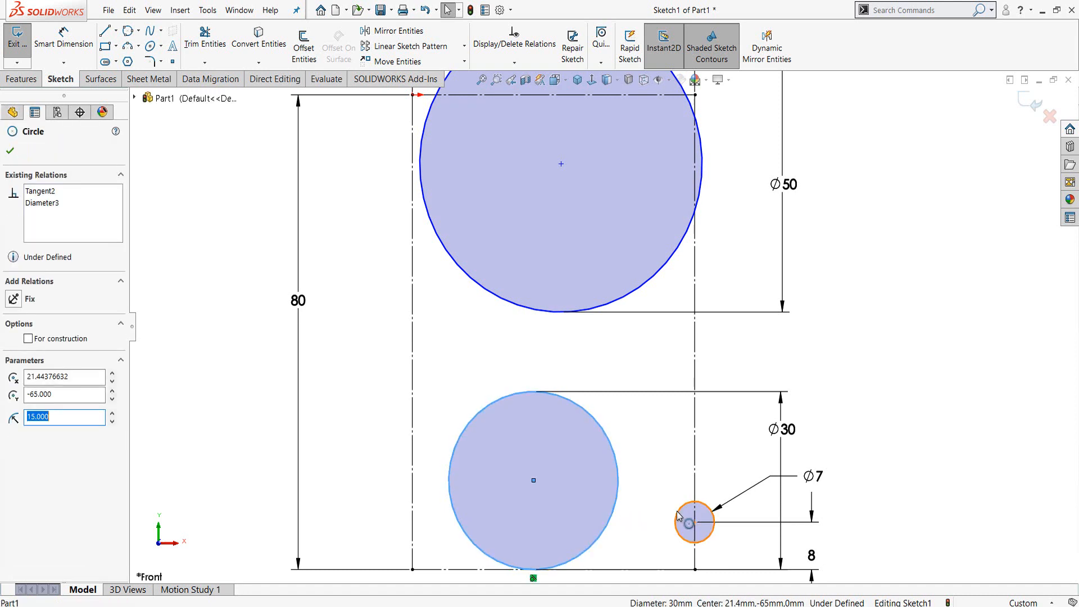
{"action": "left_click", "coordinate": [678, 515], "text": "ctrl"}
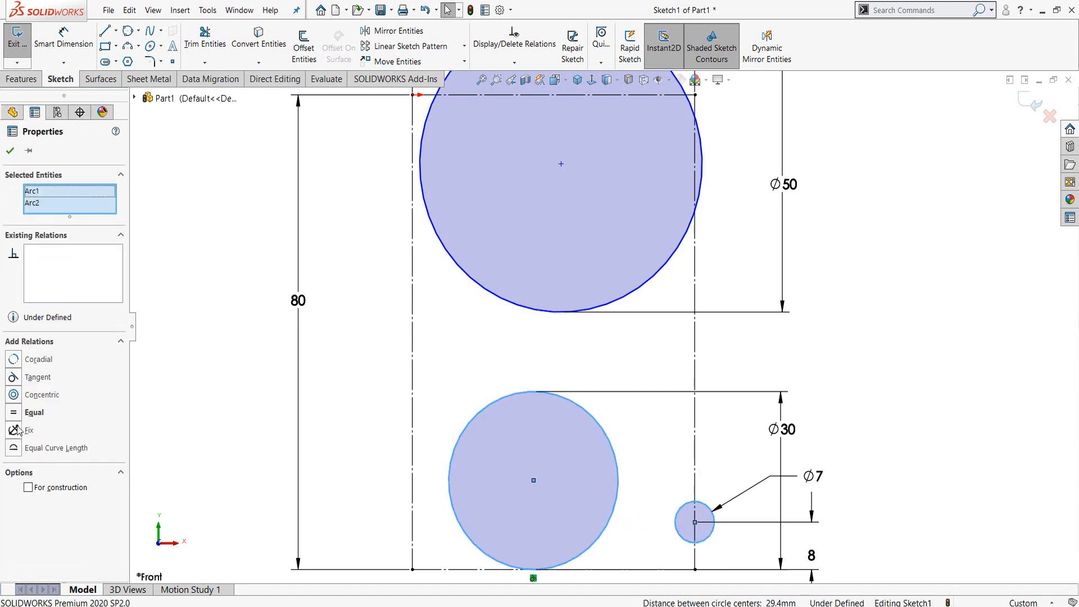
{"action": "left_click", "coordinate": [13, 378]}
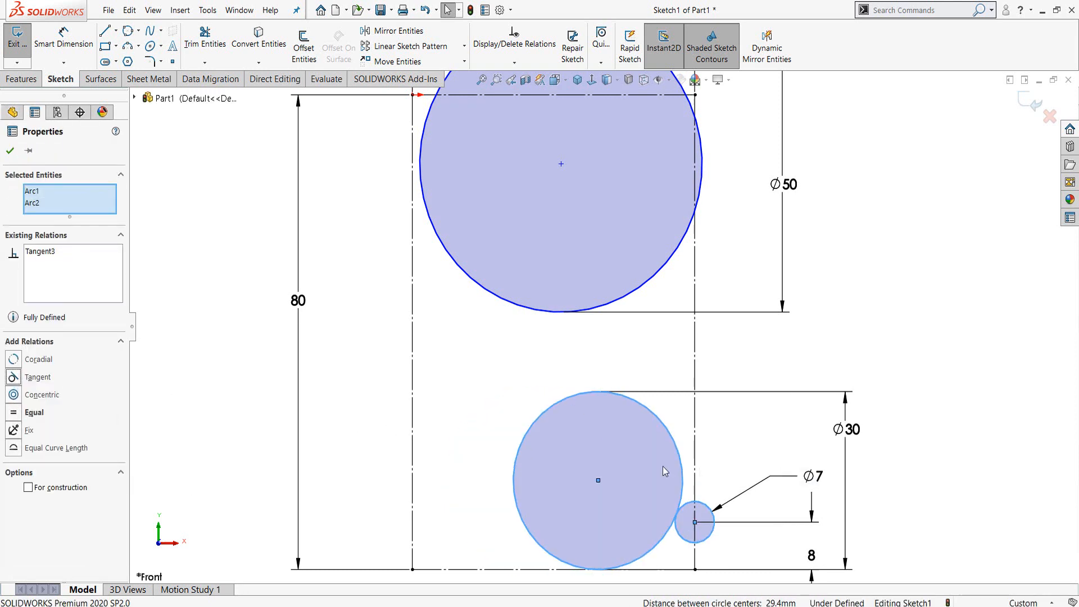
{"action": "left_click", "coordinate": [641, 360]}
- Set the horizontal distance from the rectangle's left line to the 50 mm circle's center to 30 mm
{"action": "scroll", "coordinate": [606, 233], "scroll_direction": "up", "scroll_amount": 3}
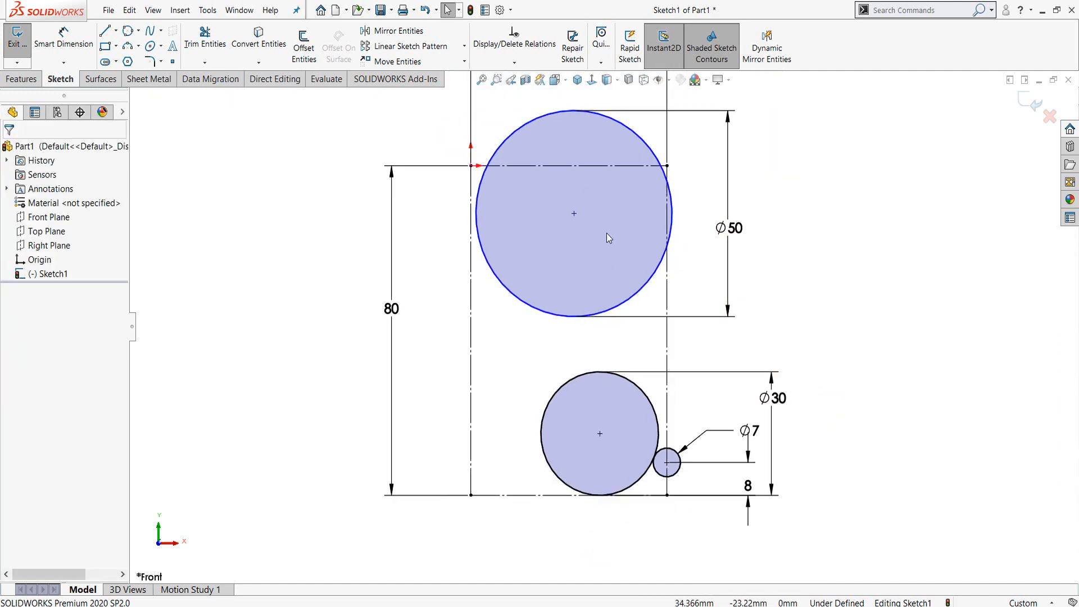
{"action": "right_click_drag", "start_coordinate": [815, 284], "coordinate": [815, 200]}
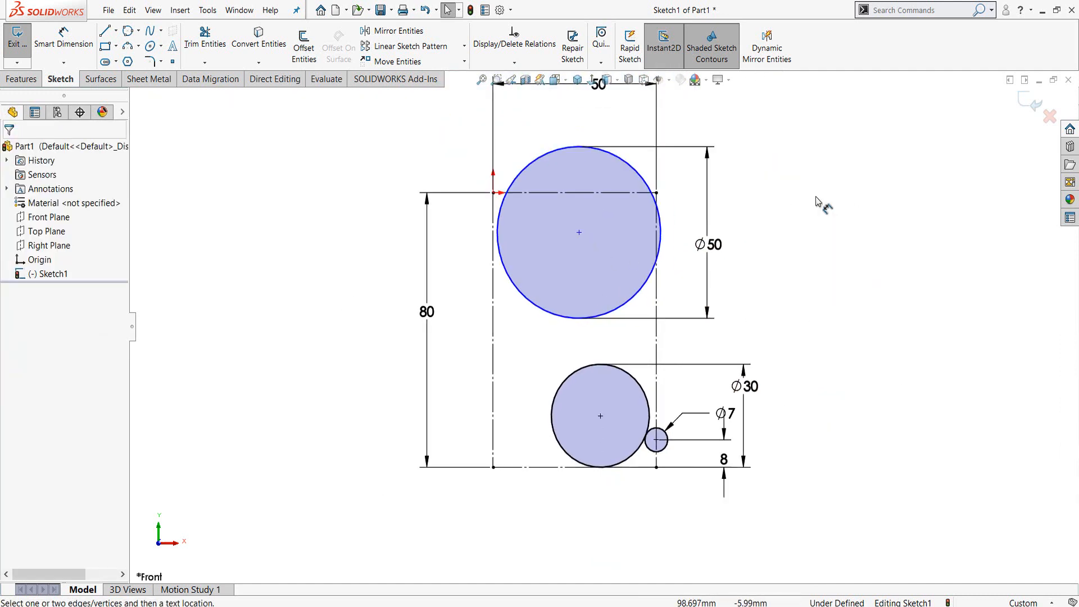
{"action": "left_click", "coordinate": [579, 233]}
{"action": "left_click", "coordinate": [492, 218]}
{"action": "scroll", "coordinate": [551, 214], "scroll_direction": "up", "scroll_amount": 3}
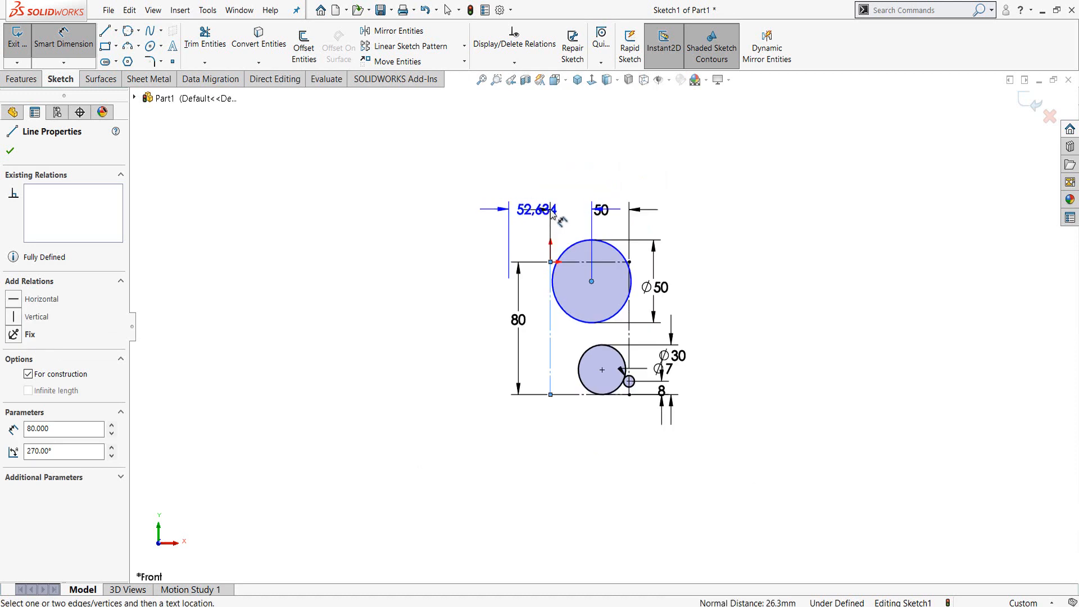
{"action": "scroll", "coordinate": [587, 241], "scroll_direction": "down", "scroll_amount": 5}
{"action": "left_click", "coordinate": [591, 248]}
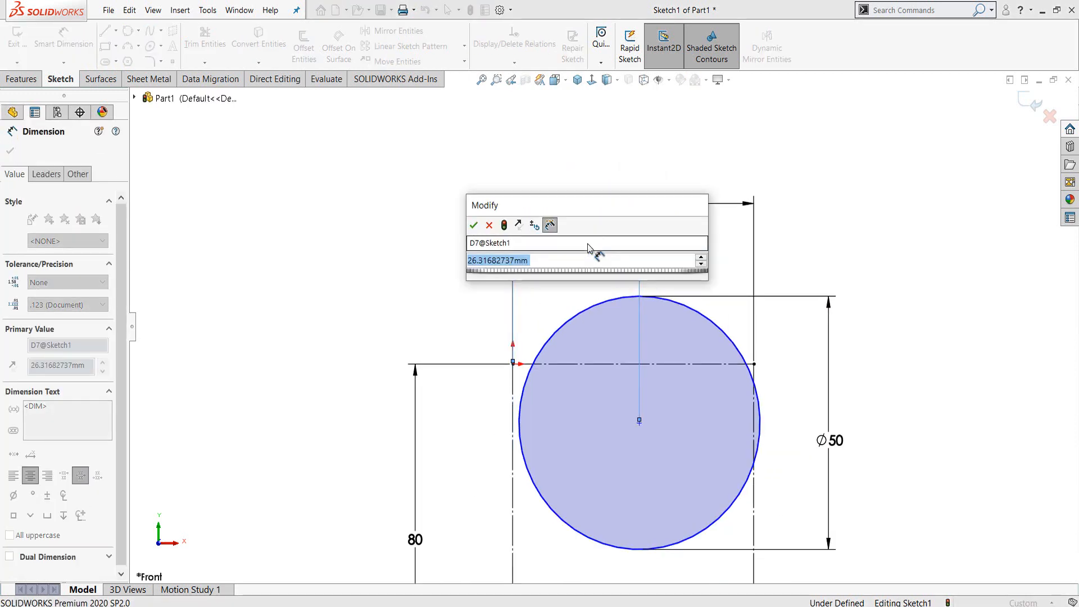
{"action": "type", "text": "30"}
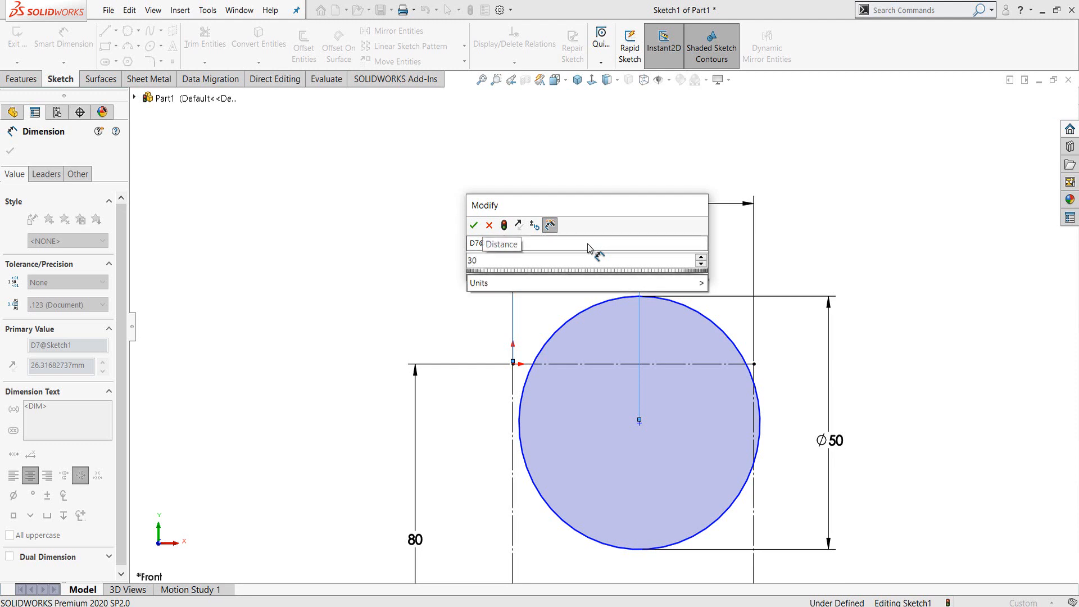
{"action": "key", "text": "Return"}
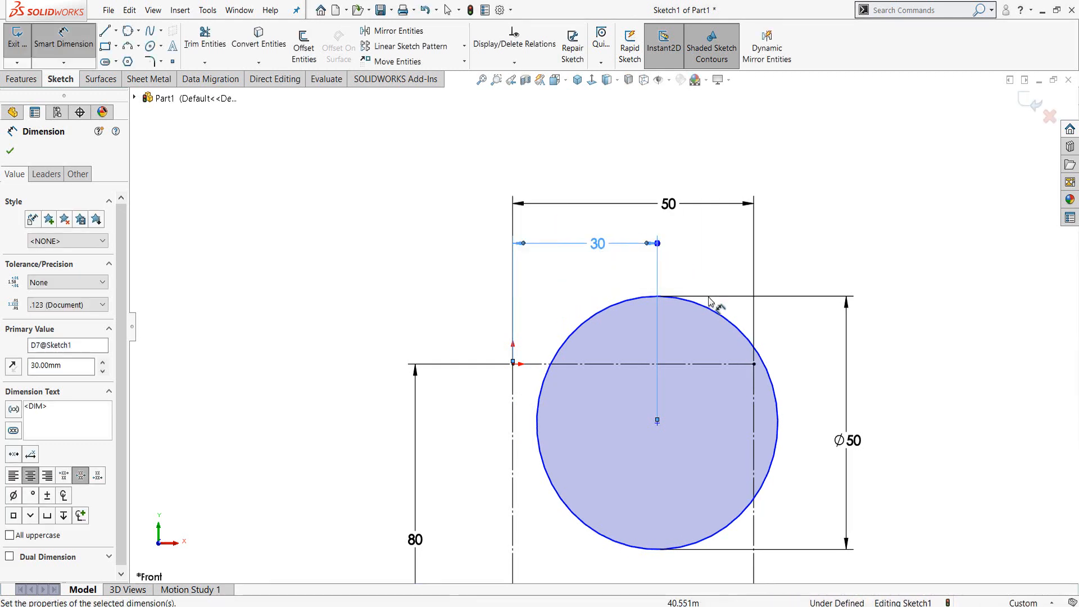
{"action": "key", "text": "Escape"}
- Make the 50 mm circle tangent to the rectangle's top line
{"action": "left_click", "coordinate": [706, 313]}
{"action": "scroll", "coordinate": [696, 373], "scroll_direction": "down", "scroll_amount": 3}
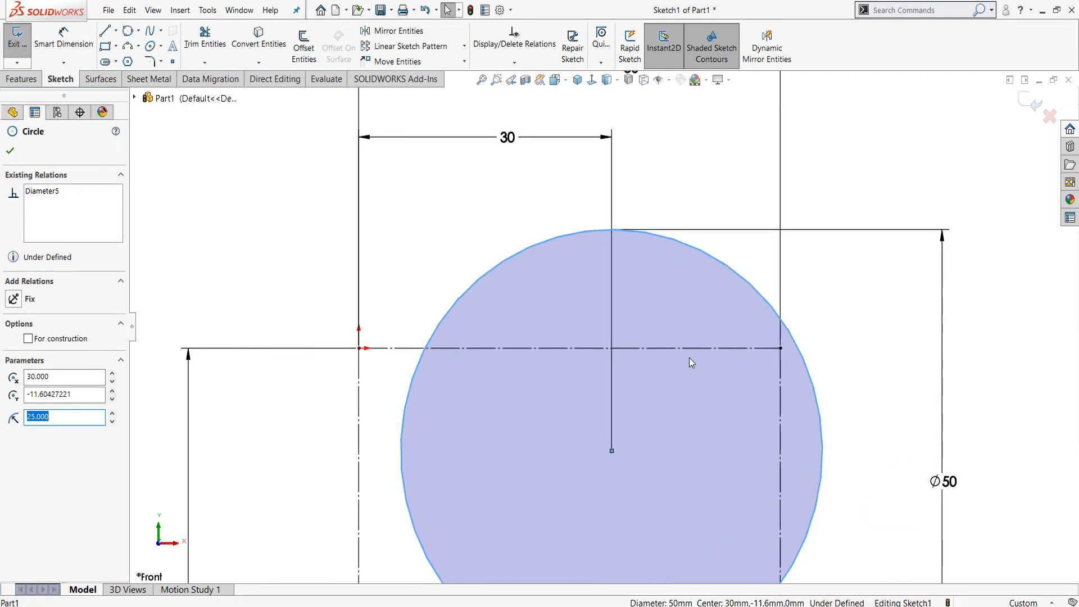
{"action": "left_click", "coordinate": [685, 351], "text": "ctrl"}
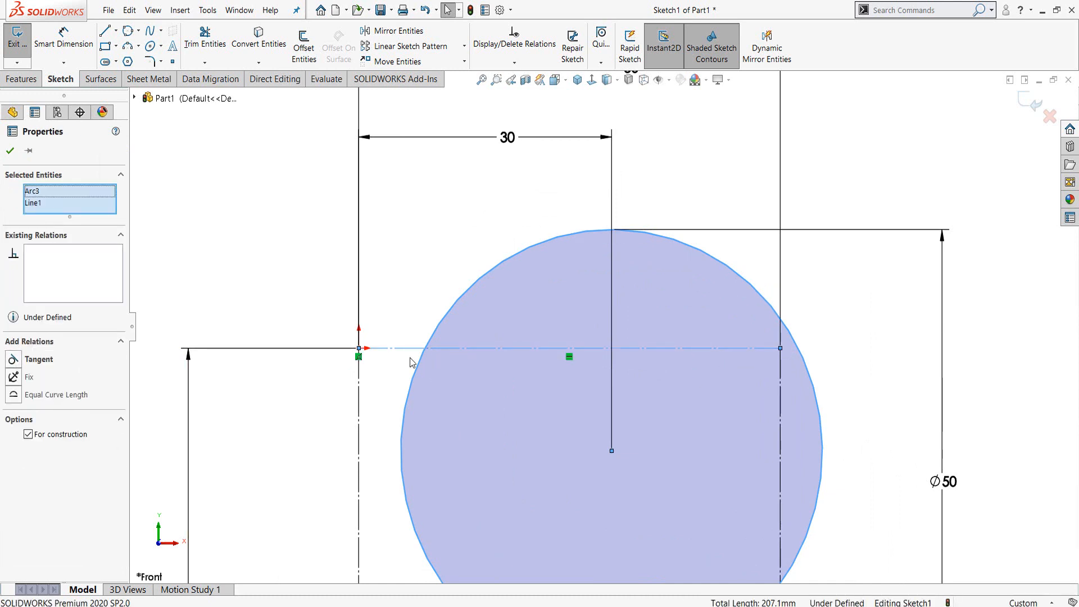
{"action": "left_click", "coordinate": [14, 360]}
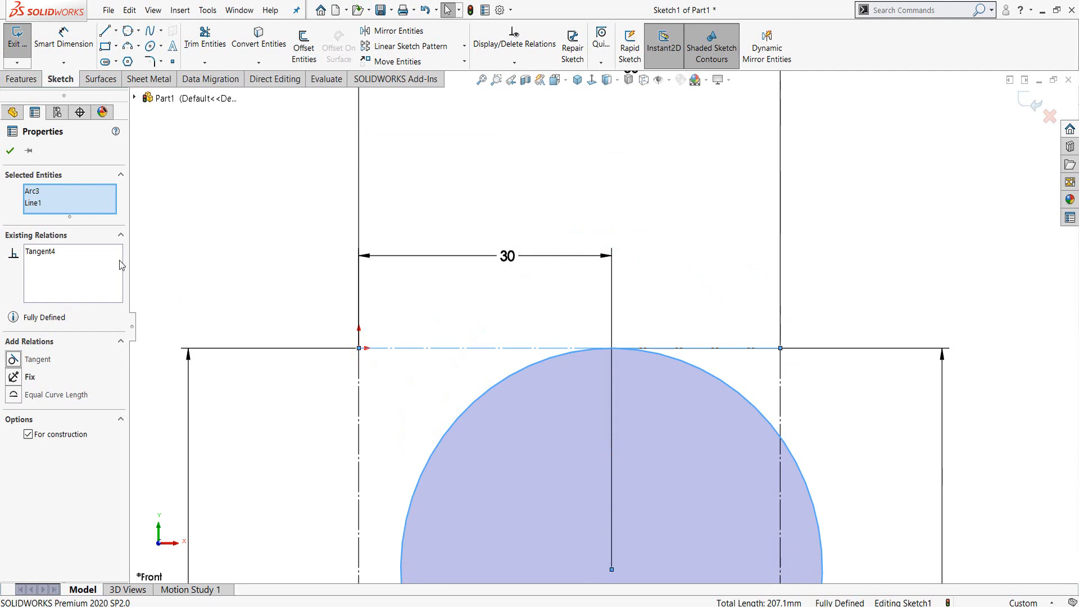
{"action": "left_click", "coordinate": [10, 150]}
- Sketch a perimeter circle about 19 mm in diameter, tangent to the left sides of the 50 mm and 30 mm circles
{"action": "scroll", "coordinate": [668, 440], "scroll_direction": "up", "scroll_amount": 5}
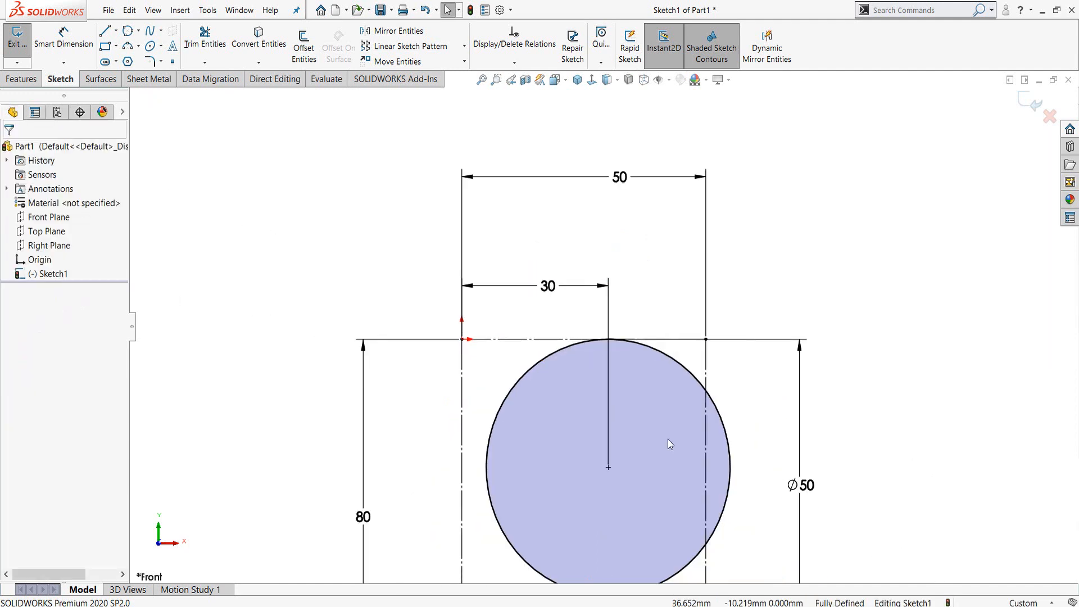
{"action": "scroll", "coordinate": [651, 441], "scroll_direction": "down", "scroll_amount": 5}
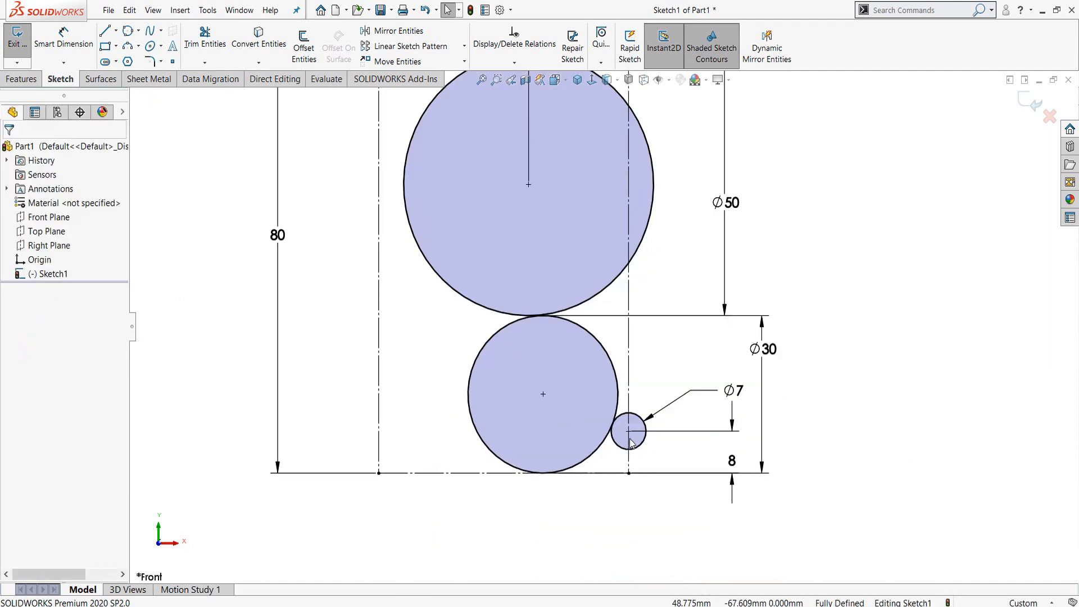
{"action": "left_click", "coordinate": [129, 31]}
{"action": "left_click", "coordinate": [458, 302]}
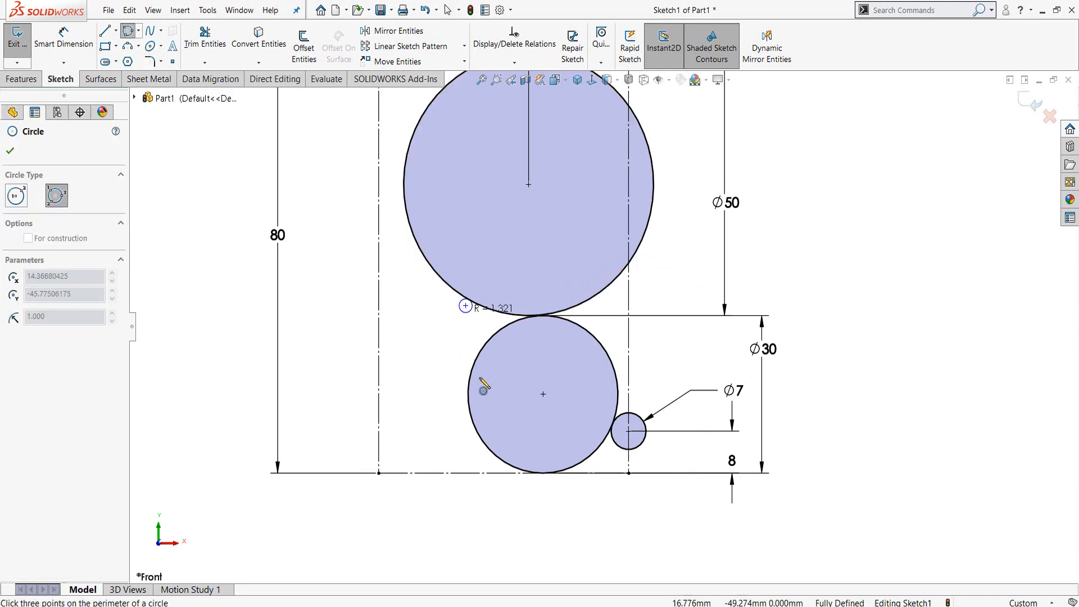
{"action": "left_click", "coordinate": [467, 392]}
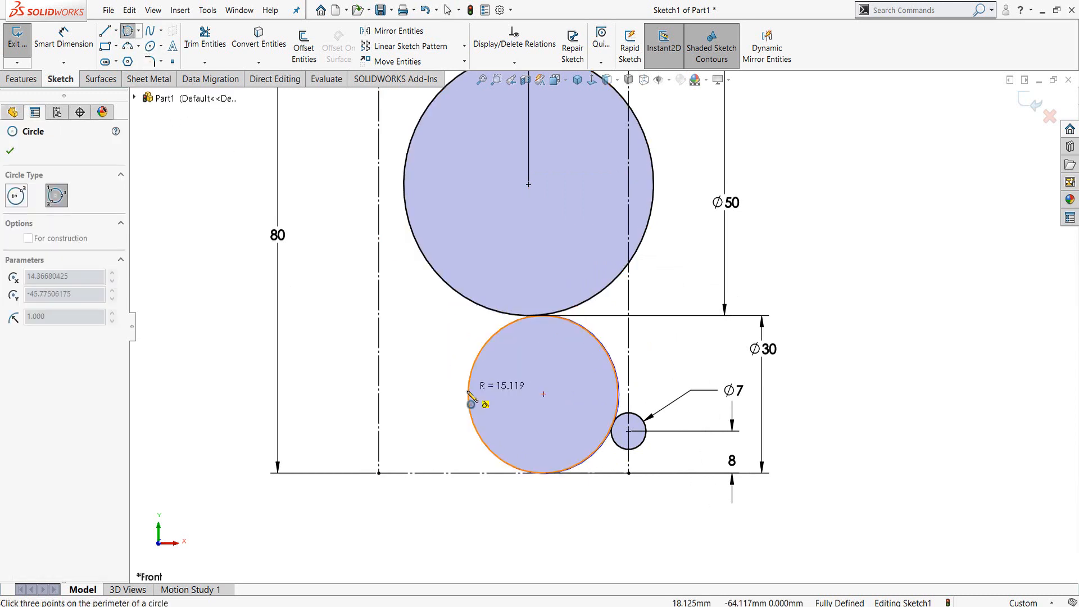
{"action": "left_click", "coordinate": [413, 307]}
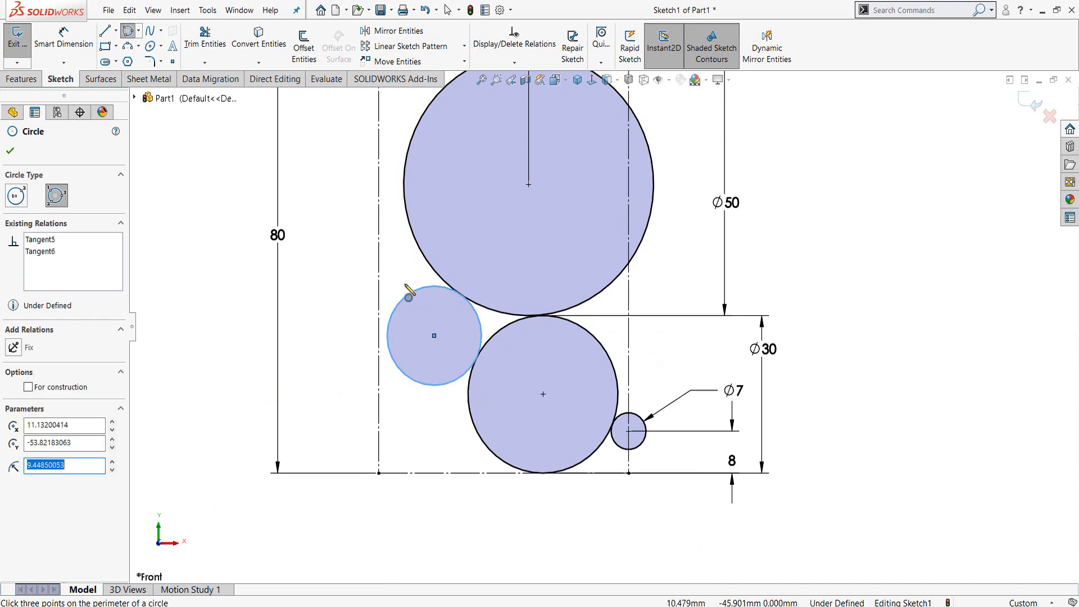
{"action": "key", "text": "Escape"}
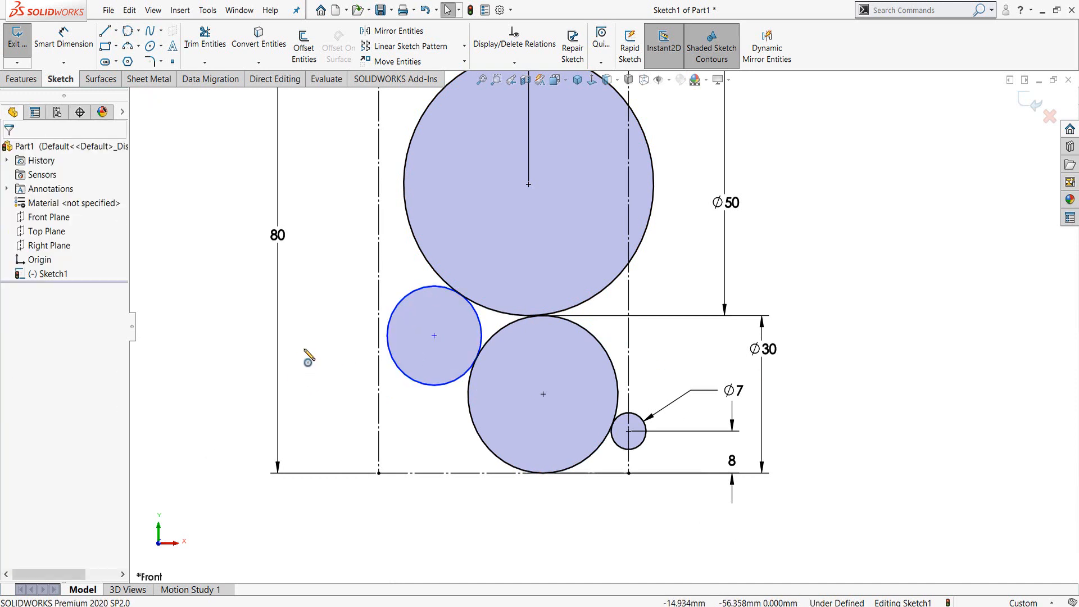
- Dimension the new circle left of the 30 mm circle to 17 mm in diameter
{"action": "left_click", "coordinate": [65, 40]}
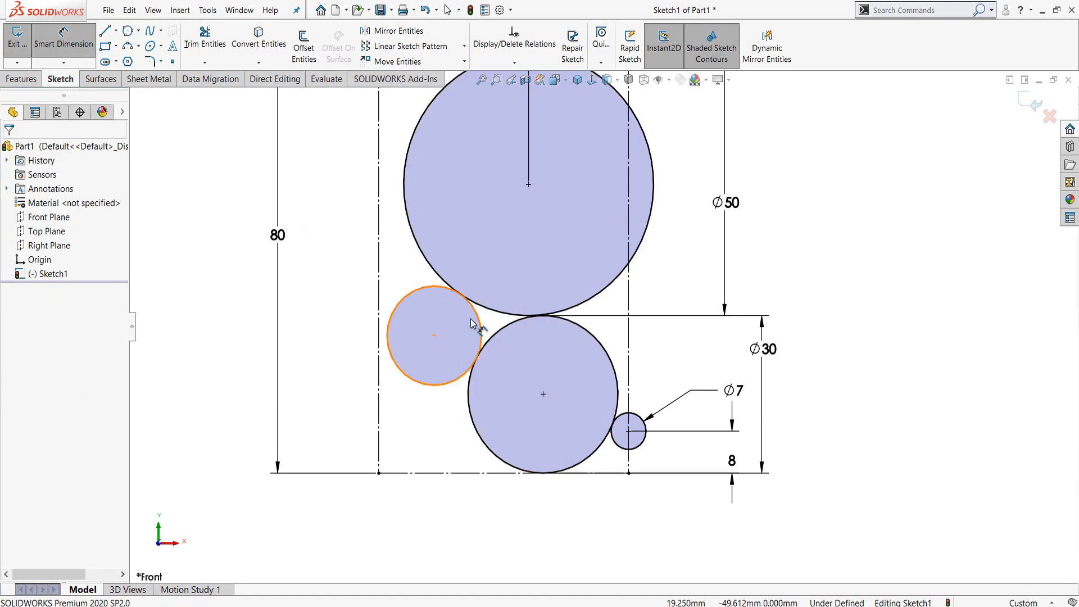
{"action": "left_click", "coordinate": [409, 294]}
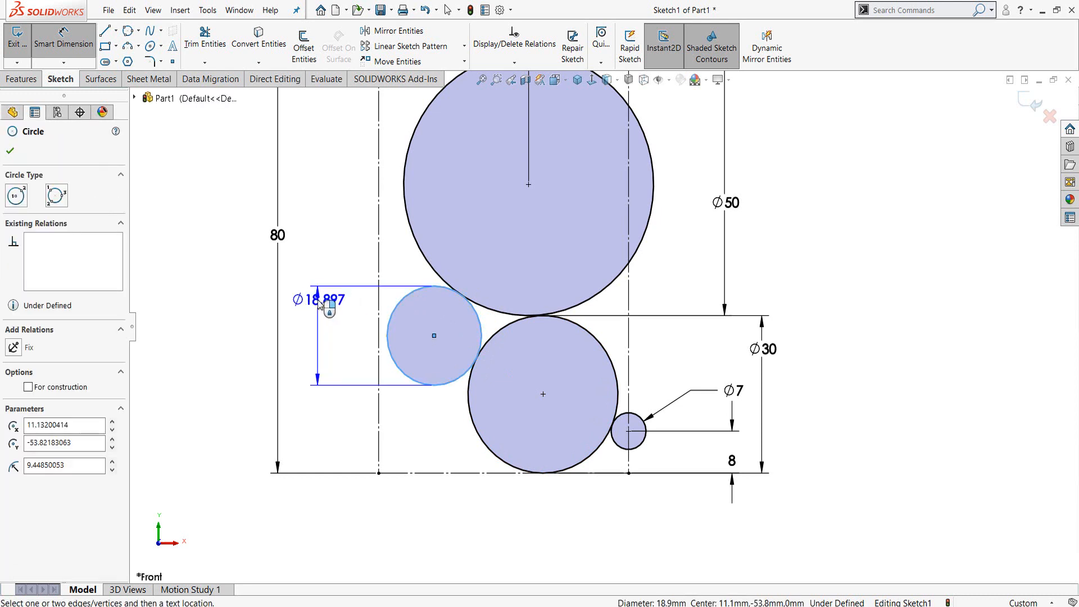
{"action": "left_click", "coordinate": [329, 304]}
{"action": "type", "text": "17"}
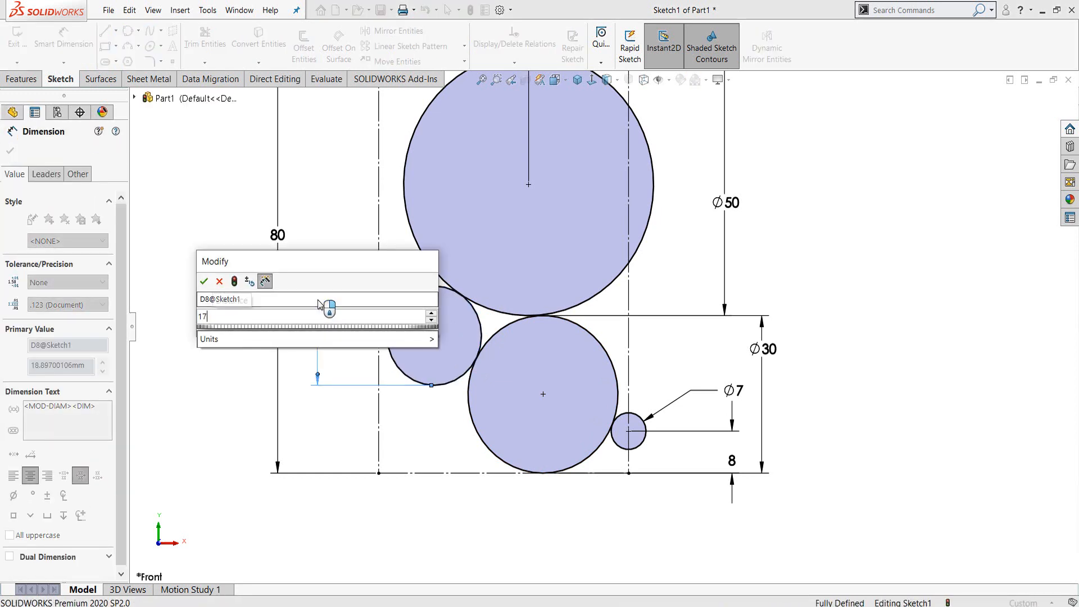
{"action": "key", "text": "Return"}
{"action": "key", "text": "Escape"}
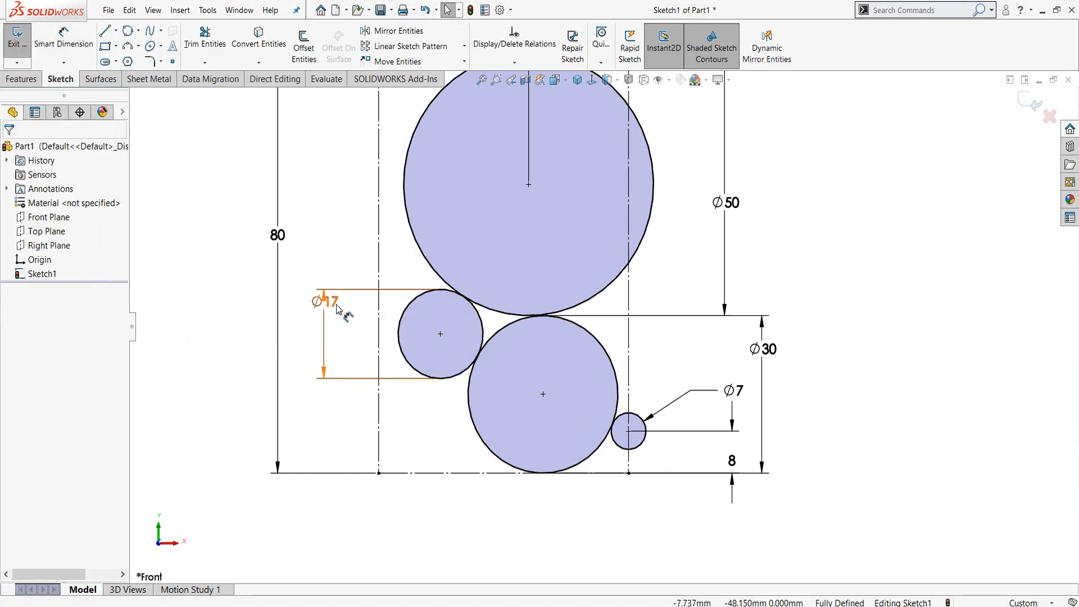
{"action": "key", "text": "Escape"}
- Sketch a perimeter circle about 84 mm in diameter around the 50 mm circle, tangent to it and to the rectangle's left line
{"action": "scroll", "coordinate": [610, 267], "scroll_direction": "up", "scroll_amount": 4}
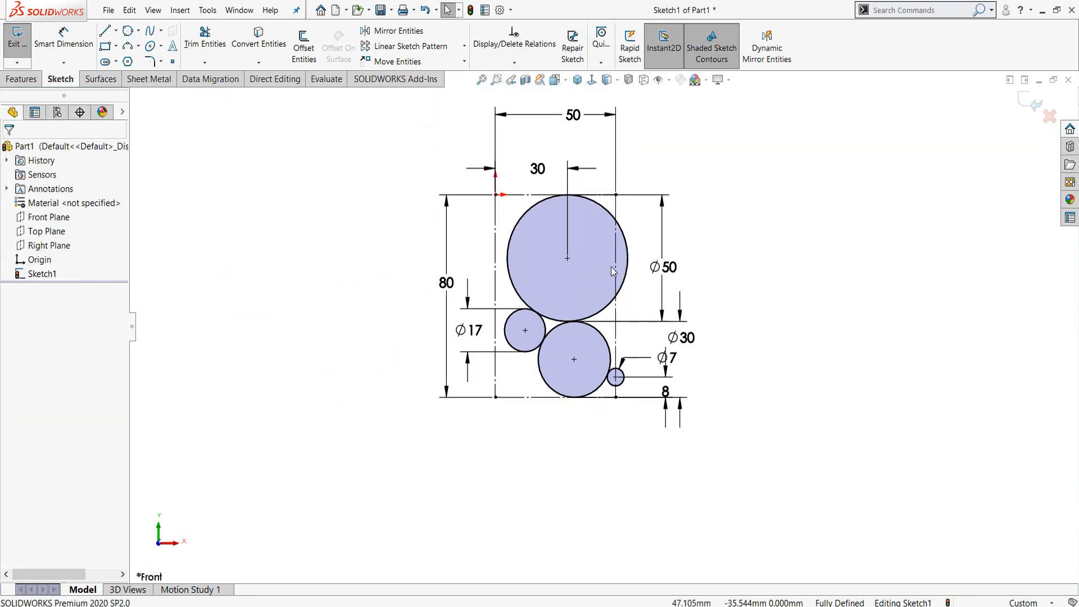
{"action": "left_click", "coordinate": [128, 32]}
{"action": "scroll", "coordinate": [523, 246], "scroll_direction": "down", "scroll_amount": 2}
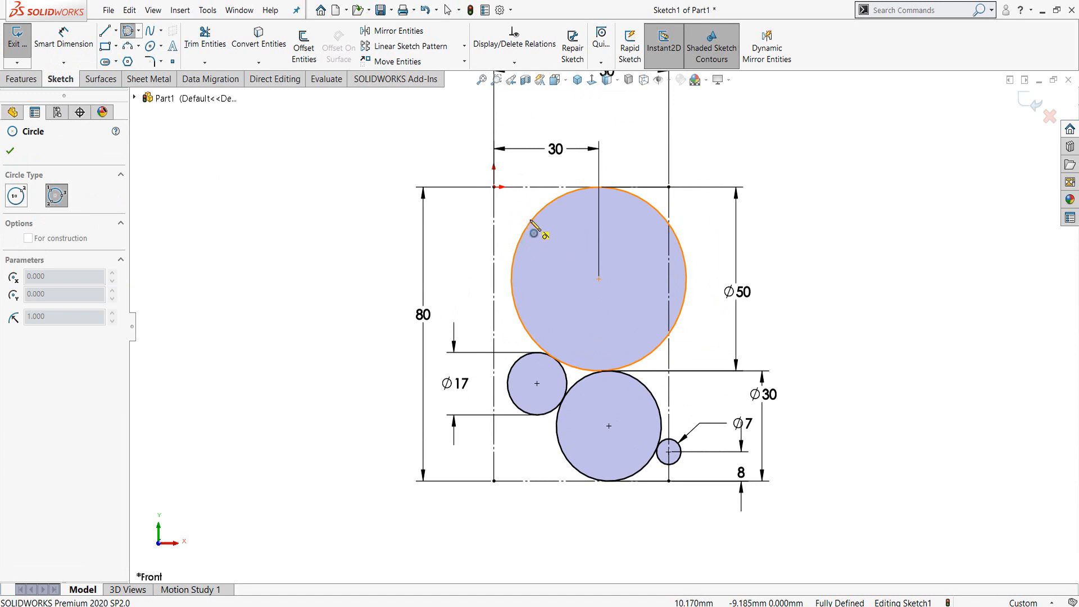
{"action": "left_click", "coordinate": [528, 245]}
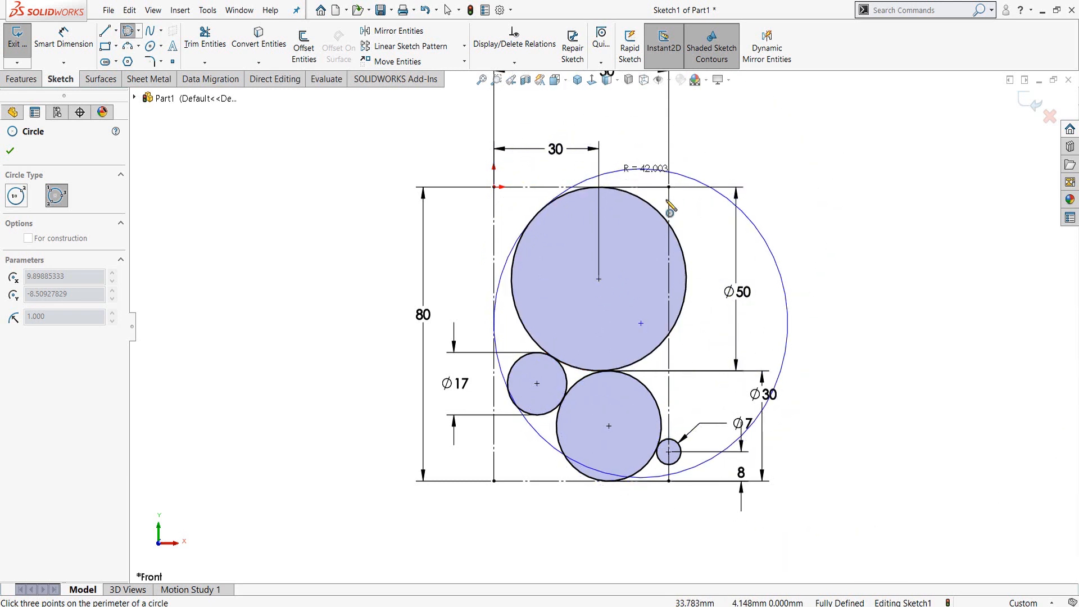
{"action": "left_click", "coordinate": [787, 320]}
{"action": "key", "text": "Escape"}
- Dimension the large outer circle to 70 mm in diameter
{"action": "right_click_drag", "start_coordinate": [827, 367], "coordinate": [828, 262]}
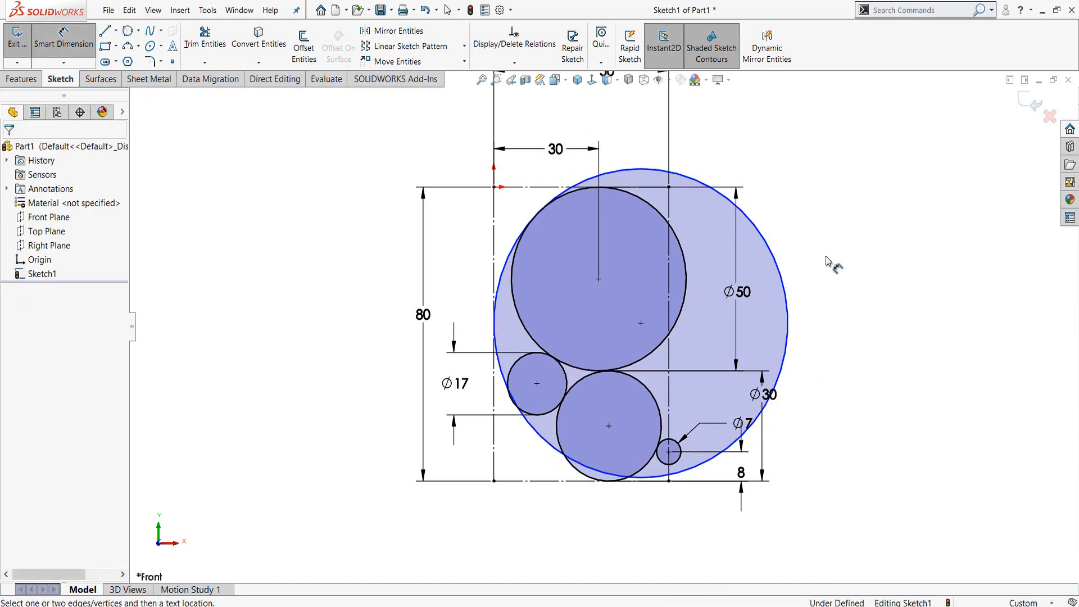
{"action": "left_click", "coordinate": [783, 269]}
{"action": "left_click", "coordinate": [871, 277]}
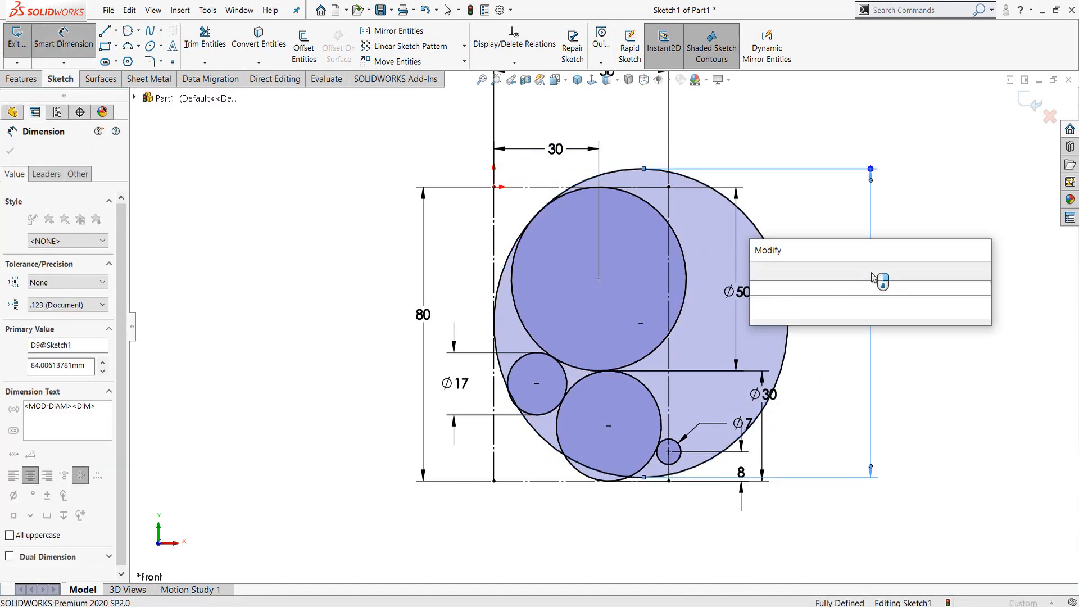
{"action": "type", "text": "70"}
{"action": "key", "text": "Return"}
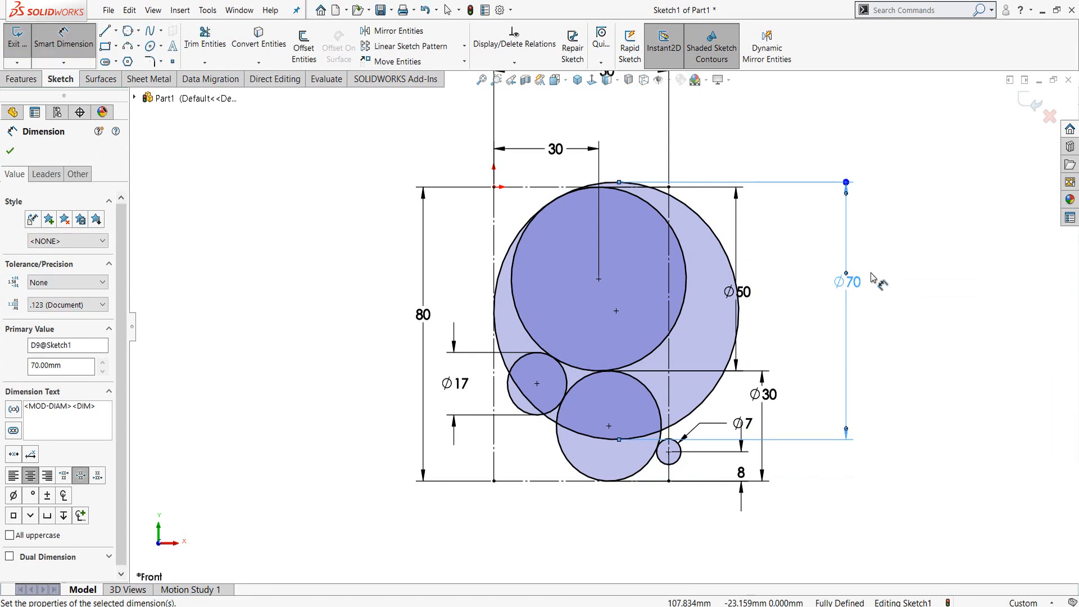
{"action": "key", "text": "Escape"}
- Sketch a three-point arc of about 29 mm radius from the 70 mm circle's lower-left edge to the 30 mm circle's lower-left edge
{"action": "left_click", "coordinate": [133, 47]}
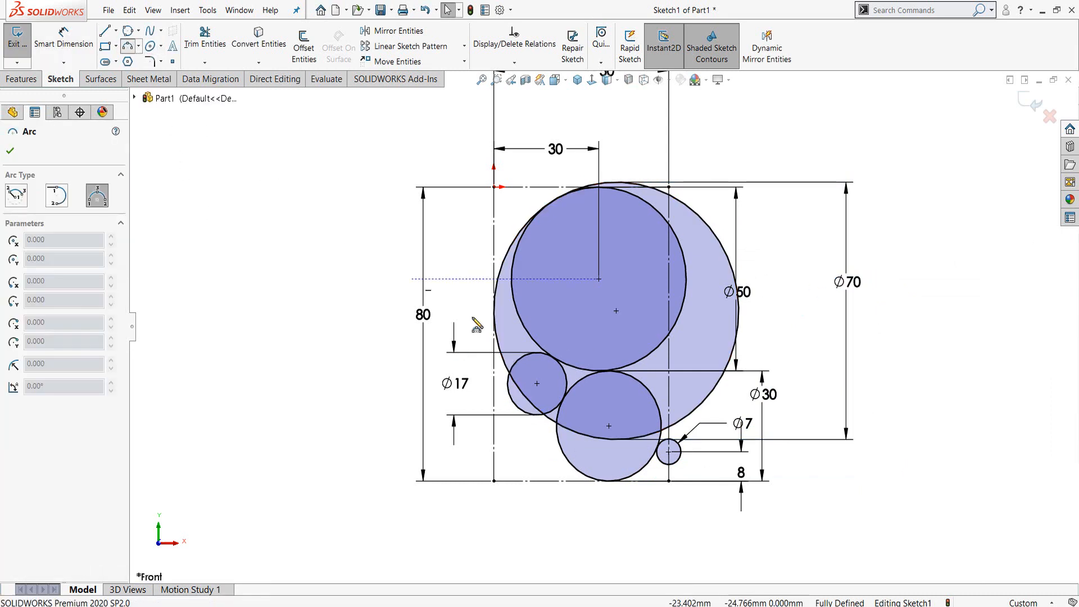
{"action": "scroll", "coordinate": [509, 361], "scroll_direction": "down", "scroll_amount": 2}
{"action": "left_click", "coordinate": [510, 352]}
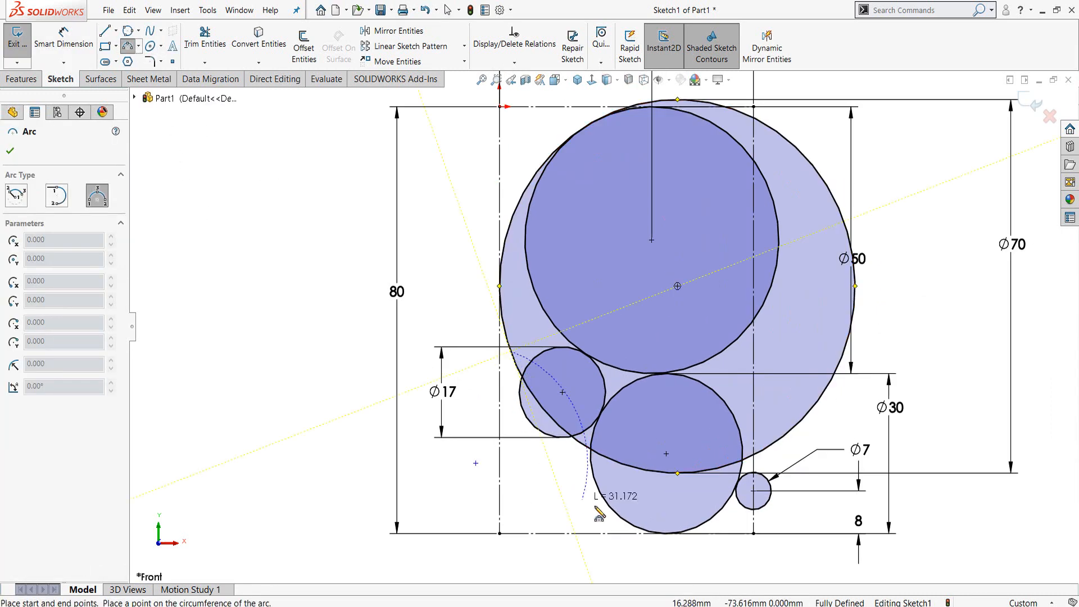
{"action": "left_click", "coordinate": [599, 491]}
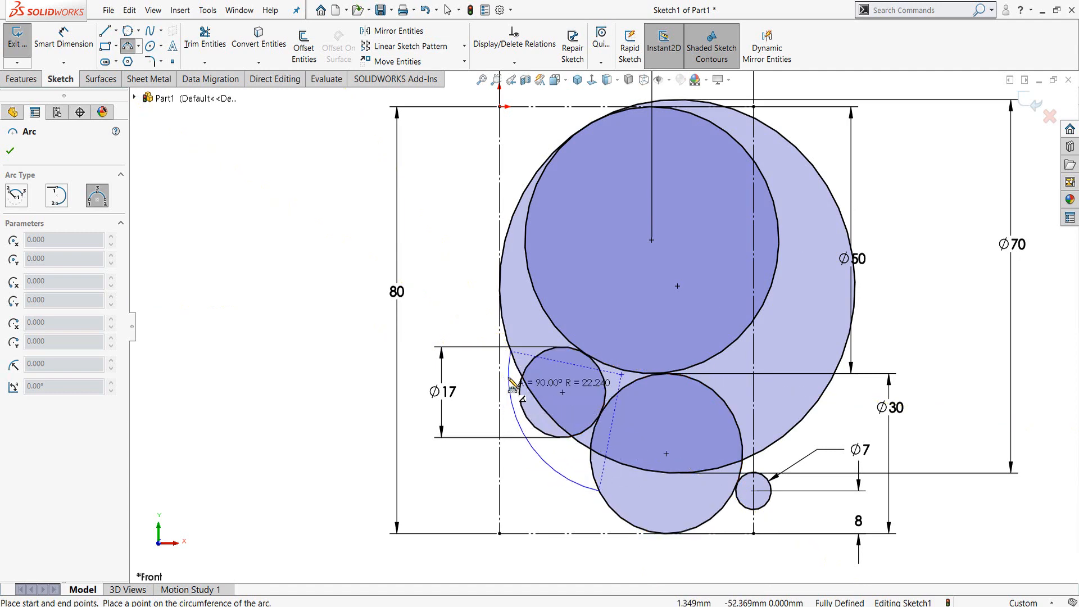
{"action": "left_click", "coordinate": [574, 475]}
{"action": "key", "text": "Escape"}
- Make the new arc tangent to the 17 mm circle
{"action": "scroll", "coordinate": [567, 454], "scroll_direction": "down", "scroll_amount": 2}
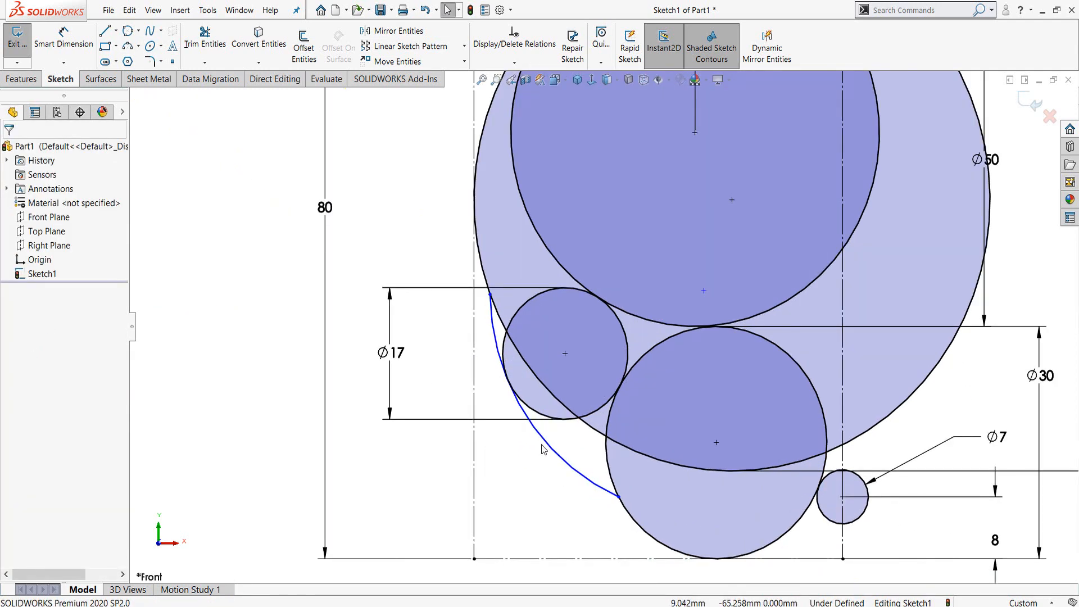
{"action": "left_click", "coordinate": [522, 412]}
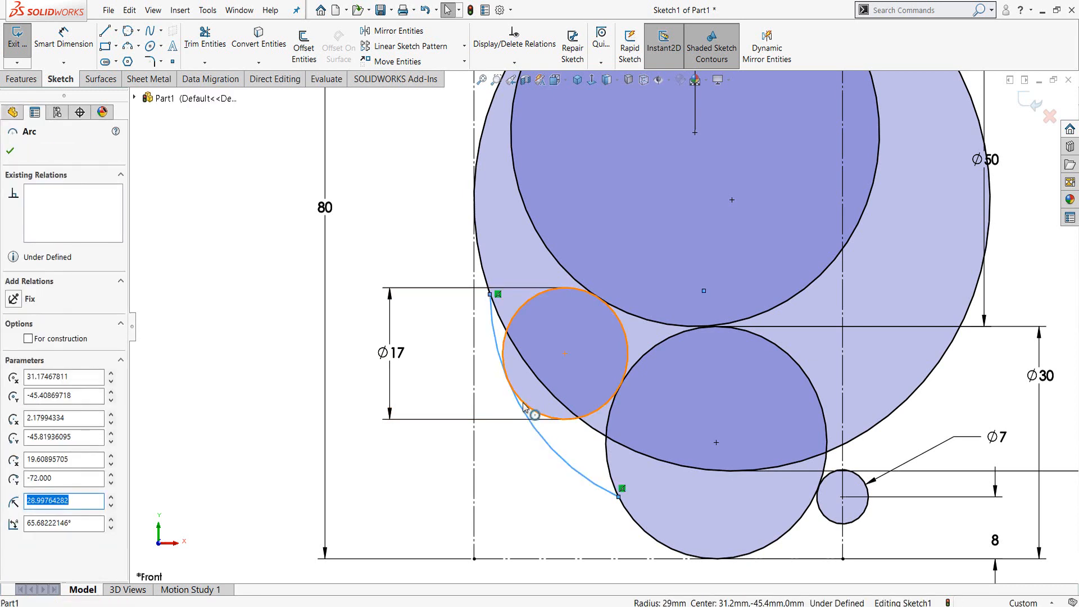
{"action": "left_click", "coordinate": [534, 415], "text": "ctrl"}
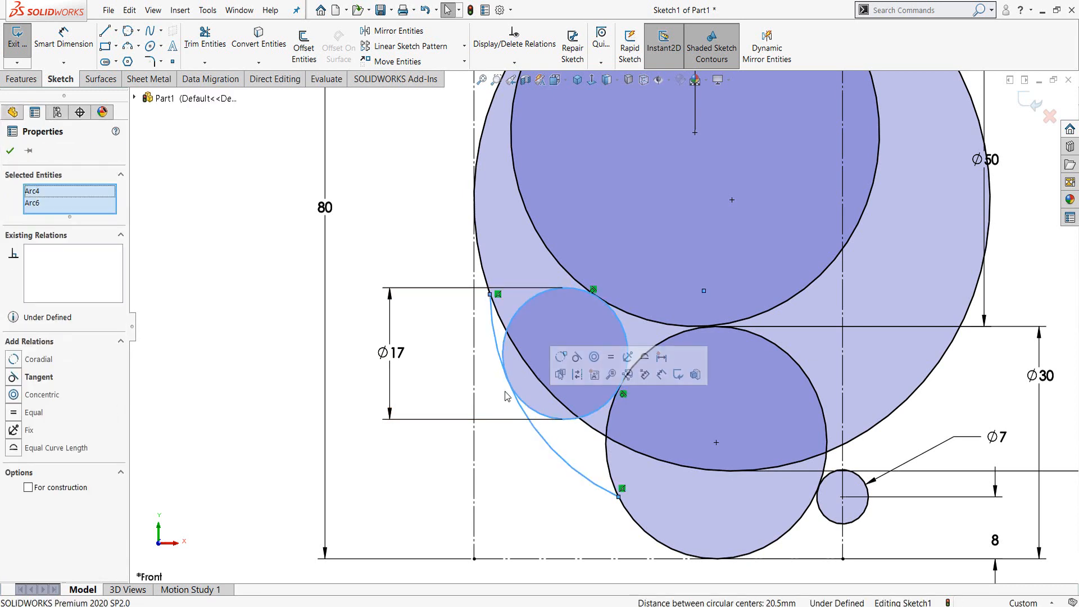
{"action": "left_click", "coordinate": [38, 376]}
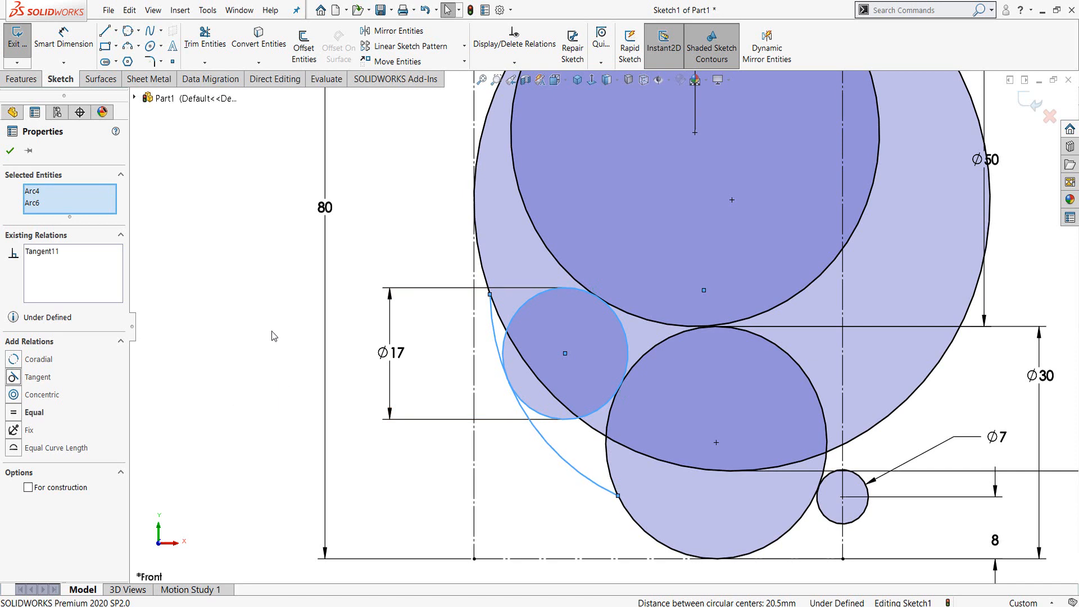
{"action": "left_click", "coordinate": [307, 345]}
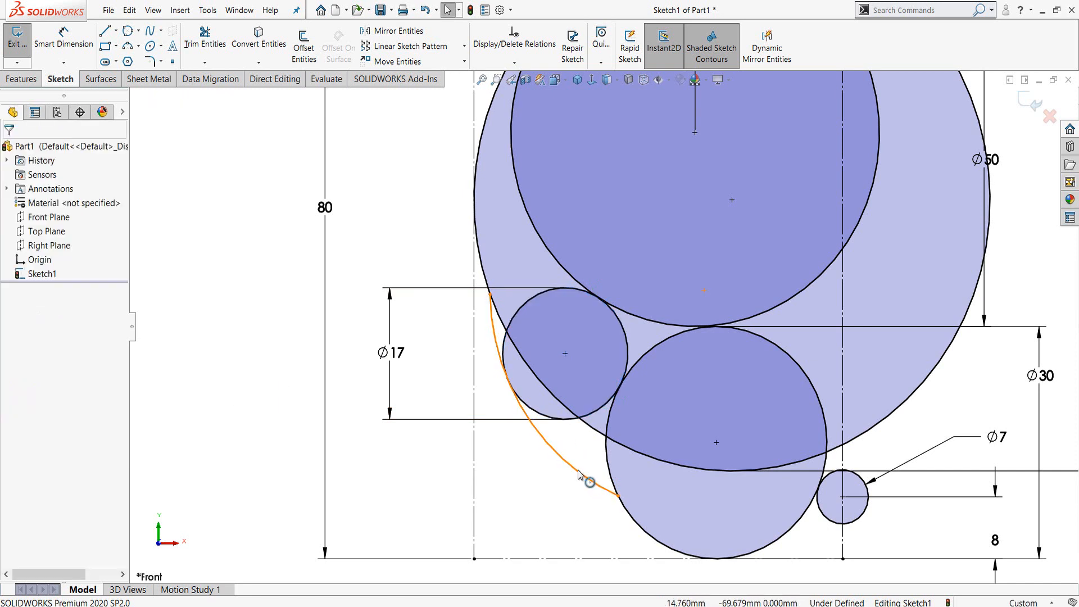
- Make the same arc tangent to the 30 mm circle
{"action": "left_click", "coordinate": [581, 475]}
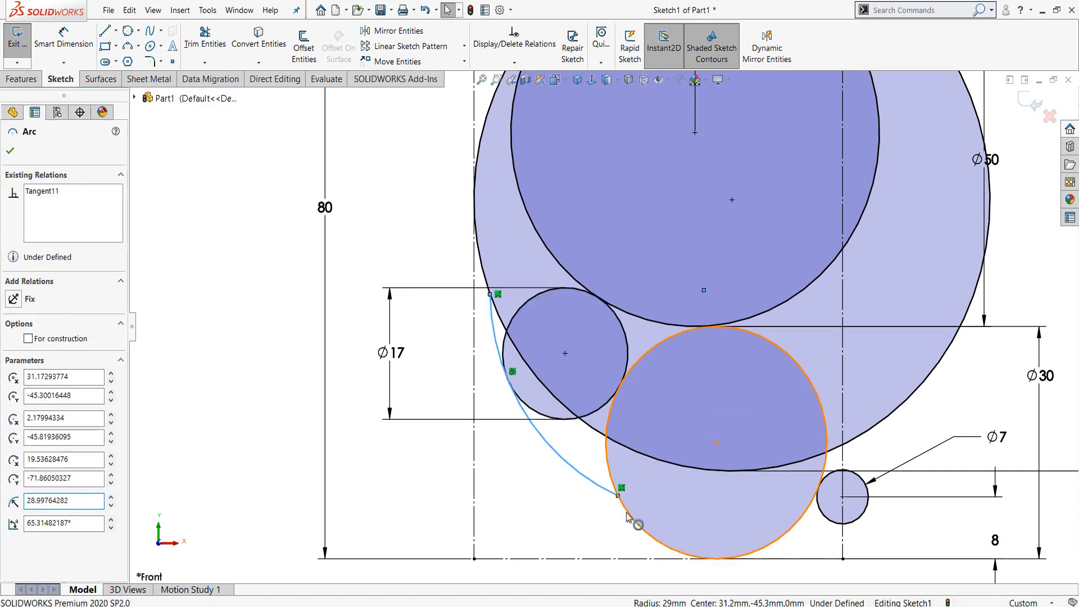
{"action": "left_click", "coordinate": [627, 516], "text": "ctrl"}
{"action": "left_click", "coordinate": [14, 378]}
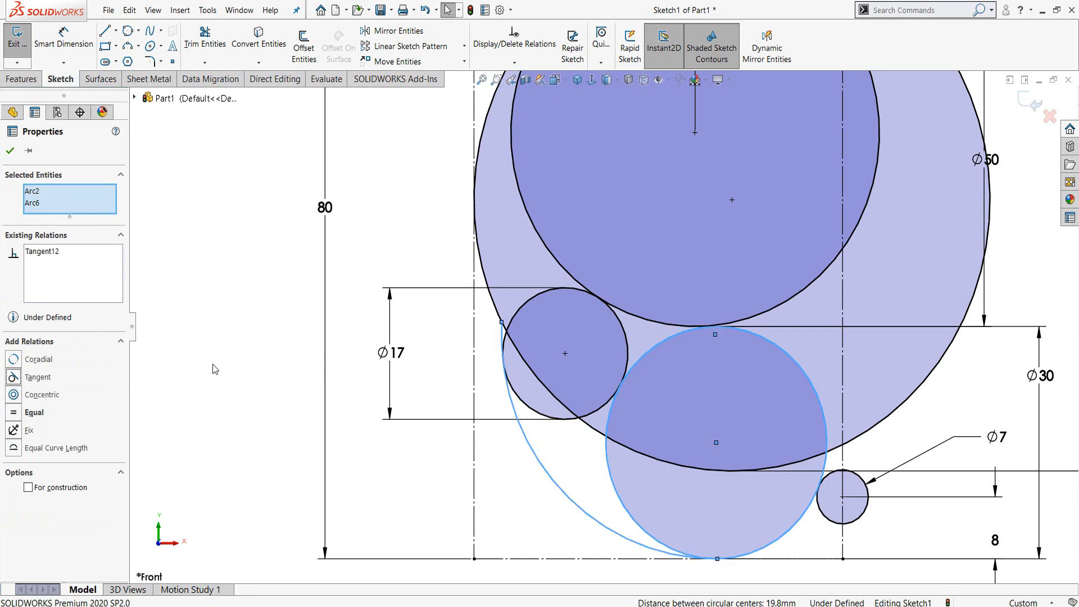
- Make the lower-left outline arc tangent to the 70 mm circle
{"action": "left_click", "coordinate": [408, 407]}
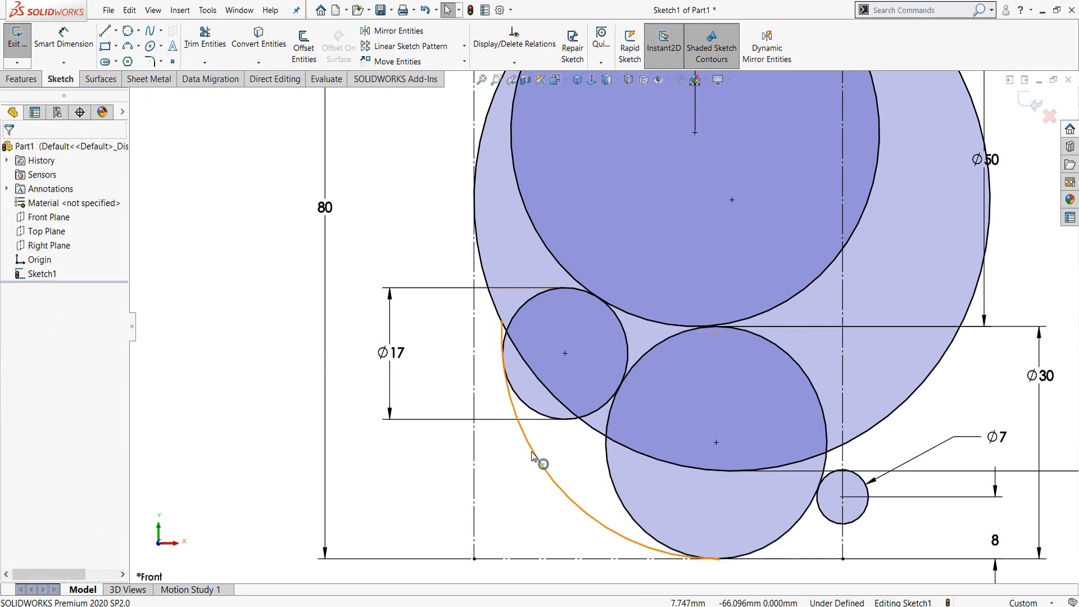
{"action": "left_click", "coordinate": [531, 458]}
{"action": "left_click", "coordinate": [484, 274]}
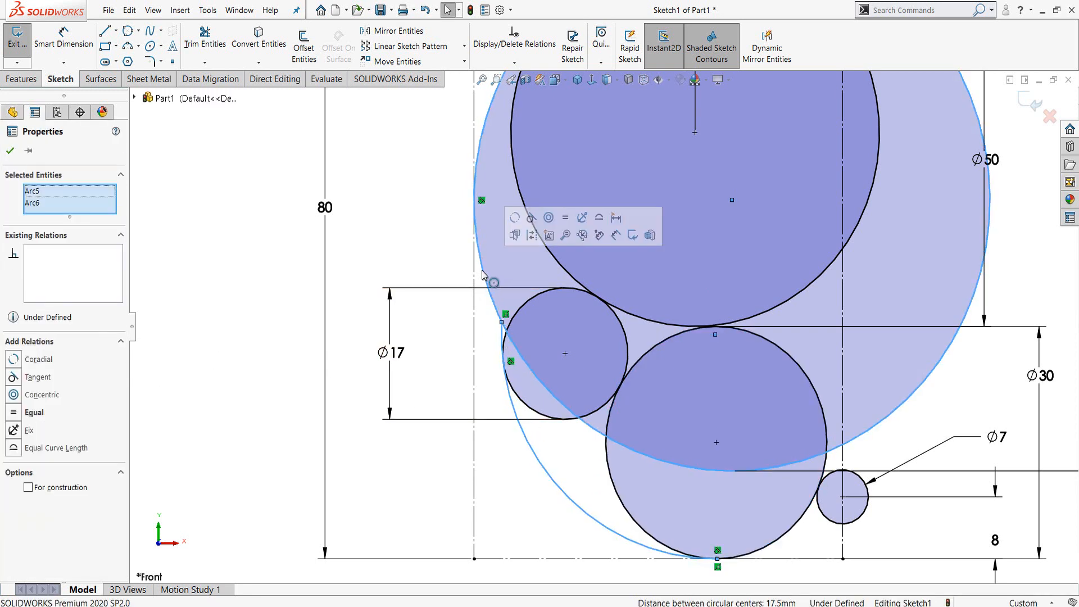
{"action": "left_click", "coordinate": [13, 378]}
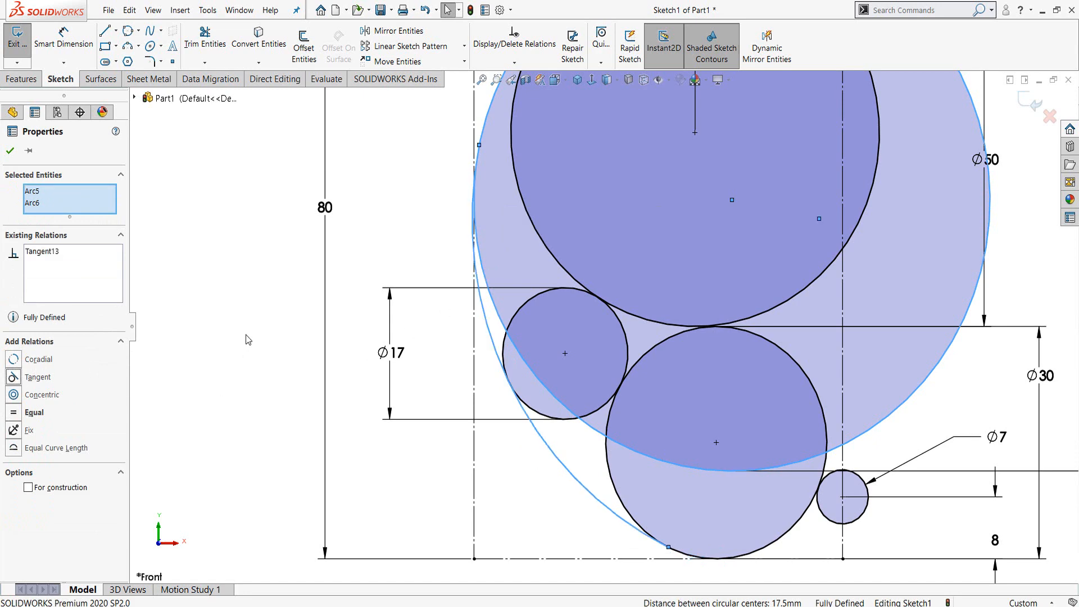
{"action": "left_click", "coordinate": [337, 322]}
{"action": "key", "text": "f"}
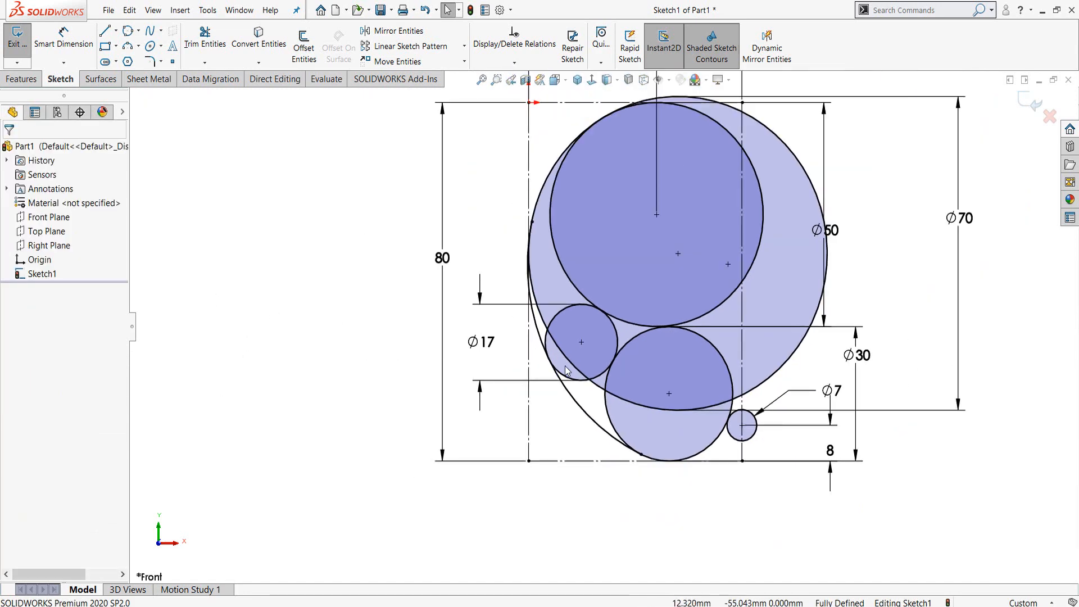
- Mirror all the sketch geometry about the vertical construction line through the 7 mm circle's centre
{"action": "scroll", "coordinate": [662, 353], "scroll_direction": "up", "scroll_amount": 2}
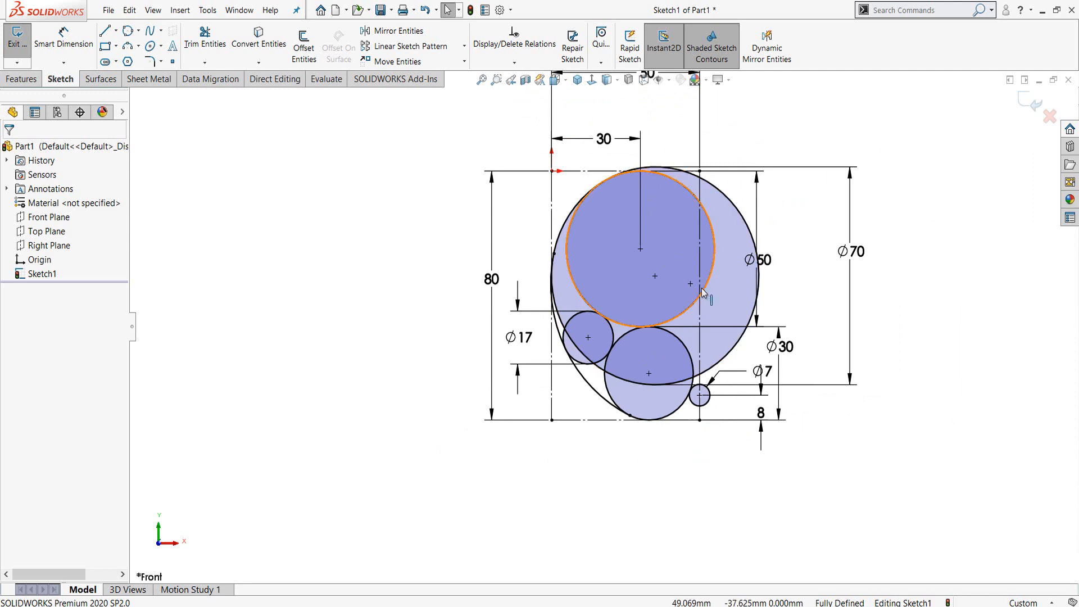
{"action": "key", "text": "z"}
{"action": "mouse_move", "coordinate": [483, 113]}
{"action": "left_mouse_down"}
{"action": "mouse_move", "coordinate": [724, 449]}
{"action": "mouse_move", "coordinate": [788, 484]}
{"action": "left_mouse_up"}
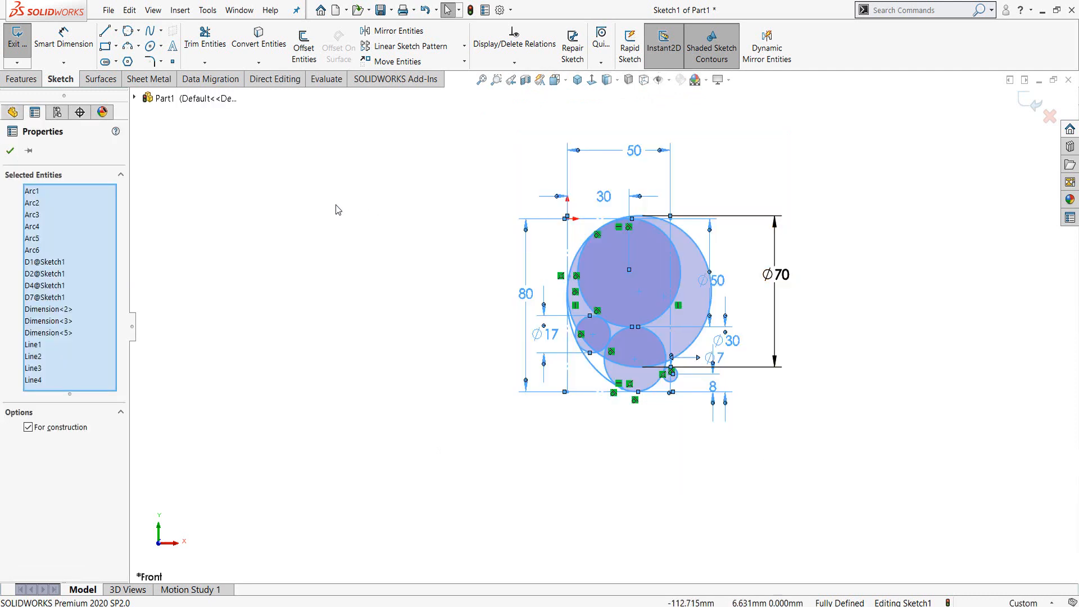
{"action": "scroll", "coordinate": [680, 364], "scroll_direction": "down", "scroll_amount": 4}
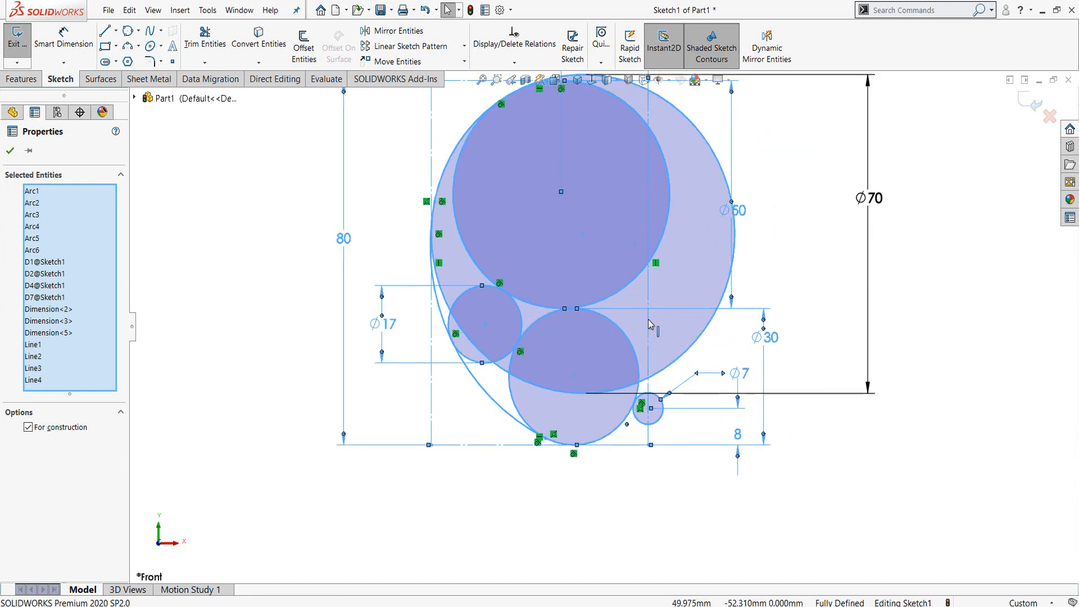
{"action": "left_click", "coordinate": [396, 32]}
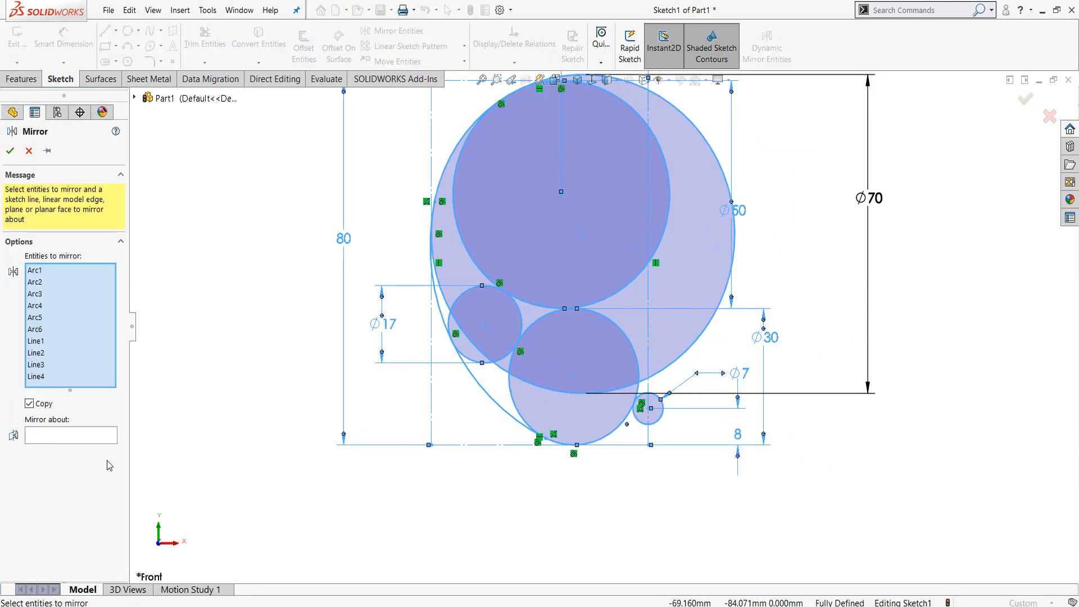
{"action": "left_click", "coordinate": [79, 437]}
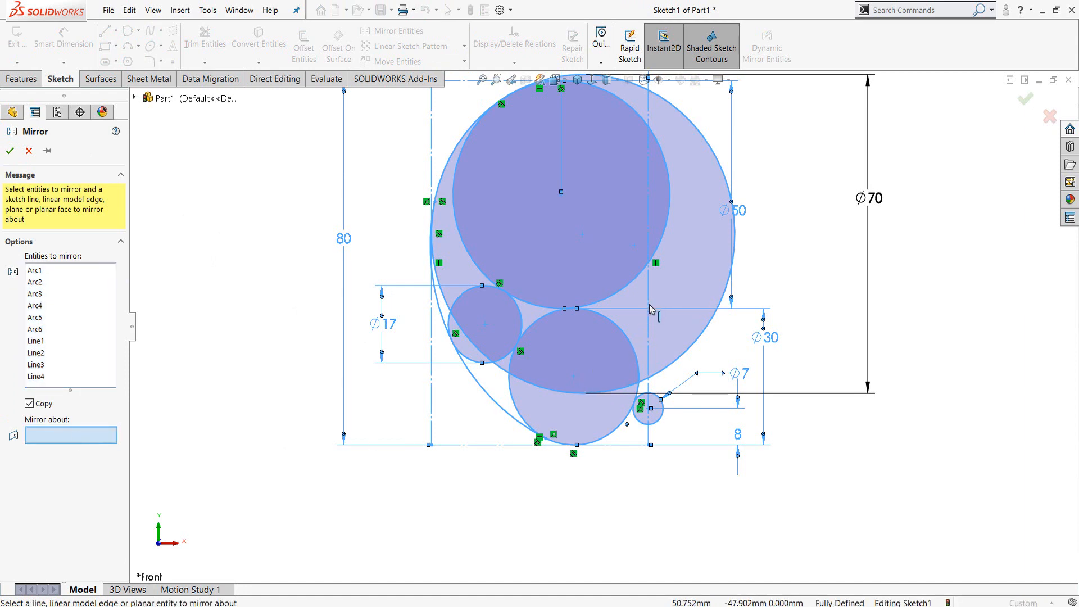
{"action": "left_click", "coordinate": [649, 323]}
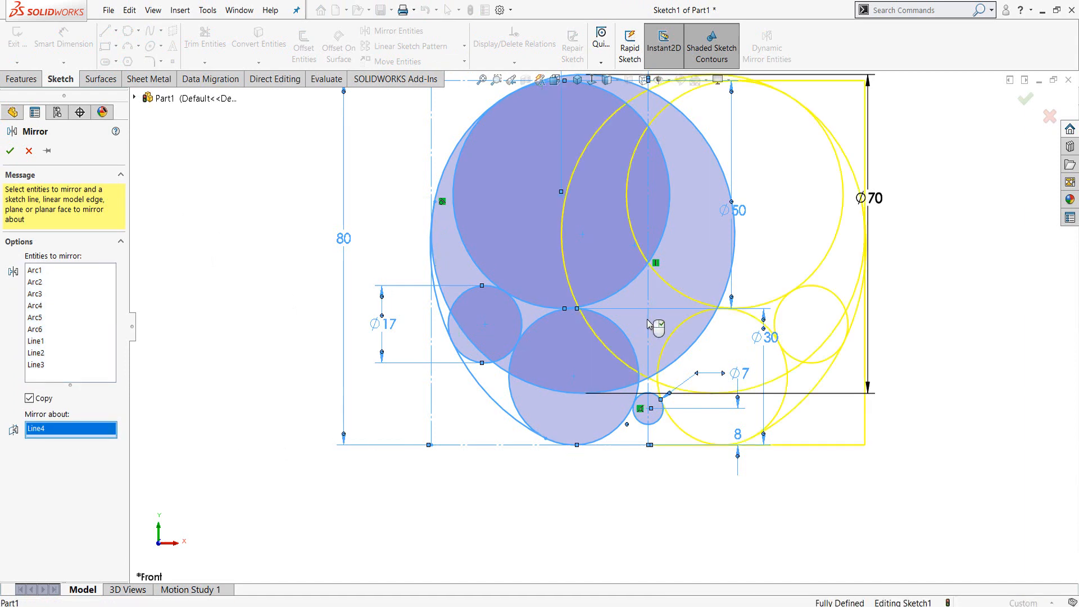
{"action": "right_click", "coordinate": [650, 323]}
{"action": "key", "text": "f"}
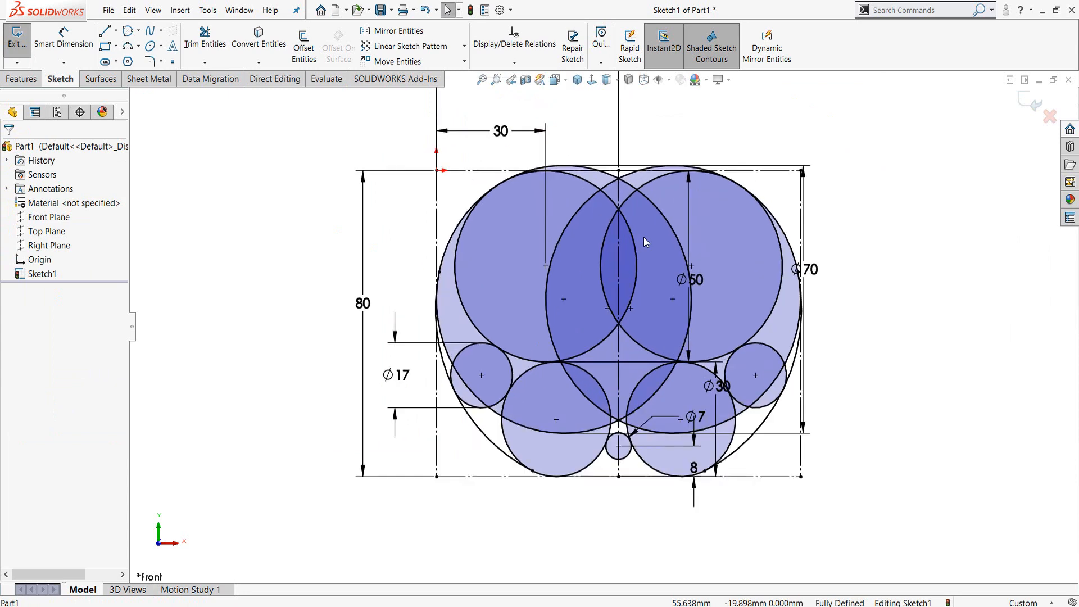
- Trim away the upper and inner portions of both 70 mm circles with trim to closest, keeping their outer side arcs
{"action": "scroll", "coordinate": [643, 237], "scroll_direction": "down", "scroll_amount": 3}
{"action": "scroll", "coordinate": [631, 227], "scroll_direction": "up", "scroll_amount": 2}
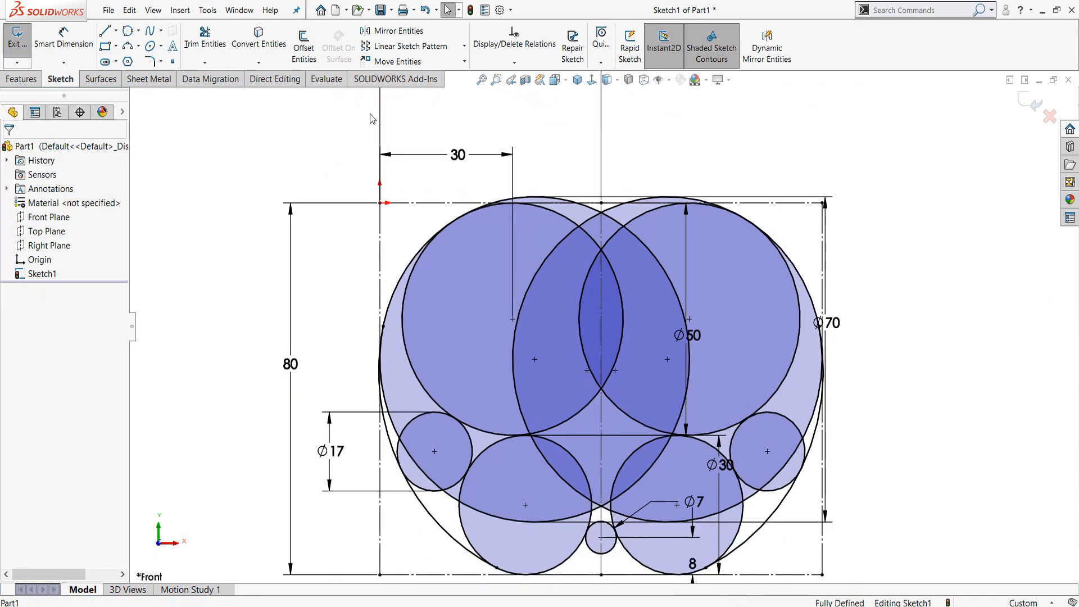
{"action": "left_click", "coordinate": [204, 38]}
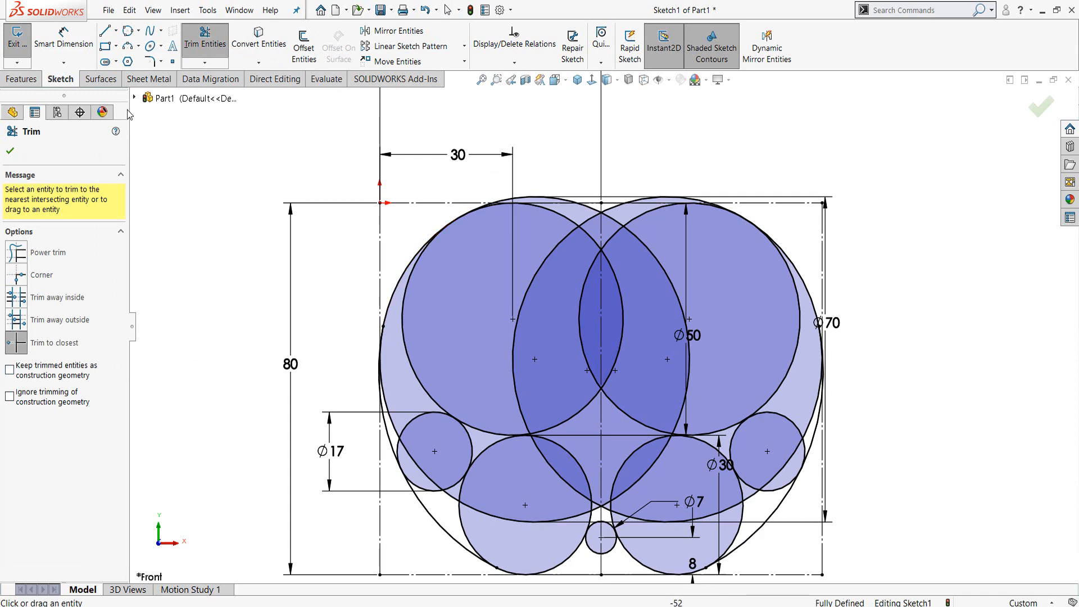
{"action": "scroll", "coordinate": [574, 197], "scroll_direction": "down", "scroll_amount": 4}
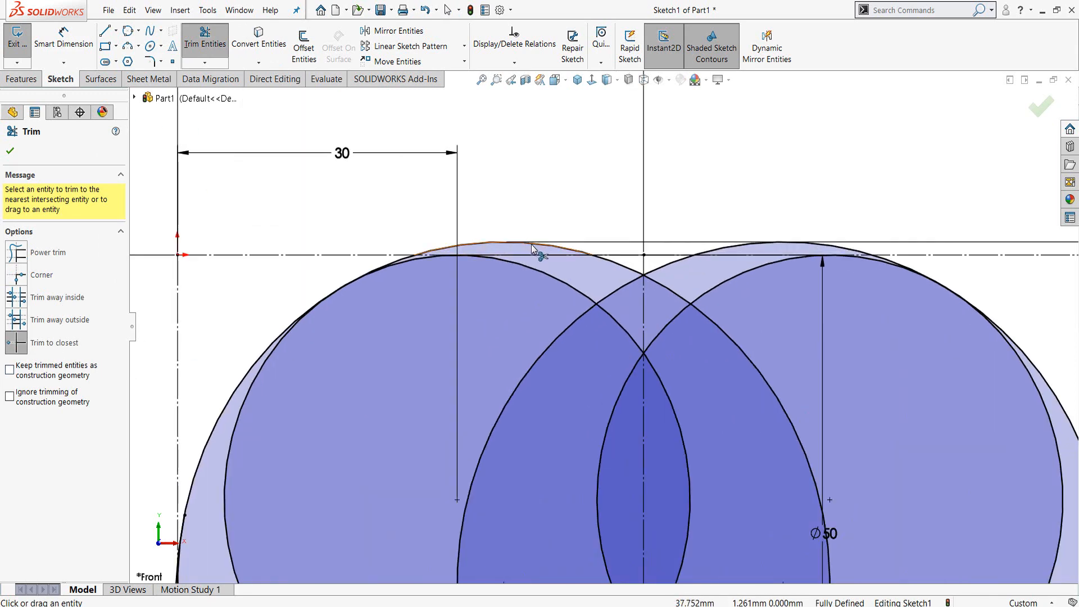
{"action": "left_click", "coordinate": [536, 248]}
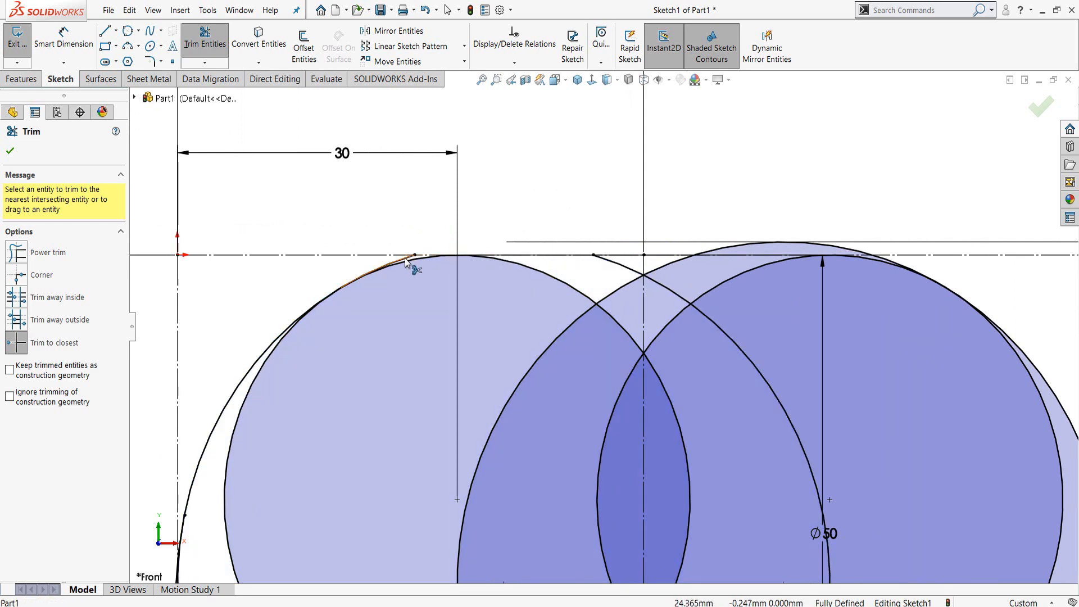
{"action": "left_click", "coordinate": [633, 285]}
{"action": "left_click", "coordinate": [658, 284]}
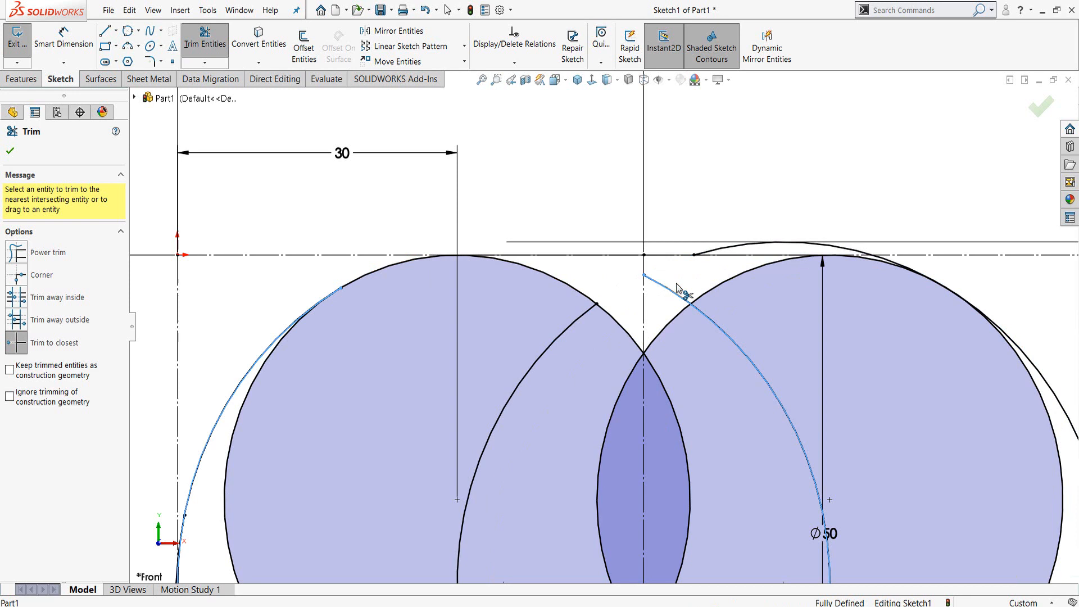
{"action": "left_click", "coordinate": [713, 252]}
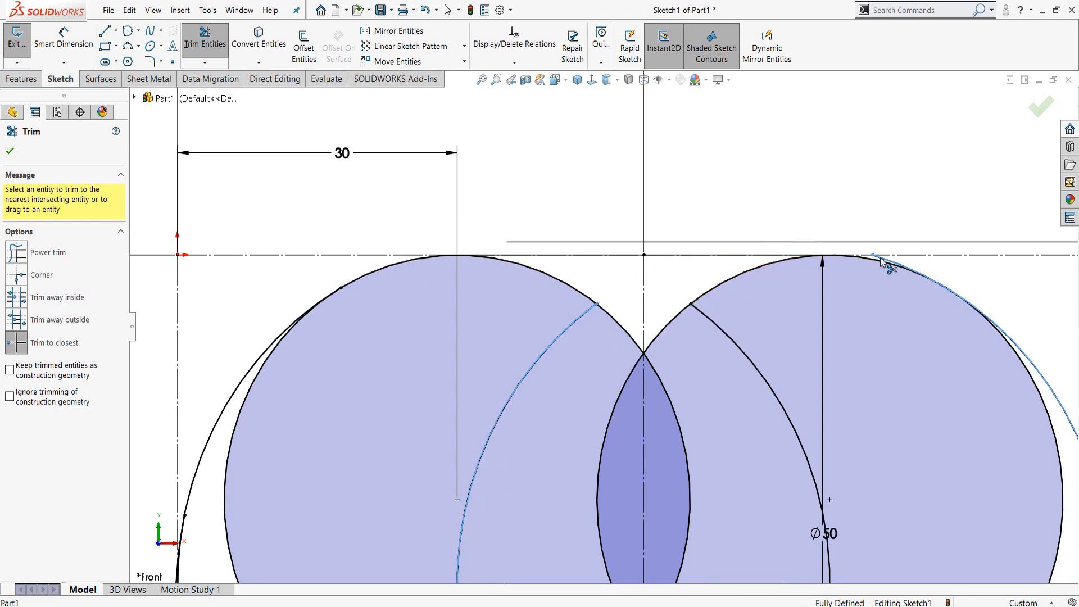
{"action": "scroll", "coordinate": [605, 327], "scroll_direction": "up", "scroll_amount": 2}
{"action": "left_click", "coordinate": [702, 336]}
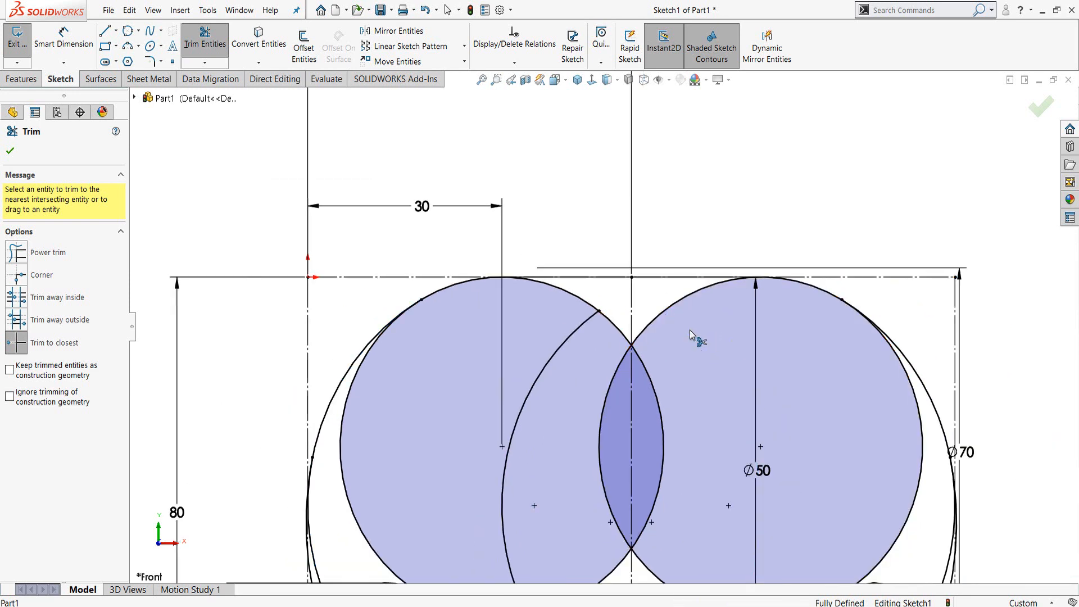
{"action": "scroll", "coordinate": [595, 357], "scroll_direction": "up", "scroll_amount": 3}
{"action": "scroll", "coordinate": [609, 400], "scroll_direction": "down", "scroll_amount": 2}
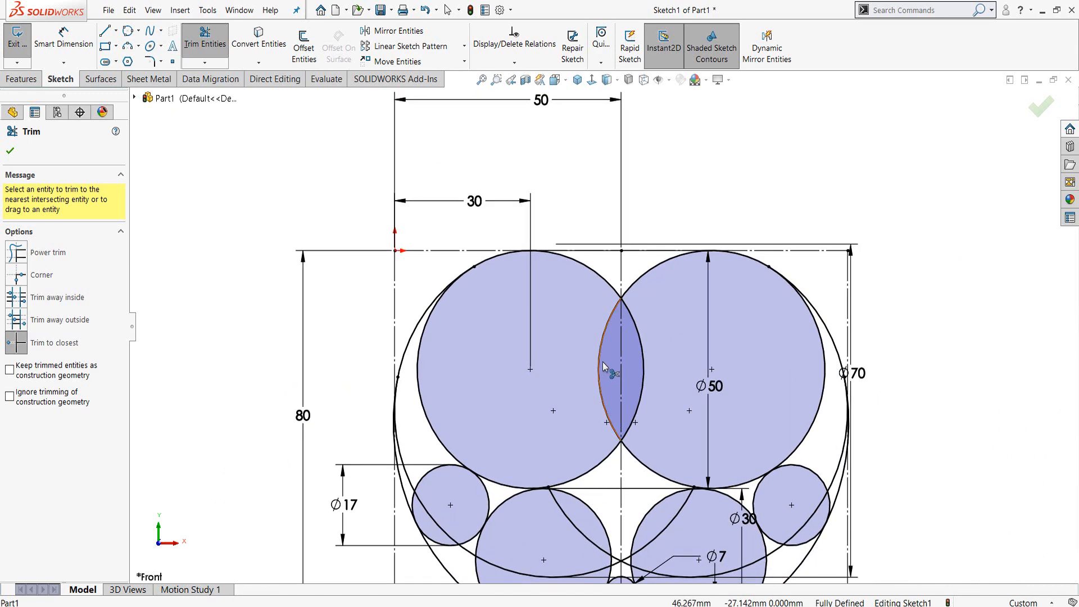
- Trim the overlap, outer sides and lower inner arcs of the two 50 mm circles, keeping their tops meeting at the centreline
{"action": "left_click", "coordinate": [600, 352]}
{"action": "left_click", "coordinate": [641, 340]}
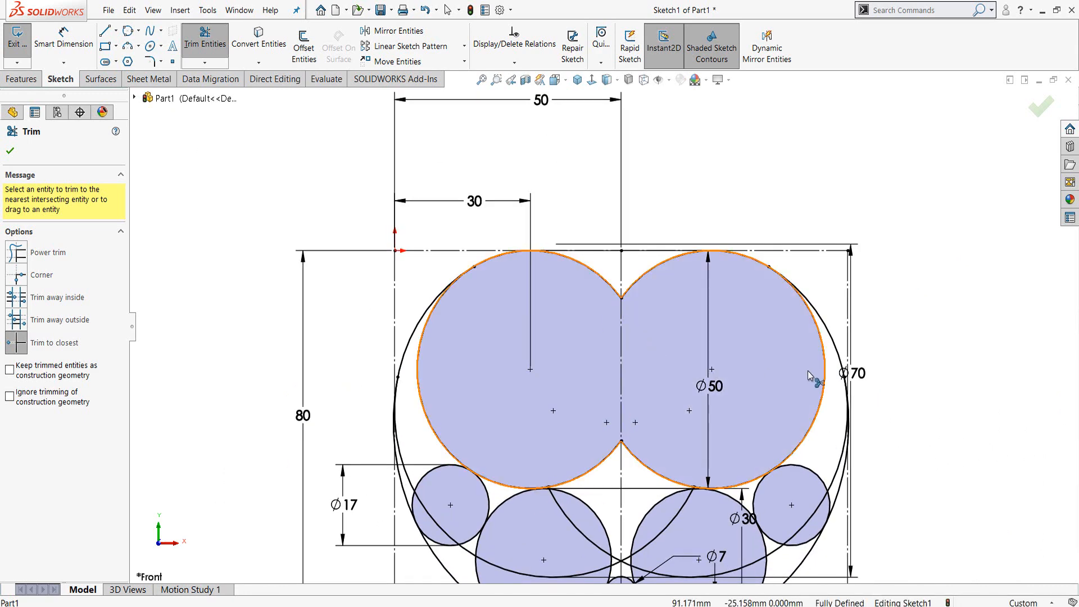
{"action": "scroll", "coordinate": [815, 377], "scroll_direction": "down", "scroll_amount": 2}
{"action": "left_click", "coordinate": [803, 321]}
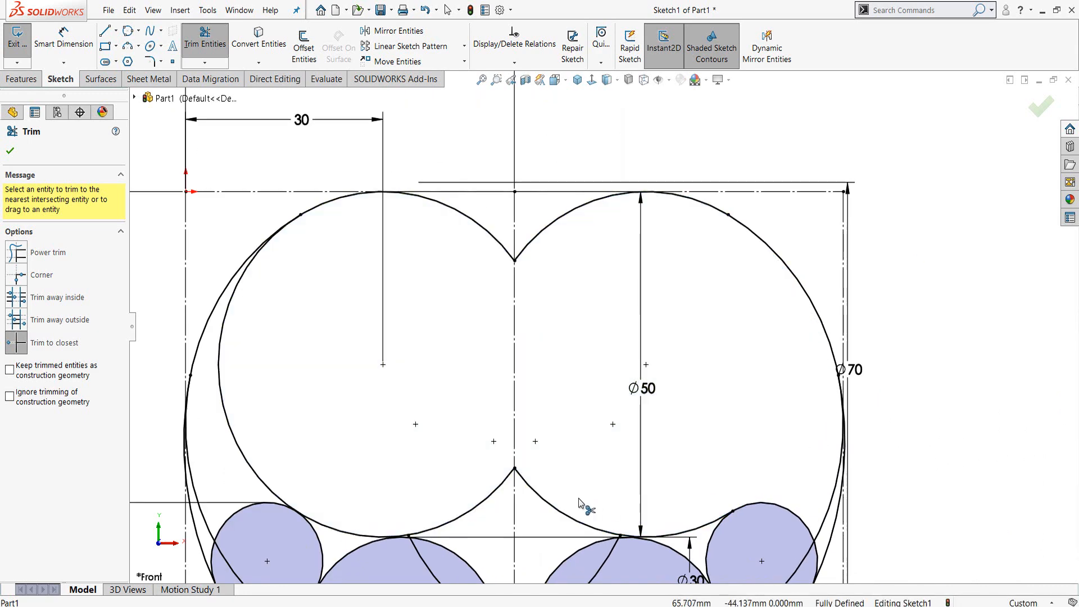
{"action": "left_click", "coordinate": [489, 502]}
{"action": "left_click", "coordinate": [358, 537]}
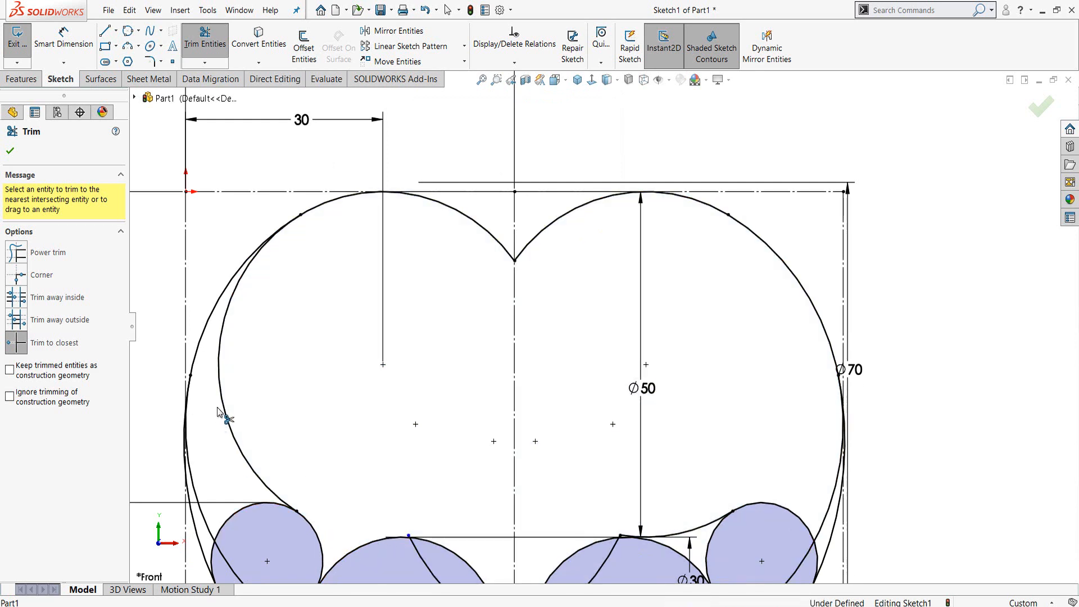
{"action": "scroll", "coordinate": [429, 501], "scroll_direction": "down", "scroll_amount": 4}
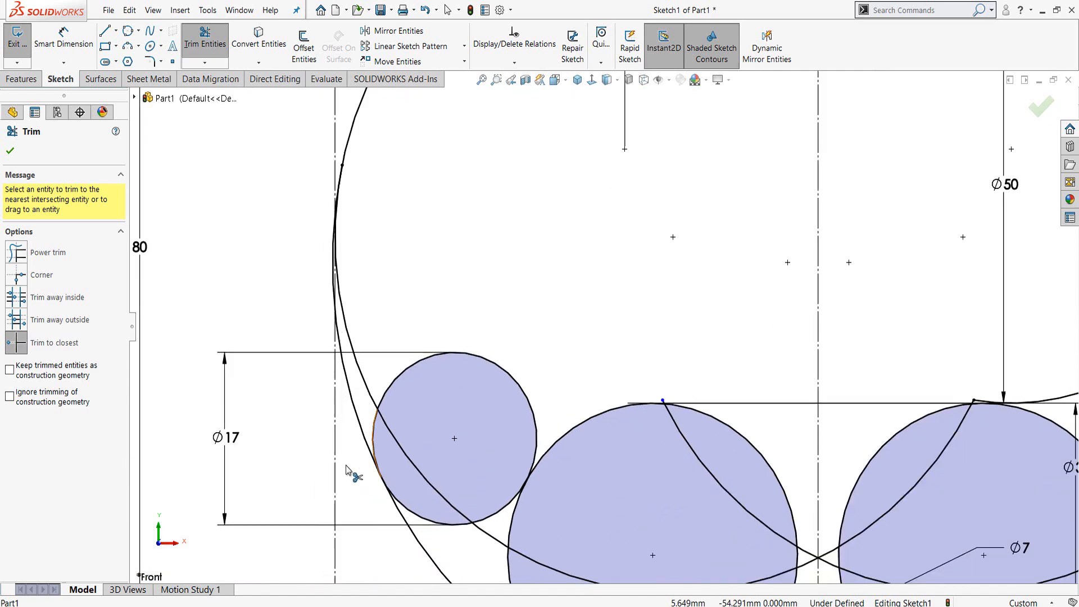
- Trim the remnants of the left 70 mm circle between the outer outline arc and the left 17 mm circle
{"action": "scroll", "coordinate": [347, 468], "scroll_direction": "down", "scroll_amount": 3}
{"action": "left_click", "coordinate": [421, 308]}
{"action": "scroll", "coordinate": [410, 144], "scroll_direction": "down", "scroll_amount": 2}
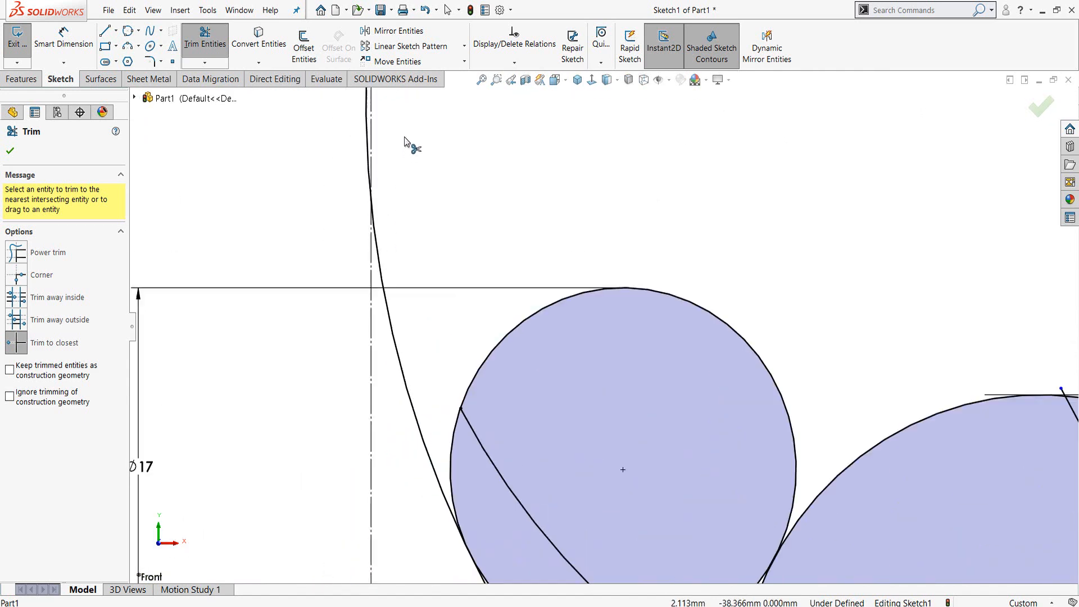
{"action": "scroll", "coordinate": [545, 306], "scroll_direction": "up", "scroll_amount": 2}
{"action": "scroll", "coordinate": [498, 168], "scroll_direction": "down", "scroll_amount": 4}
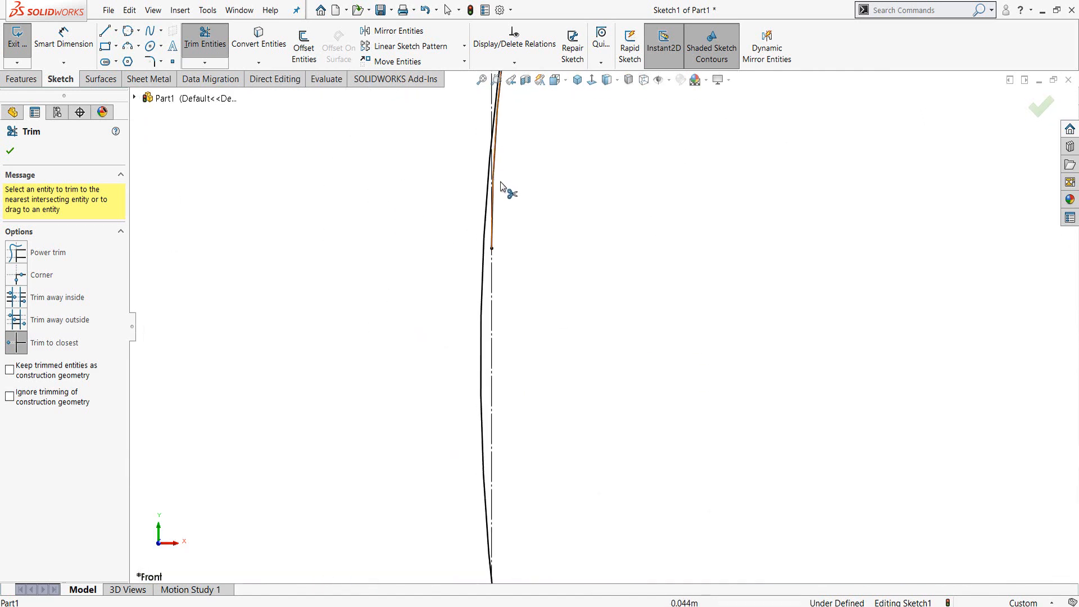
{"action": "scroll", "coordinate": [501, 200], "scroll_direction": "down", "scroll_amount": 4}
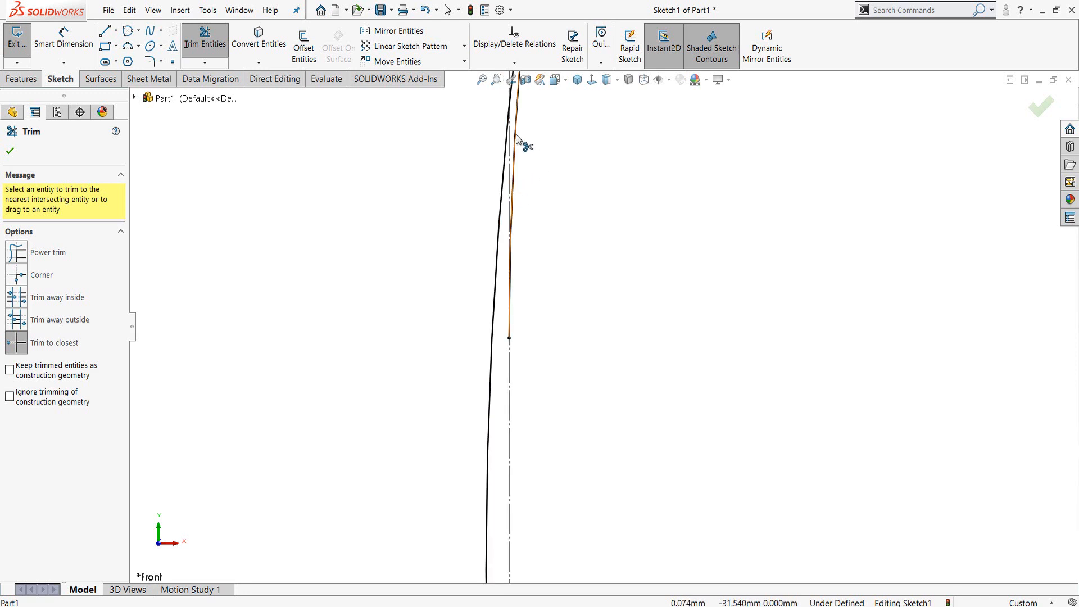
{"action": "left_click", "coordinate": [515, 134]}
{"action": "scroll", "coordinate": [551, 206], "scroll_direction": "up", "scroll_amount": 2}
{"action": "scroll", "coordinate": [655, 272], "scroll_direction": "up", "scroll_amount": 5}
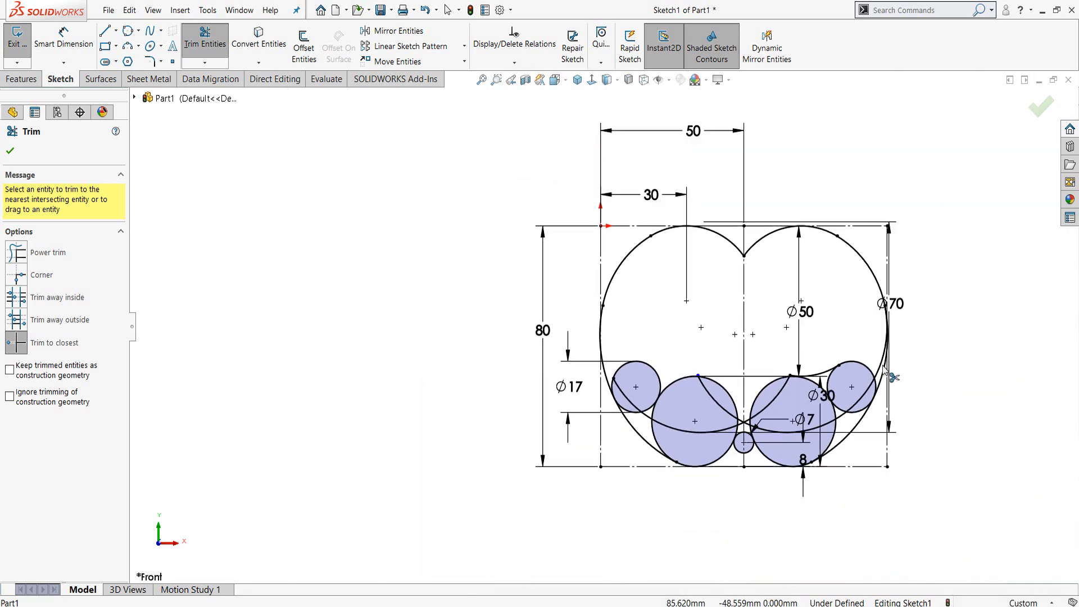
- Trim the matching remnants of the right 70 mm circle between the outer outline arc and the right 17 mm circle
{"action": "scroll", "coordinate": [866, 357], "scroll_direction": "down", "scroll_amount": 2}
{"action": "scroll", "coordinate": [866, 357], "scroll_direction": "down", "scroll_amount": 3}
{"action": "scroll", "coordinate": [466, 226], "scroll_direction": "down", "scroll_amount": 2}
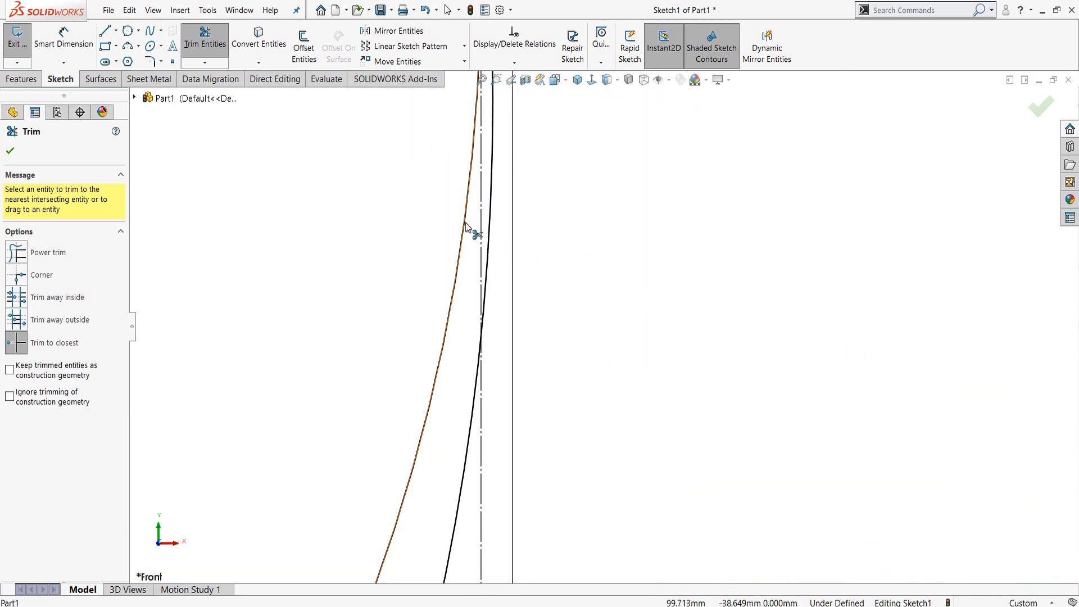
{"action": "left_click", "coordinate": [462, 227]}
{"action": "scroll", "coordinate": [530, 229], "scroll_direction": "up", "scroll_amount": 2}
{"action": "scroll", "coordinate": [559, 160], "scroll_direction": "down", "scroll_amount": 3}
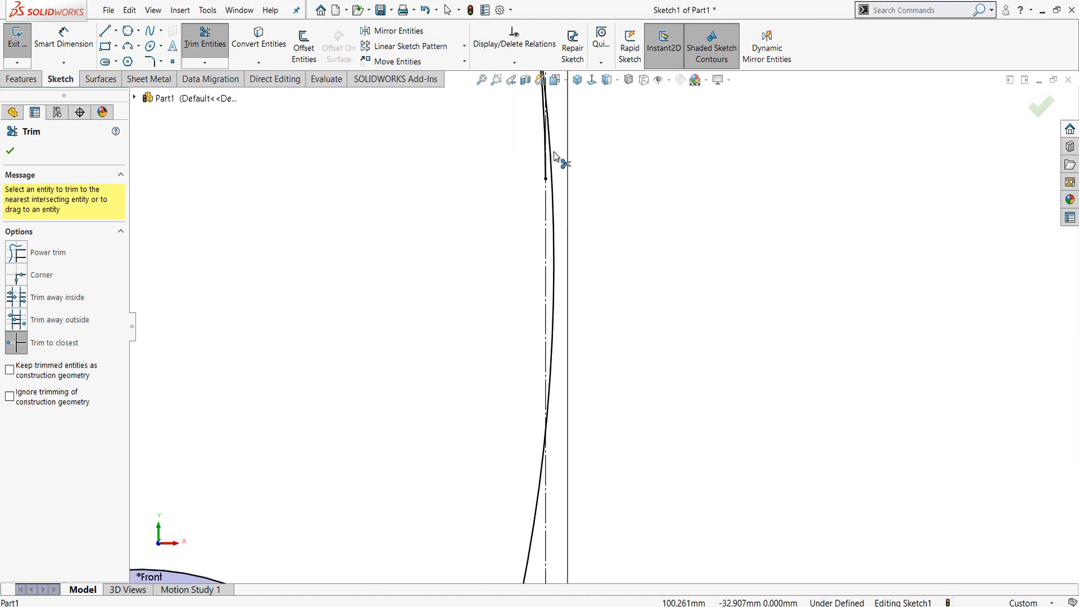
{"action": "scroll", "coordinate": [562, 203], "scroll_direction": "down", "scroll_amount": 2}
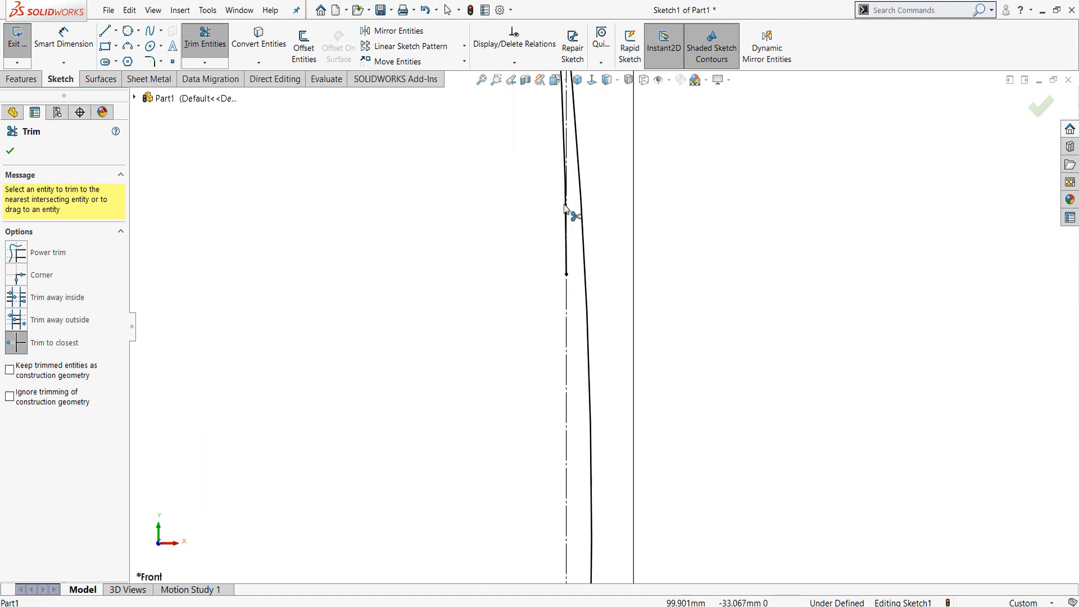
{"action": "left_click", "coordinate": [564, 121]}
{"action": "scroll", "coordinate": [542, 414], "scroll_direction": "up", "scroll_amount": 5}
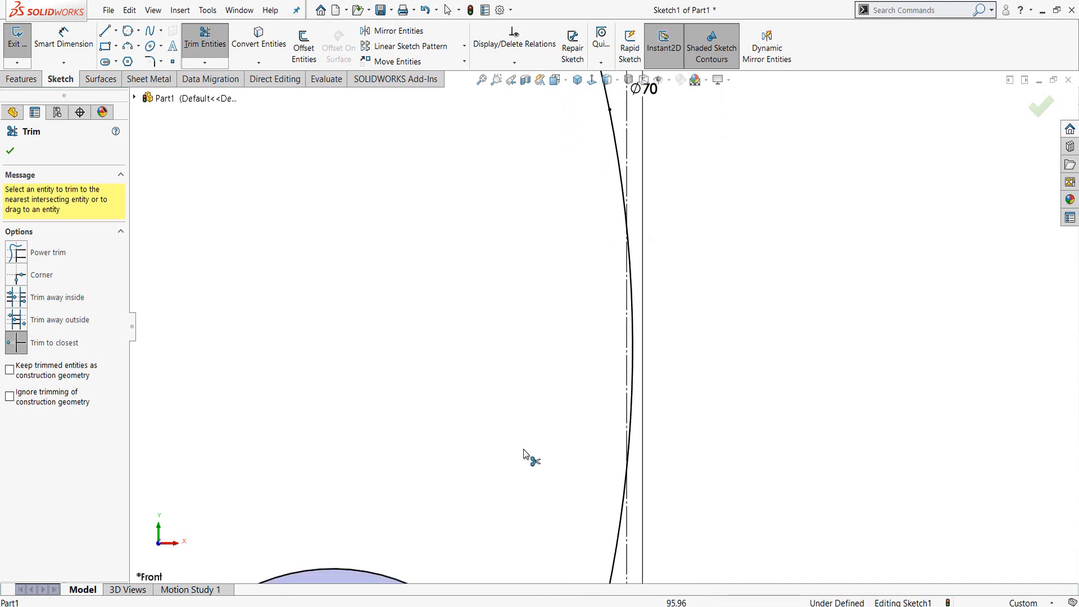
- Trim the 70 mm arc crossing the left 30 mm circle and the upper arcs of the left 30 mm and 17 mm circles
{"action": "scroll", "coordinate": [520, 433], "scroll_direction": "up", "scroll_amount": 2}
{"action": "left_click", "coordinate": [521, 413]}
{"action": "scroll", "coordinate": [456, 477], "scroll_direction": "up", "scroll_amount": 3}
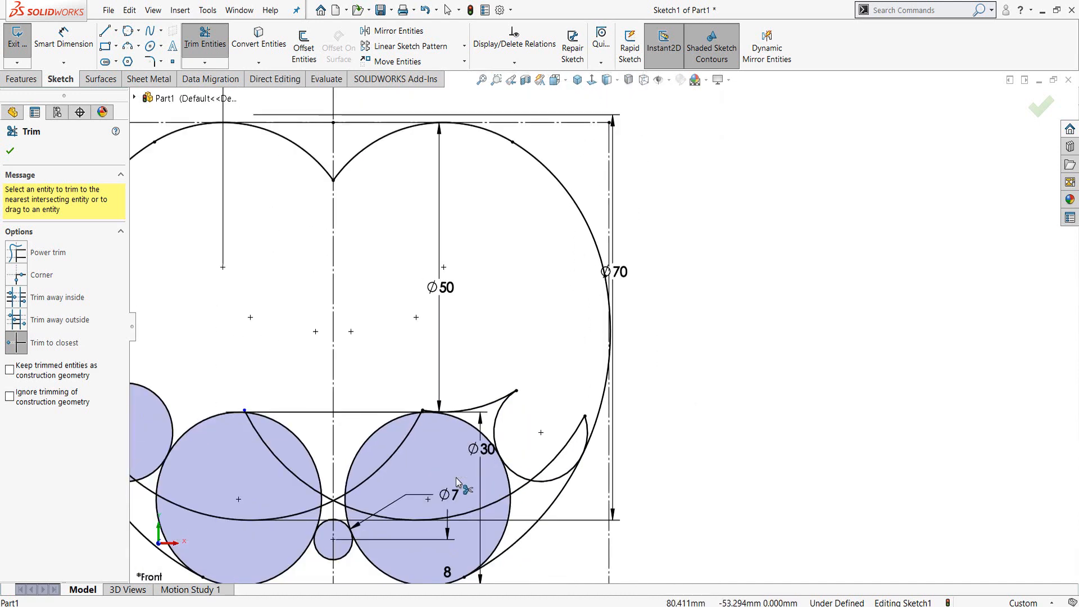
{"action": "left_click", "coordinate": [337, 425]}
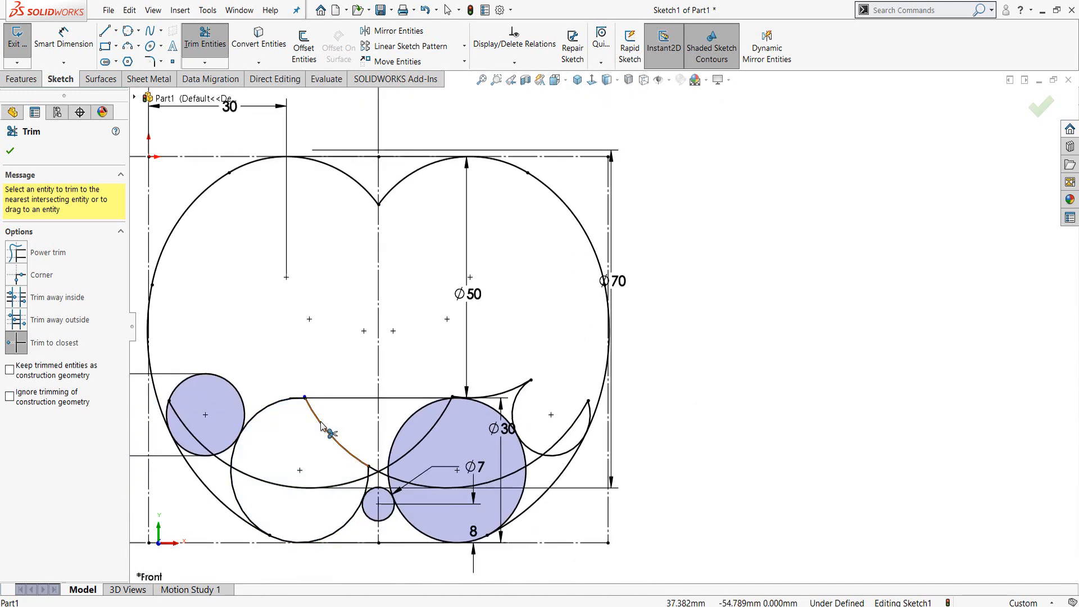
{"action": "left_click", "coordinate": [311, 409]}
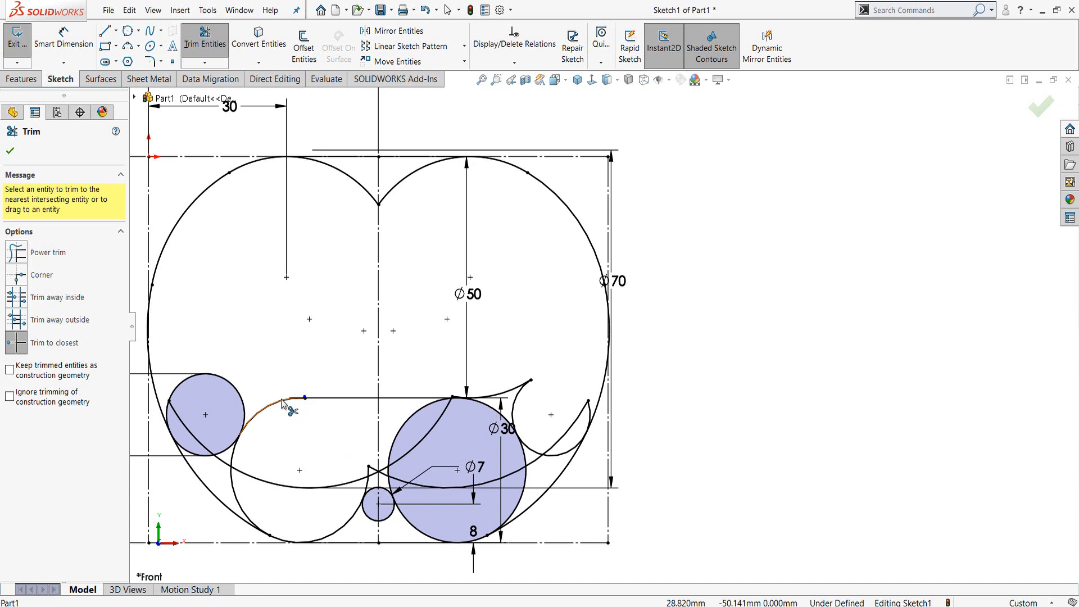
{"action": "left_click", "coordinate": [232, 384]}
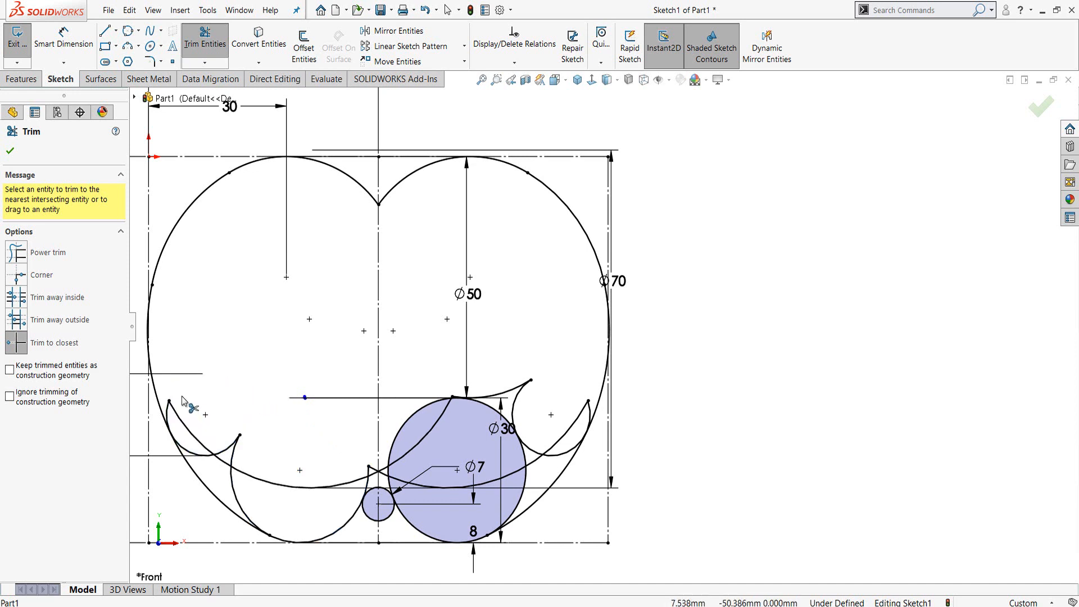
- Trim the remaining left 17 mm circle arcs and lower 70 mm arc, plus the left 30 mm circle's outer side
{"action": "left_click", "coordinate": [202, 452]}
{"action": "left_click", "coordinate": [202, 444]}
{"action": "left_click", "coordinate": [265, 480]}
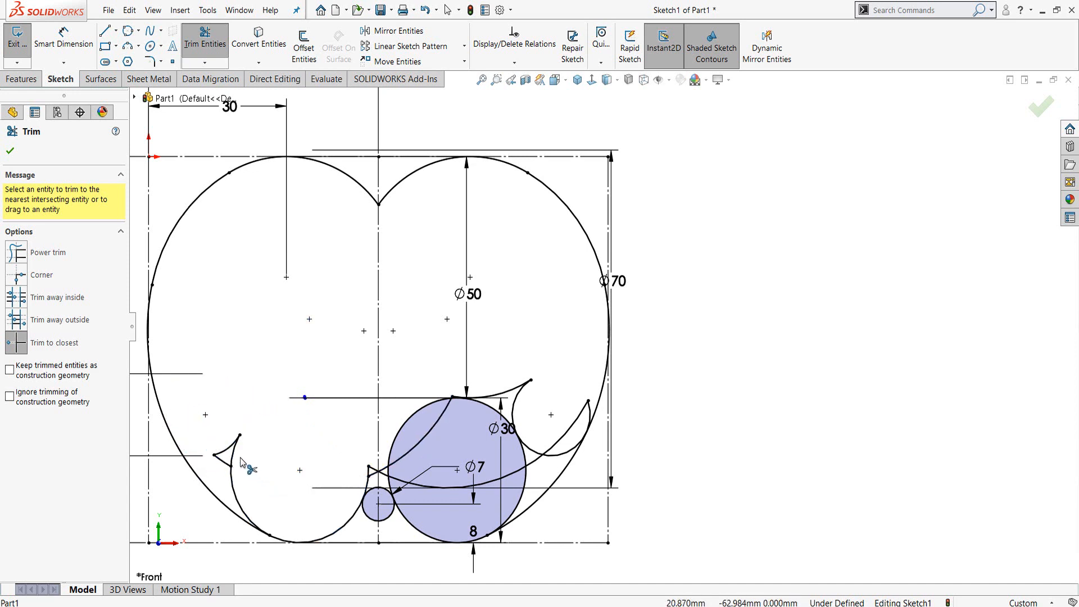
{"action": "left_click", "coordinate": [233, 452]}
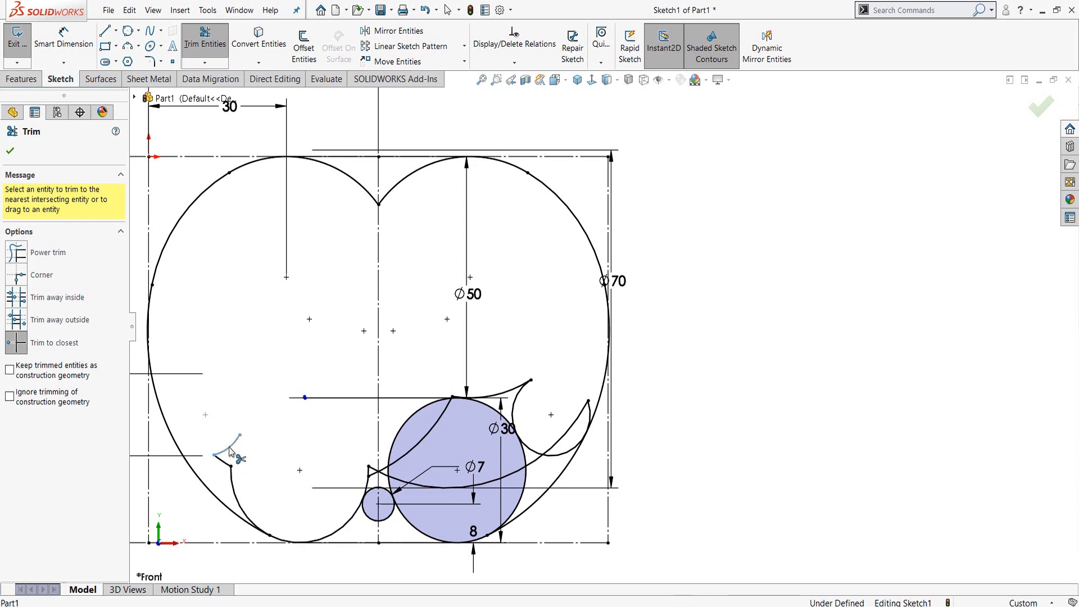
{"action": "left_click", "coordinate": [233, 477]}
- Trim the crossing 70 mm arcs beside the centreline so a V remains between the 30 mm circles, undoing one wrong trim
{"action": "left_click", "coordinate": [422, 439]}
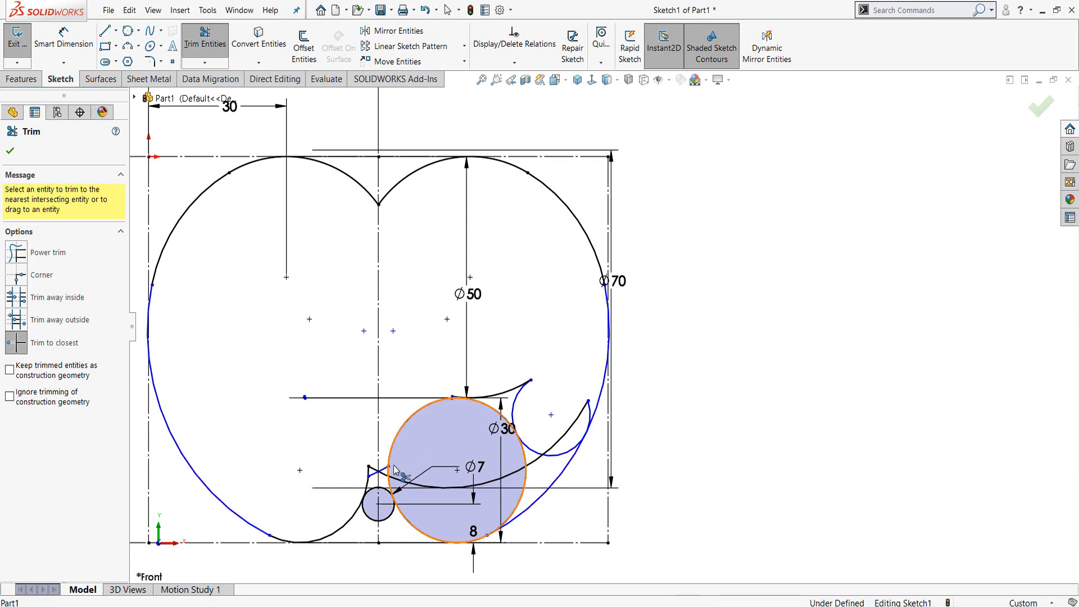
{"action": "scroll", "coordinate": [381, 495], "scroll_direction": "down", "scroll_amount": 8}
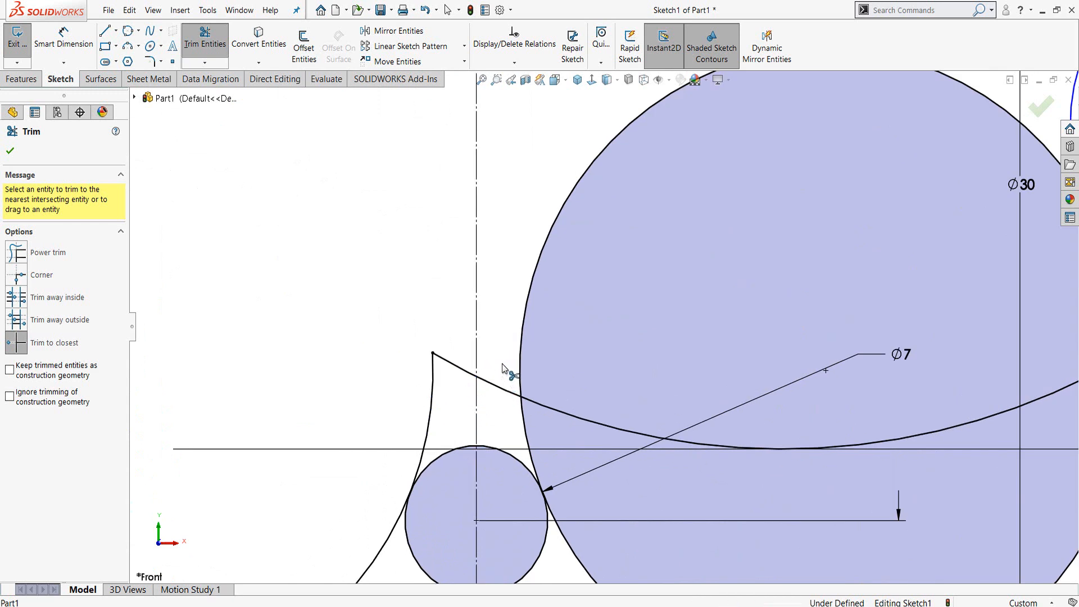
{"action": "key", "text": "ctrl+z"}
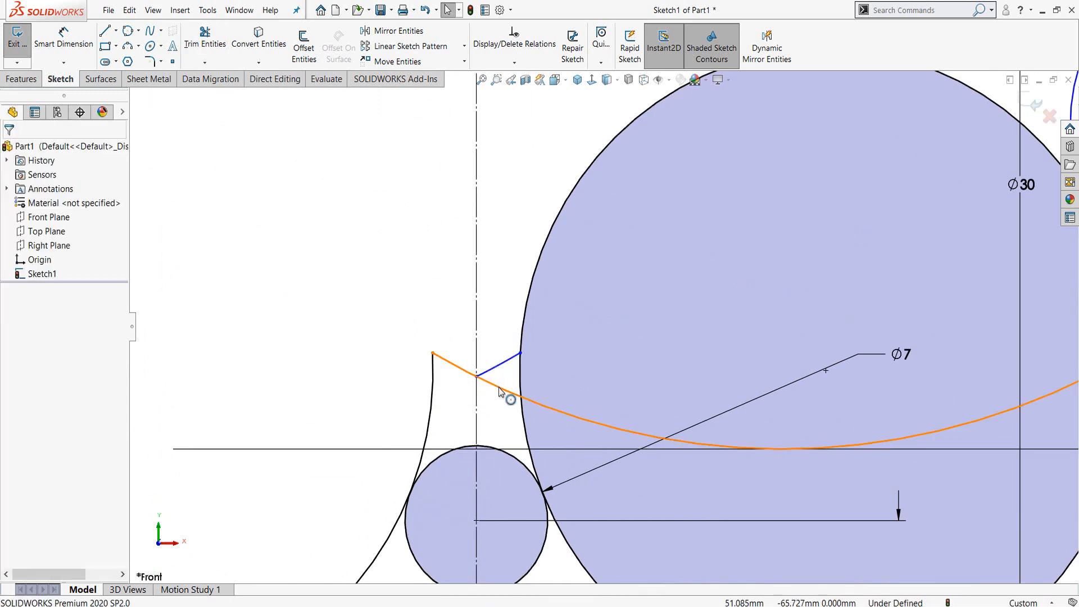
{"action": "left_click", "coordinate": [205, 39]}
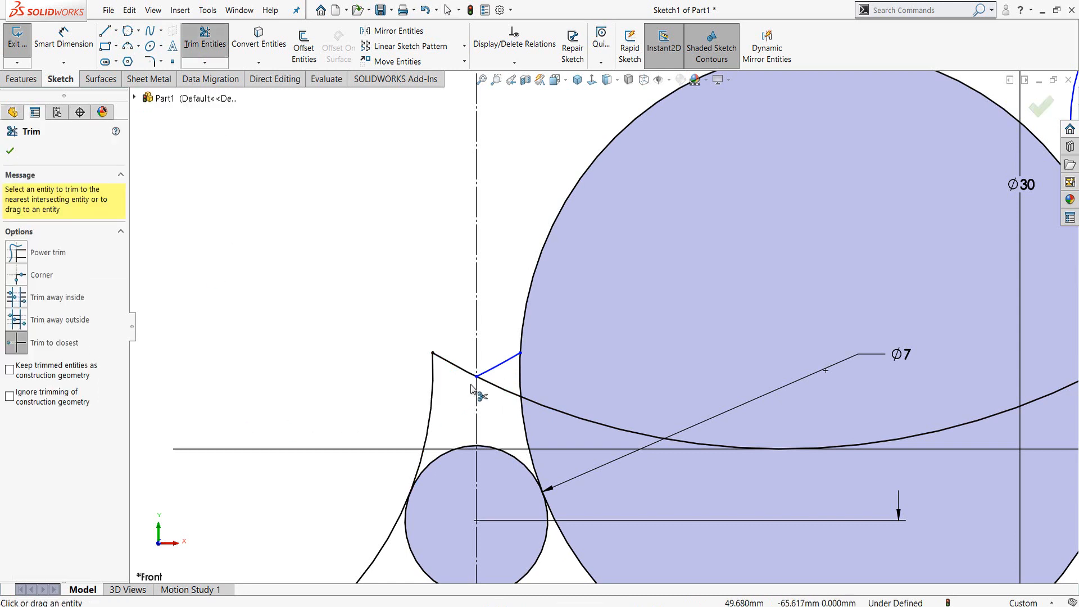
{"action": "left_click", "coordinate": [494, 388]}
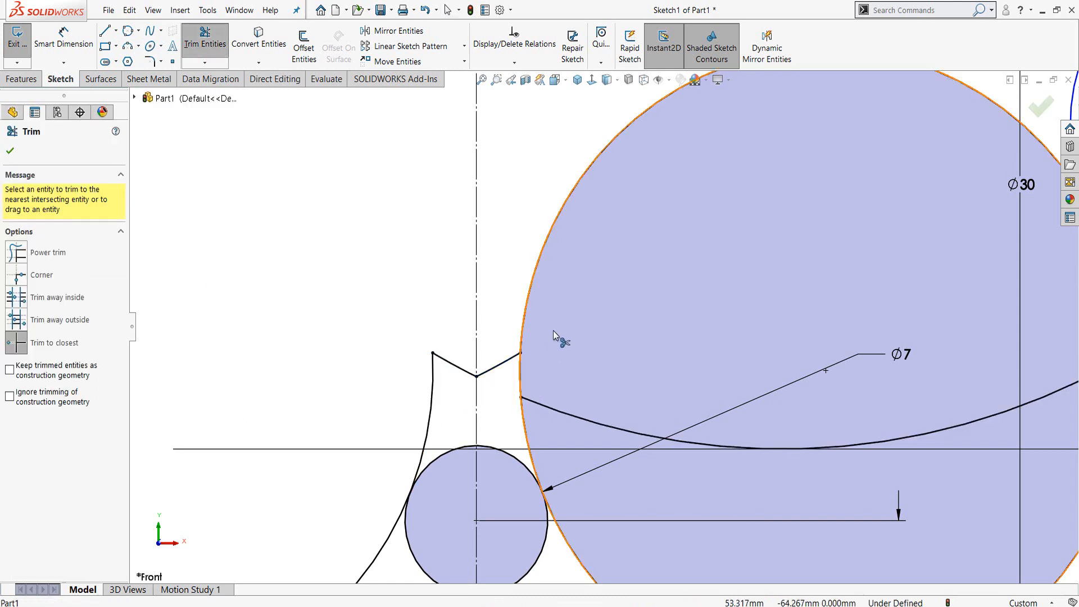
- Trim the upper arcs of the right 30 mm and 17 mm circles and the adjoining 50 mm circle remnant
{"action": "scroll", "coordinate": [618, 343], "scroll_direction": "up", "scroll_amount": 3}
{"action": "left_click", "coordinate": [575, 245]}
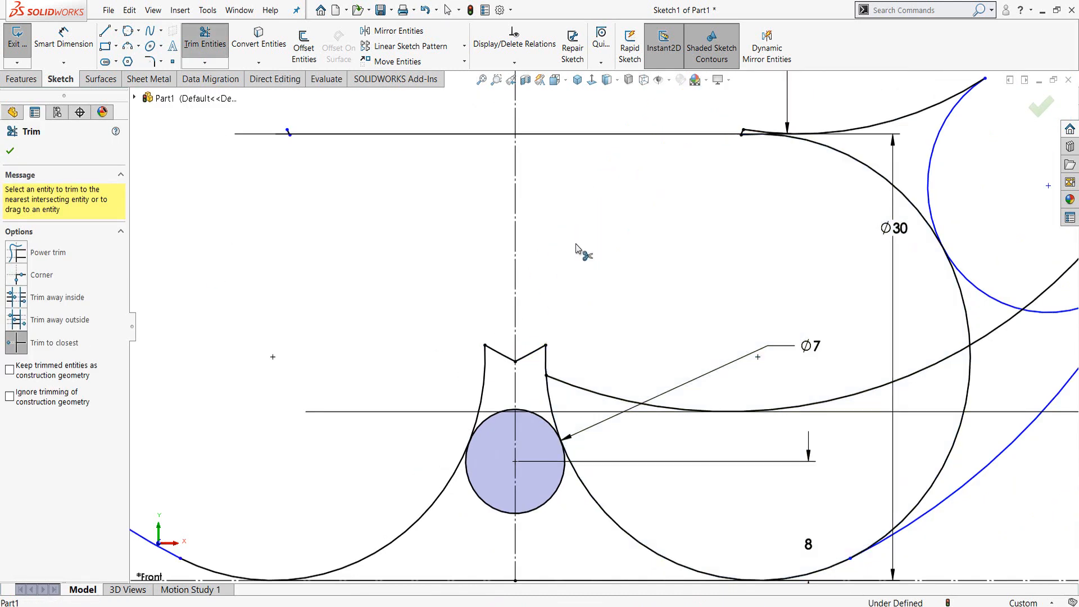
{"action": "scroll", "coordinate": [624, 403], "scroll_direction": "up", "scroll_amount": 1}
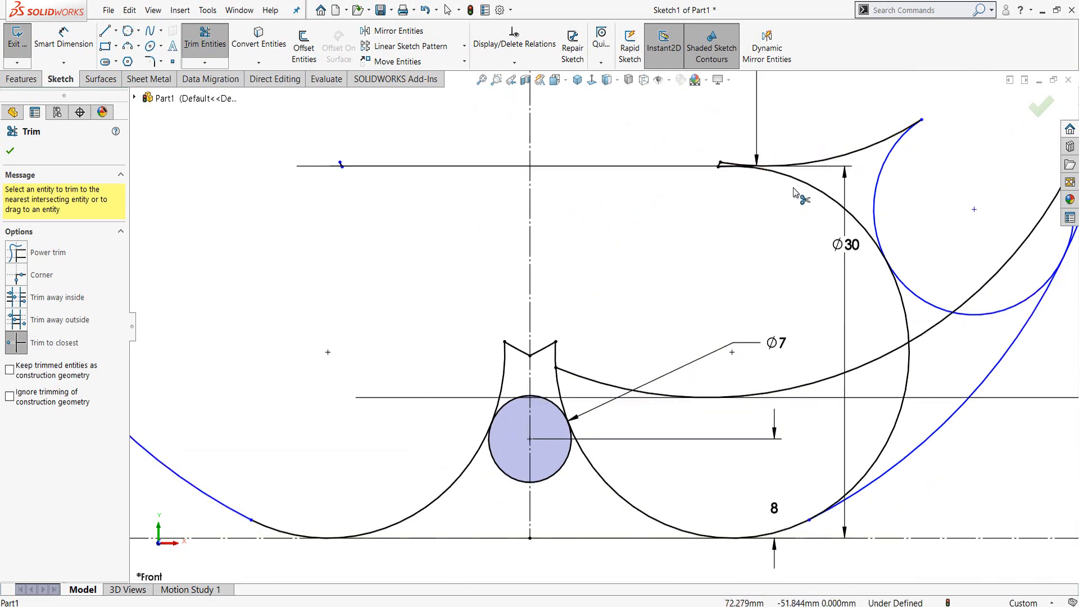
{"action": "left_click", "coordinate": [812, 187]}
{"action": "left_click", "coordinate": [832, 158]}
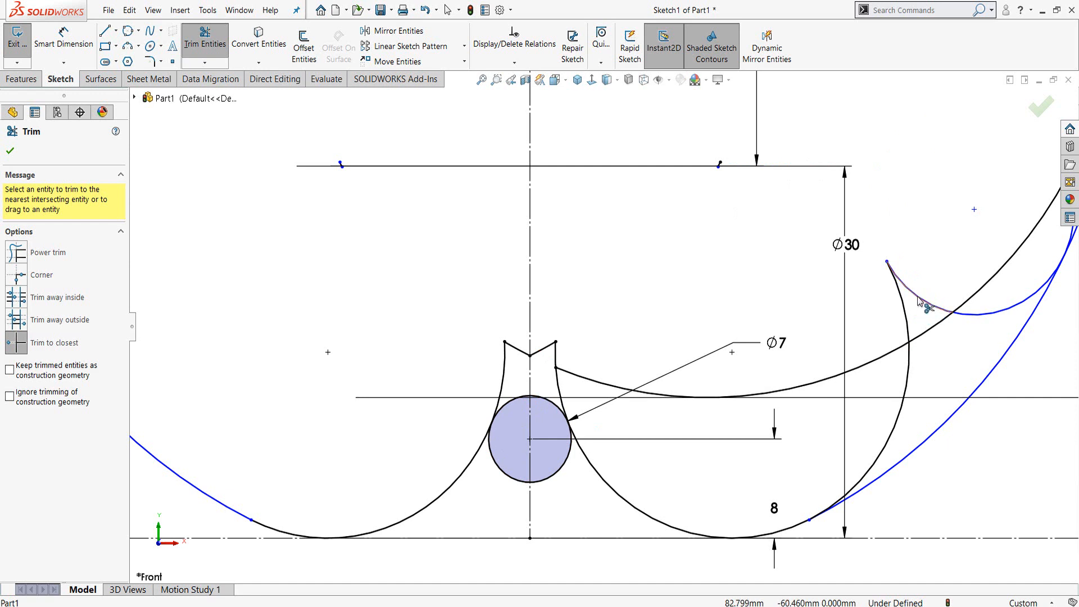
- Trim the right 17 mm circle's remnants, the right 30 mm circle's outer side and the lower 70 mm arc inside the outline
{"action": "left_click", "coordinate": [918, 301]}
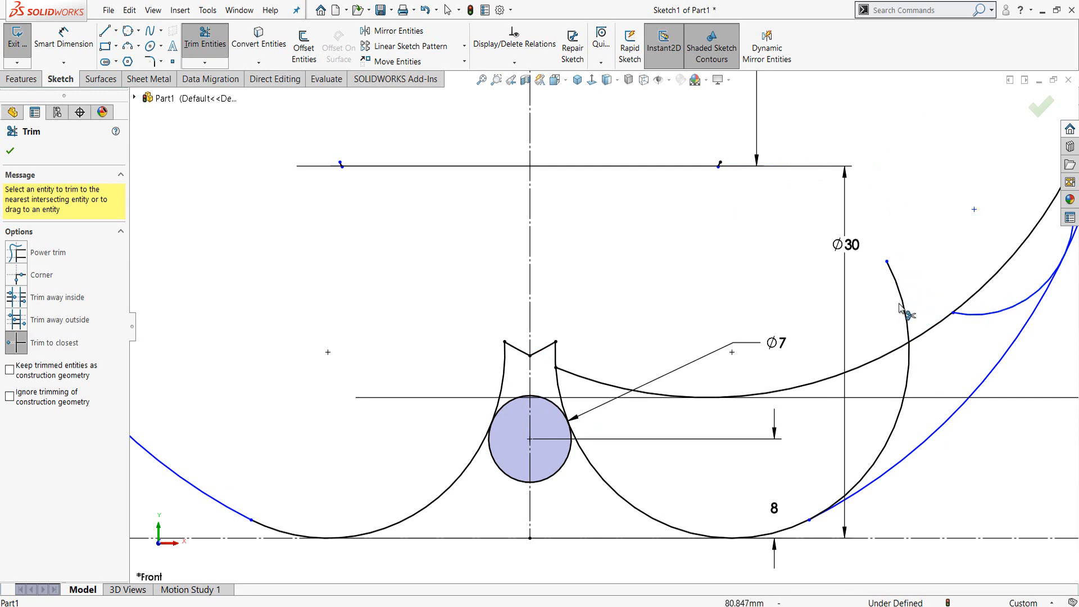
{"action": "left_click", "coordinate": [970, 316]}
{"action": "left_click", "coordinate": [975, 290]}
{"action": "scroll", "coordinate": [969, 304], "scroll_direction": "up", "scroll_amount": 2}
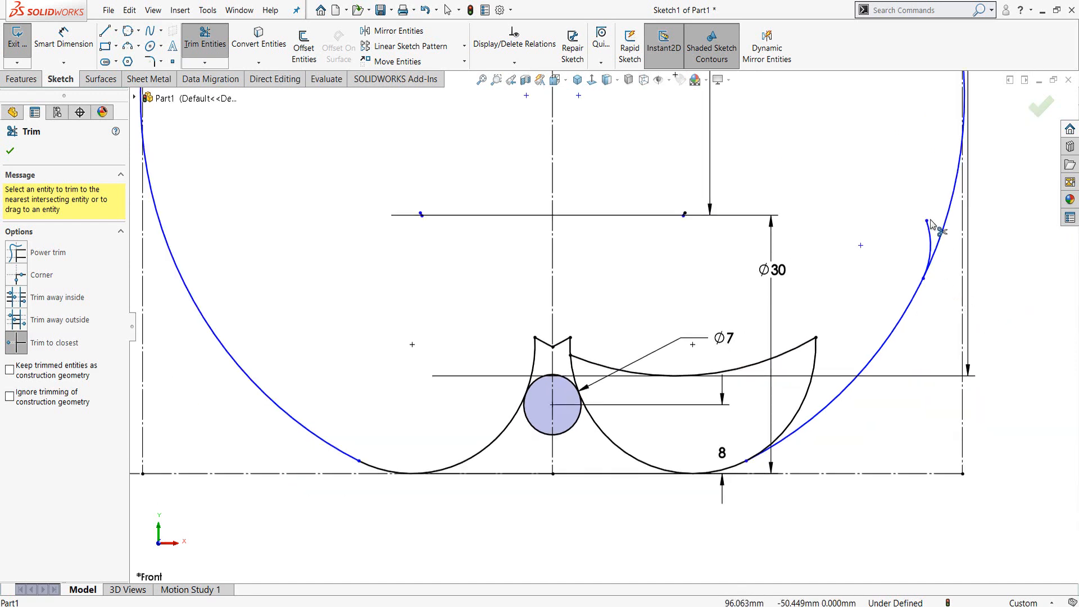
{"action": "left_click", "coordinate": [818, 360]}
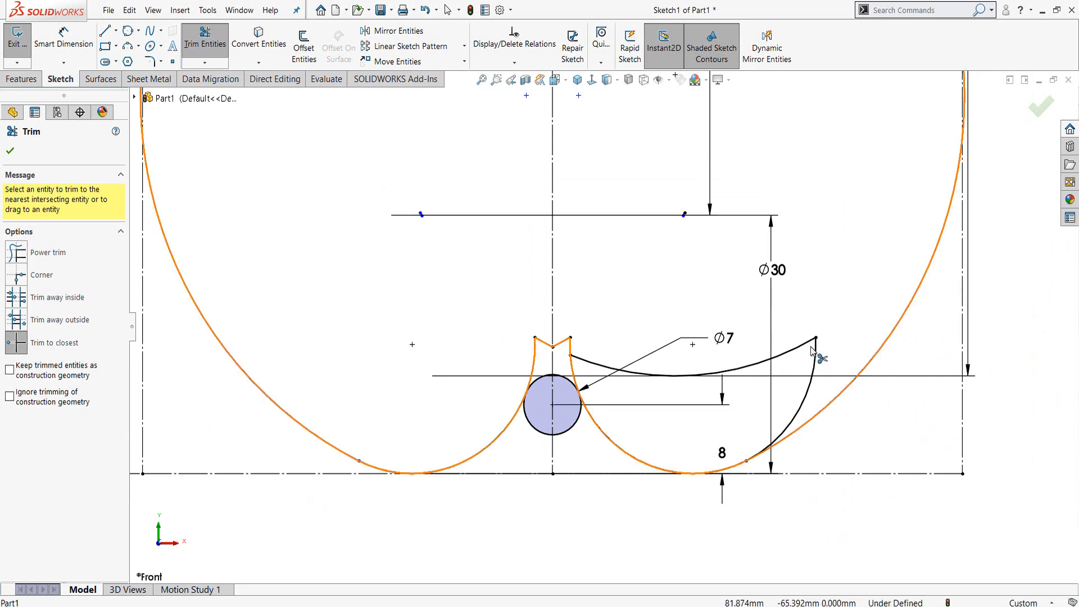
{"action": "left_click", "coordinate": [686, 377]}
{"action": "scroll", "coordinate": [613, 388], "scroll_direction": "up", "scroll_amount": 1}
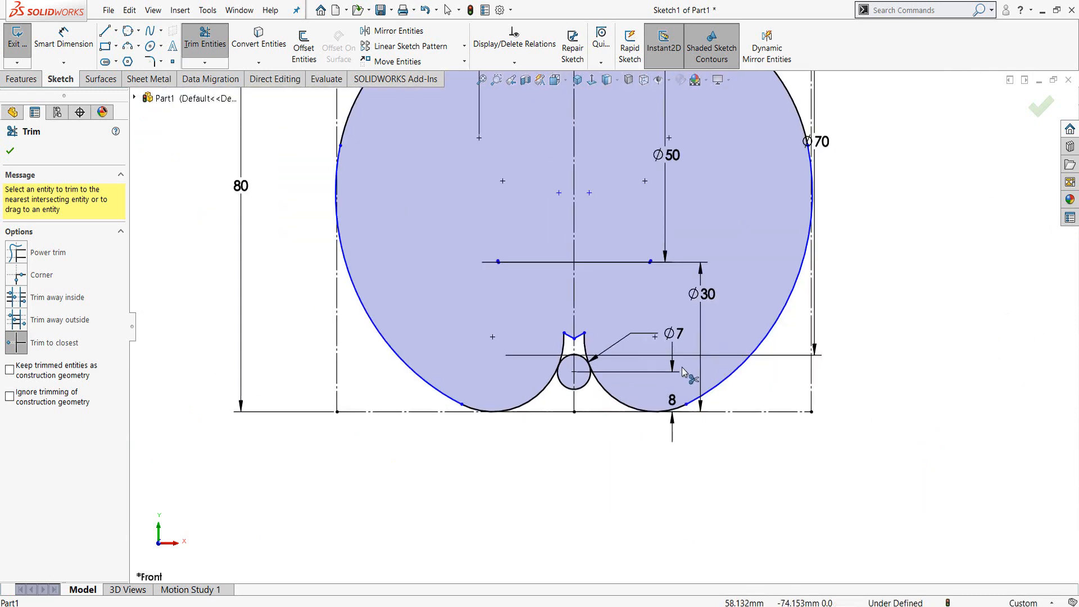
- Trim the two tiny stray segments inside the apple outline, one on each side of the centreline
{"action": "scroll", "coordinate": [571, 315], "scroll_direction": "down", "scroll_amount": 8}
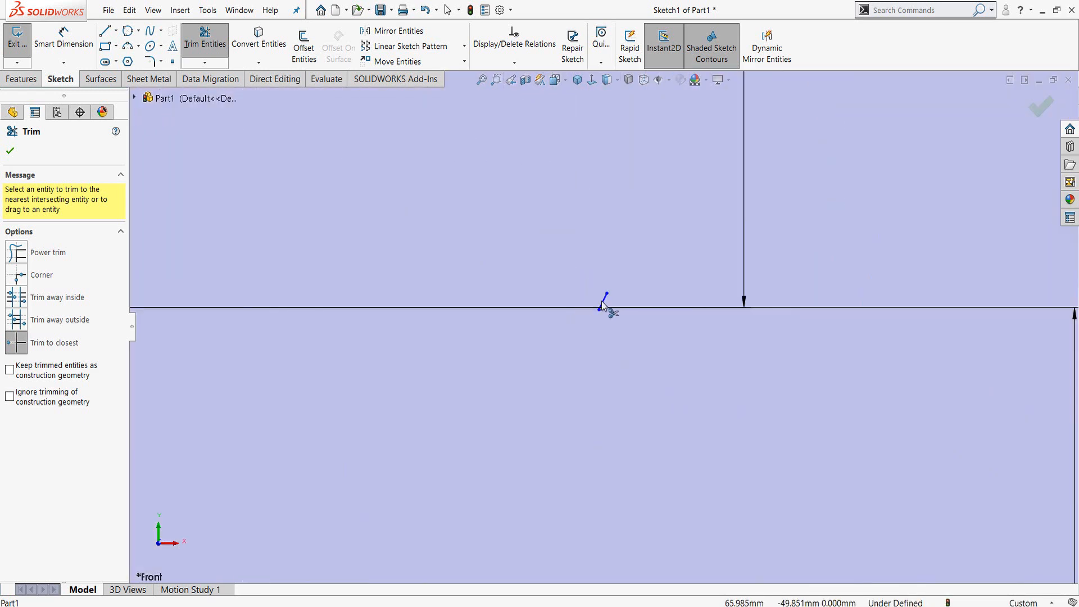
{"action": "scroll", "coordinate": [304, 343], "scroll_direction": "up", "scroll_amount": 3}
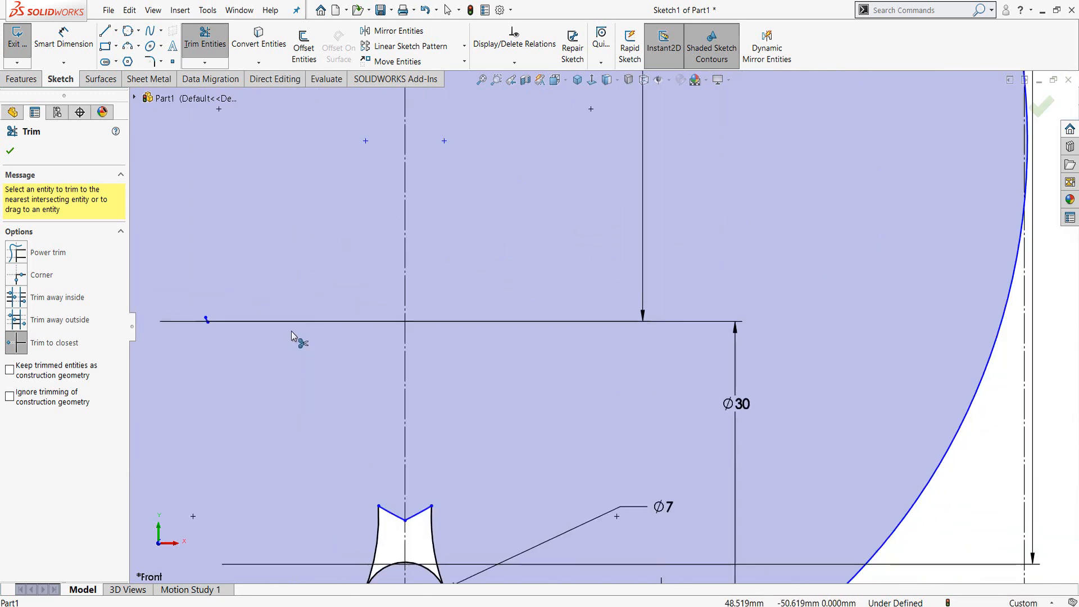
{"action": "scroll", "coordinate": [264, 326], "scroll_direction": "down", "scroll_amount": 5}
{"action": "scroll", "coordinate": [368, 321], "scroll_direction": "down", "scroll_amount": 4}
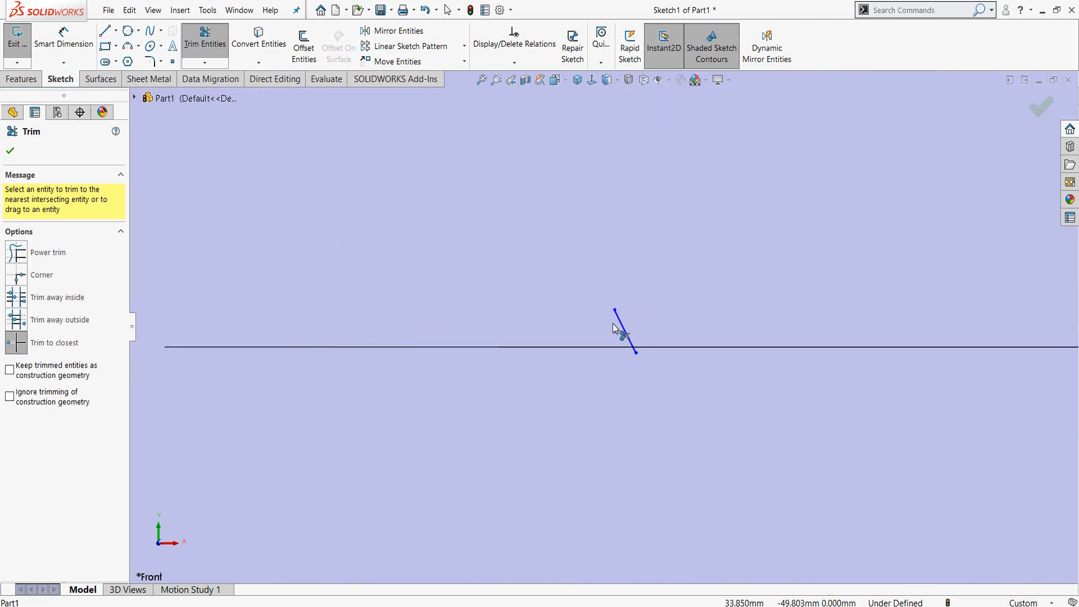
{"action": "left_click", "coordinate": [618, 324]}
{"action": "scroll", "coordinate": [626, 343], "scroll_direction": "up", "scroll_amount": 4}
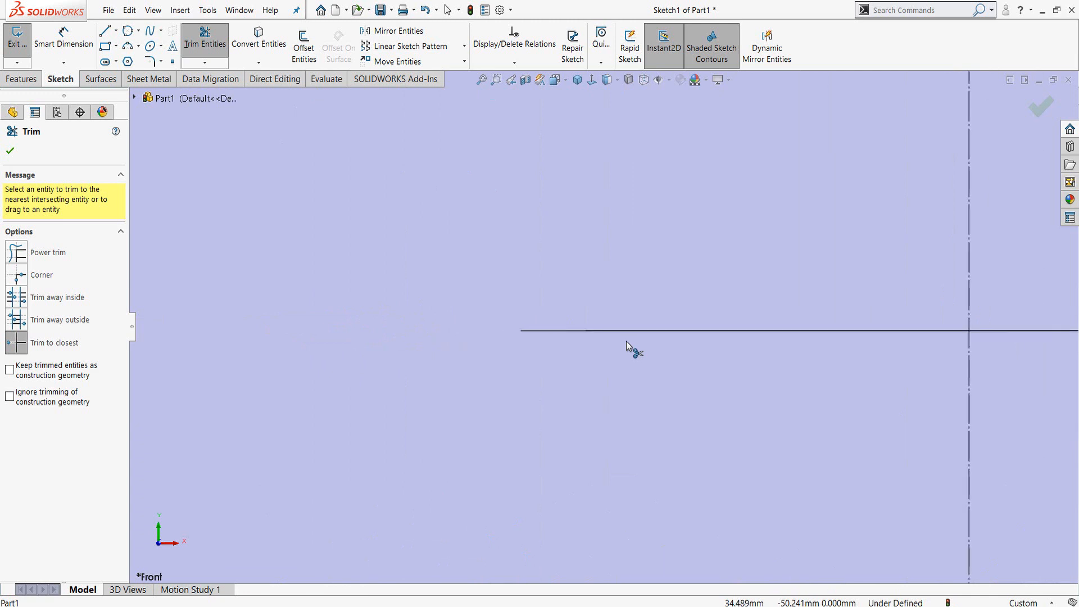
{"action": "scroll", "coordinate": [626, 341], "scroll_direction": "up", "scroll_amount": 6}
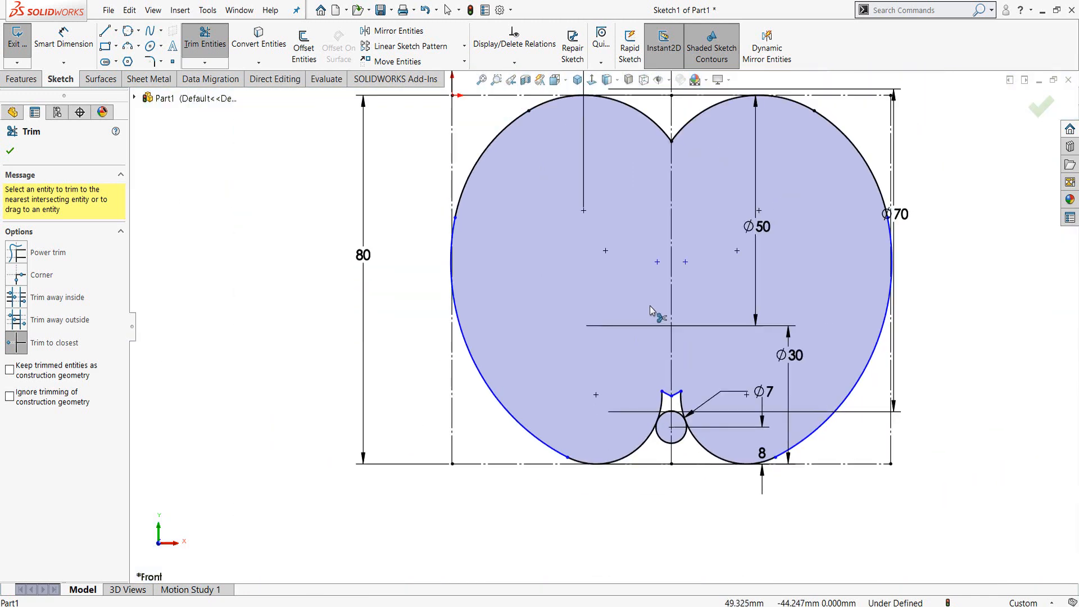
{"action": "scroll", "coordinate": [630, 274], "scroll_direction": "down", "scroll_amount": 2}
{"action": "scroll", "coordinate": [632, 318], "scroll_direction": "down", "scroll_amount": 2}
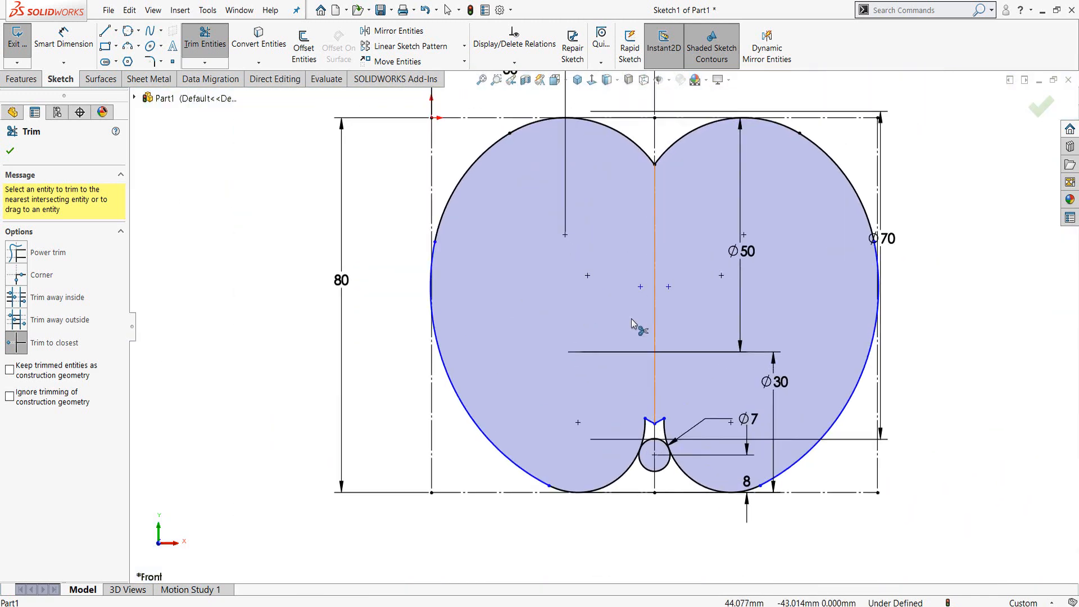
{"action": "key", "text": "Escape"}
- Dimension the lower-left outline arc with a radius of 90 mm
{"action": "left_click", "coordinate": [63, 38]}
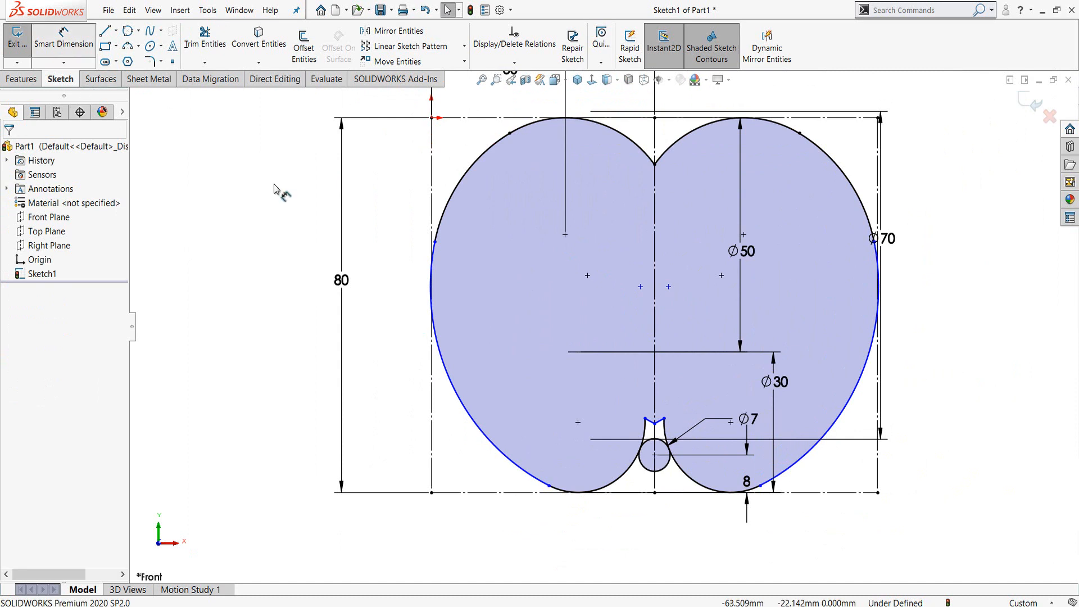
{"action": "left_click", "coordinate": [476, 432]}
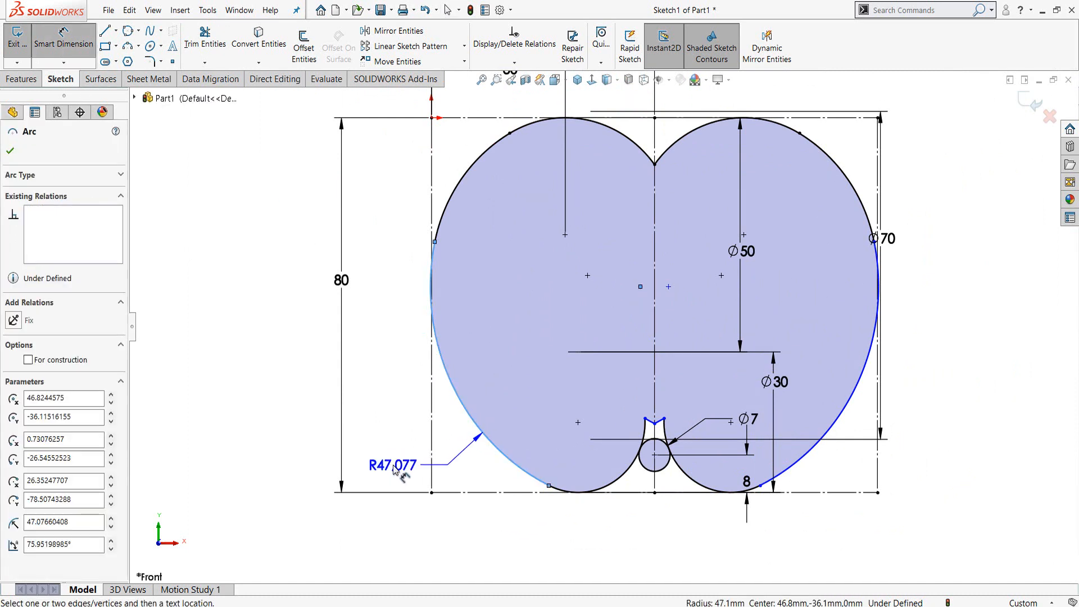
{"action": "left_click", "coordinate": [393, 468]}
{"action": "type", "text": "90"}
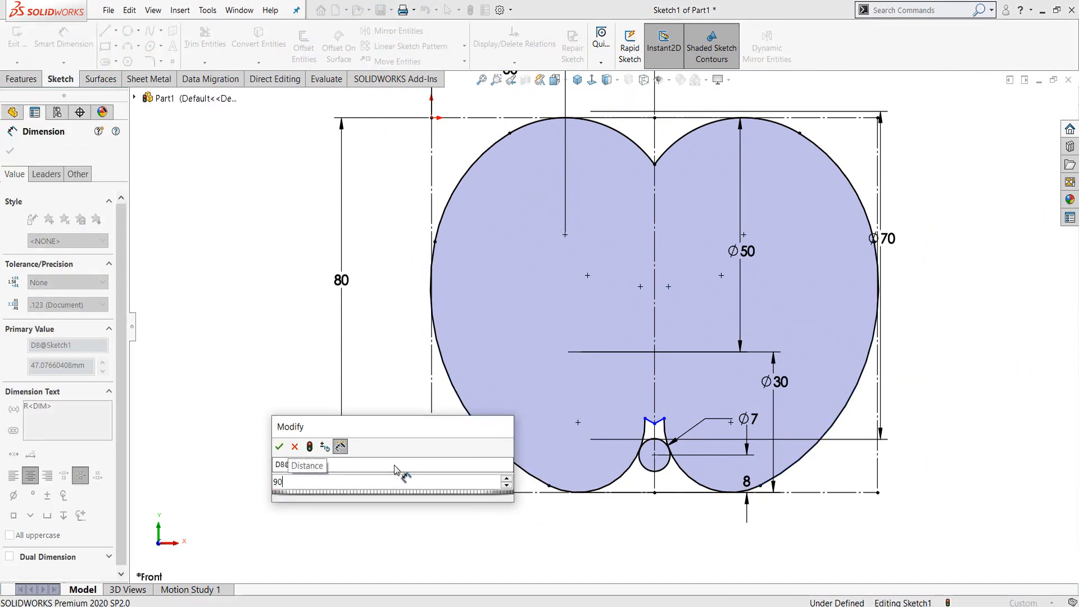
{"action": "key", "text": "Return"}
{"action": "scroll", "coordinate": [494, 291], "scroll_direction": "up", "scroll_amount": 2}
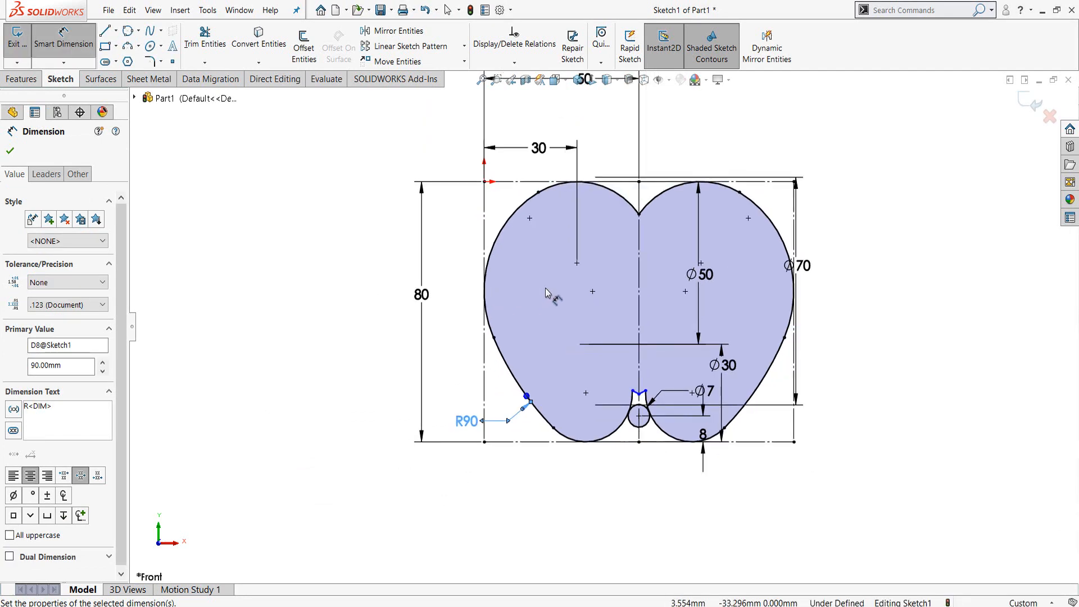
{"action": "scroll", "coordinate": [664, 391], "scroll_direction": "down", "scroll_amount": 2}
{"action": "key", "text": "Escape"}
- Dimension the V-notch vertex 14 mm above the midpoint of the bottom construction line
{"action": "scroll", "coordinate": [642, 333], "scroll_direction": "down", "scroll_amount": 5}
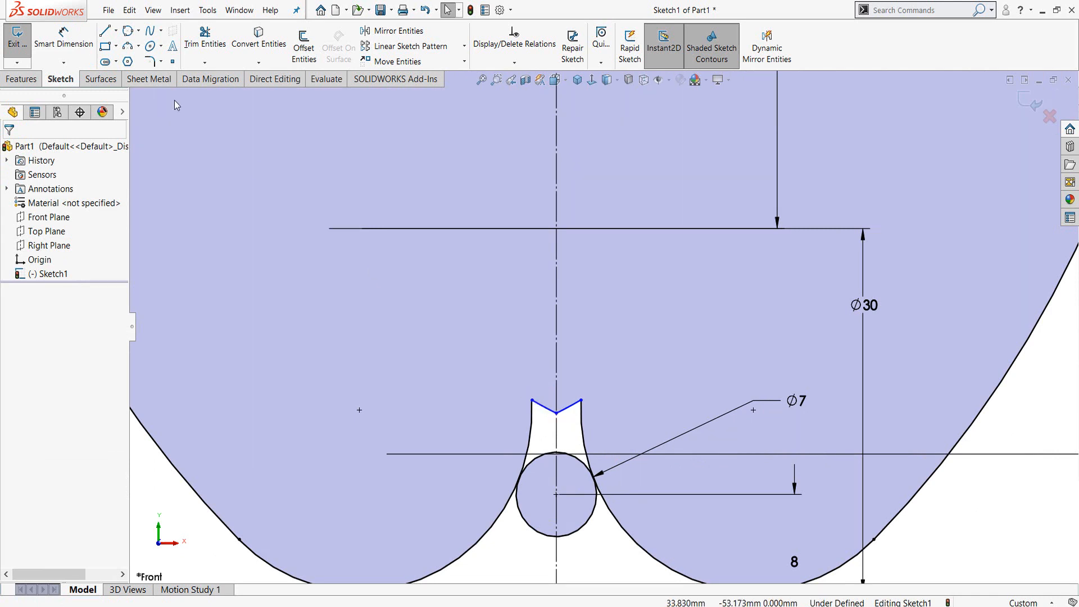
{"action": "left_click", "coordinate": [78, 42]}
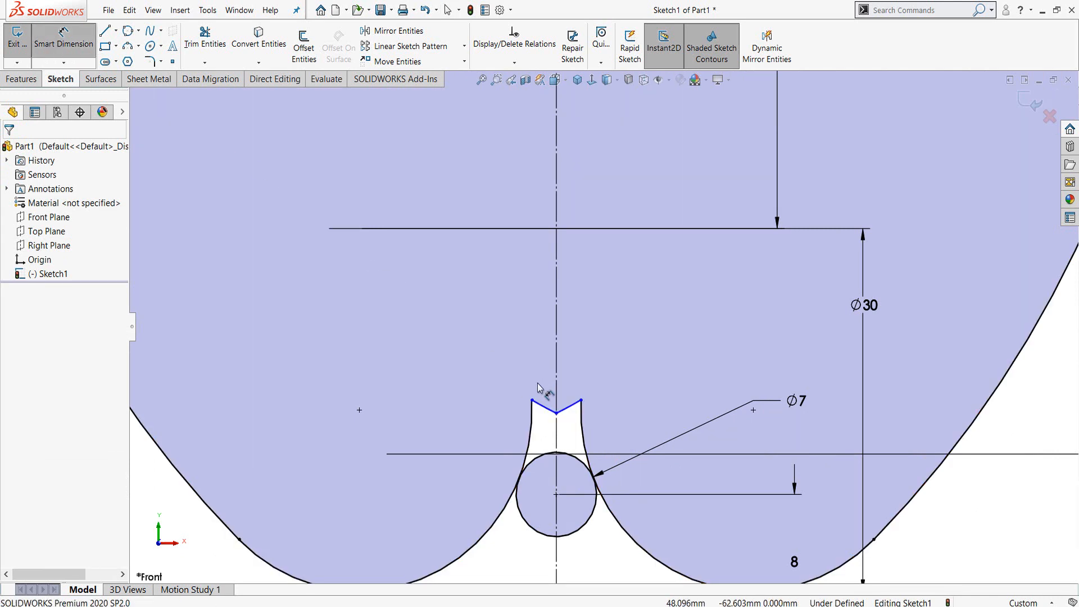
{"action": "left_click", "coordinate": [557, 413]}
{"action": "scroll", "coordinate": [566, 465], "scroll_direction": "up", "scroll_amount": 2}
{"action": "left_click", "coordinate": [570, 511]}
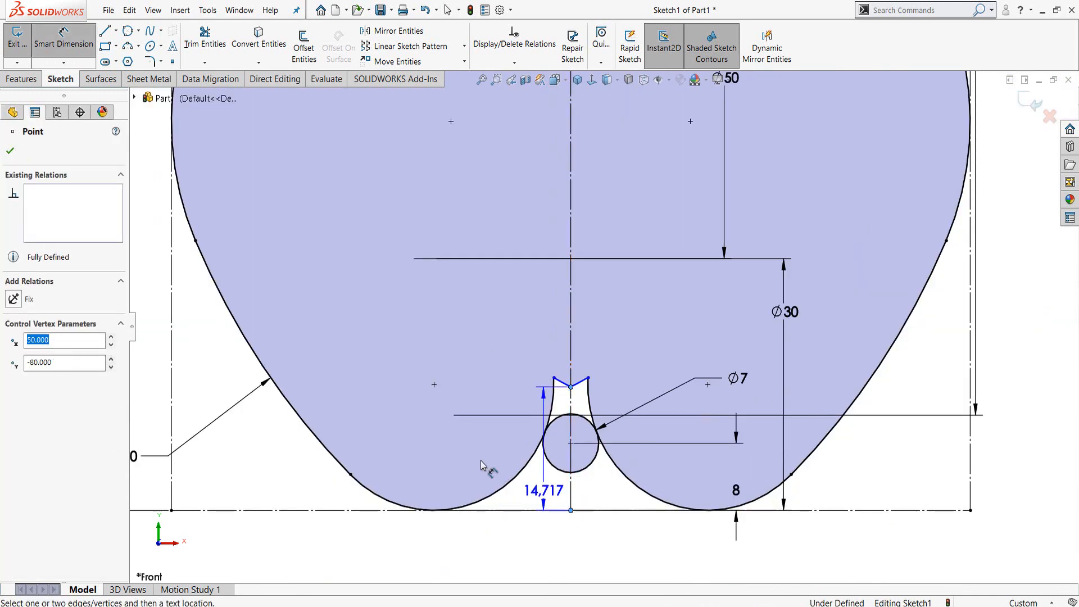
{"action": "left_click", "coordinate": [438, 445]}
{"action": "type", "text": "14"}
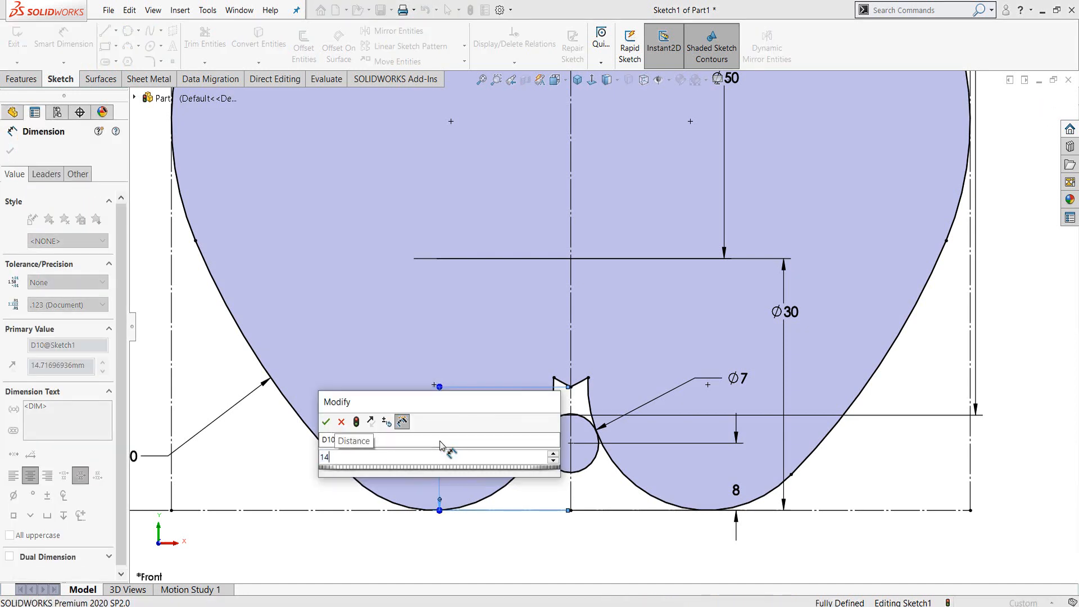
{"action": "key", "text": "Return"}
{"action": "key", "text": "Escape"}
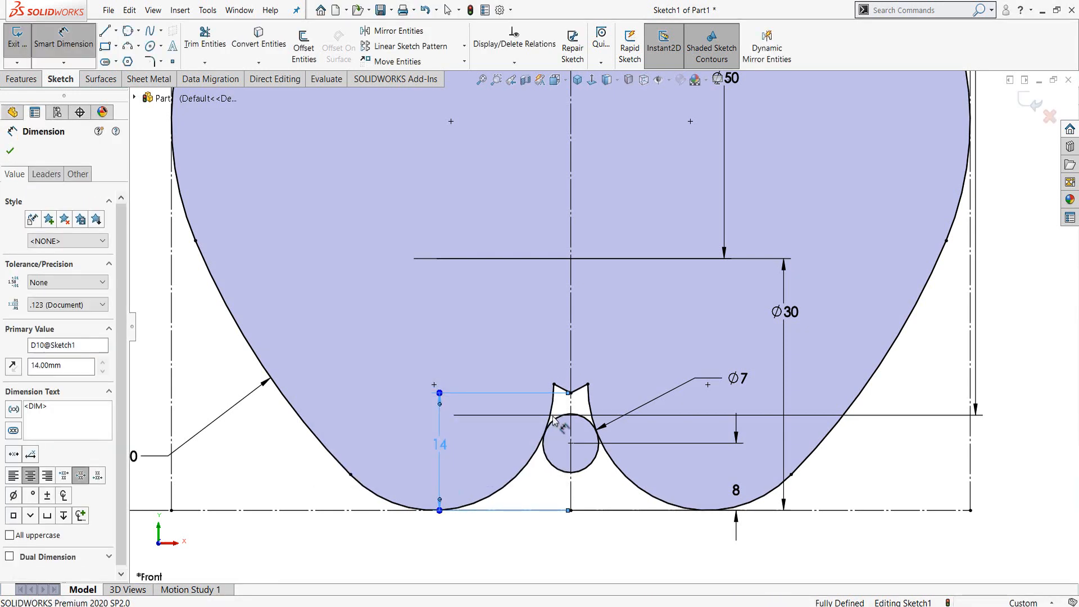
- Sketch a perimeter circle tangent to both upper lobes of the apple outline, centred above the notch, with a radius of about 13.2 mm
{"action": "scroll", "coordinate": [557, 506], "scroll_direction": "up", "scroll_amount": 5}
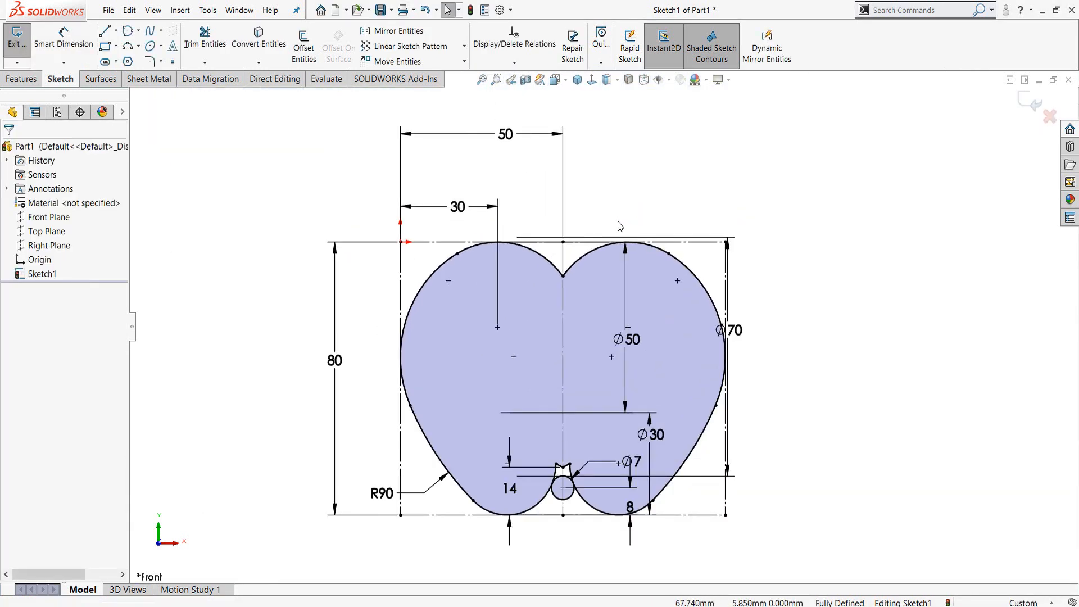
{"action": "left_click", "coordinate": [129, 31]}
{"action": "scroll", "coordinate": [479, 204], "scroll_direction": "down", "scroll_amount": 3}
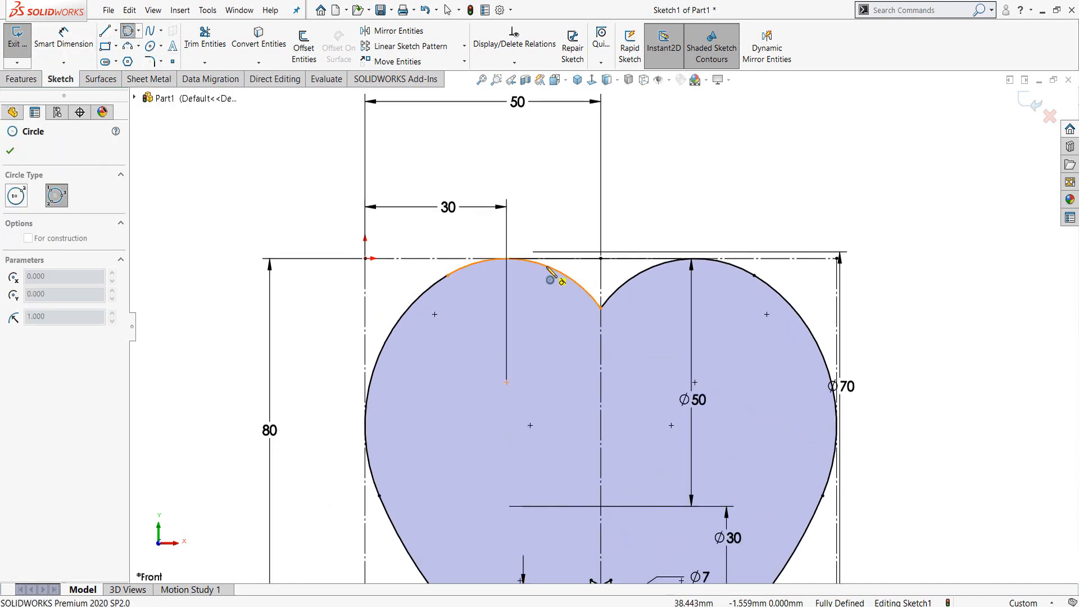
{"action": "left_click", "coordinate": [547, 267]}
{"action": "left_click", "coordinate": [634, 276]}
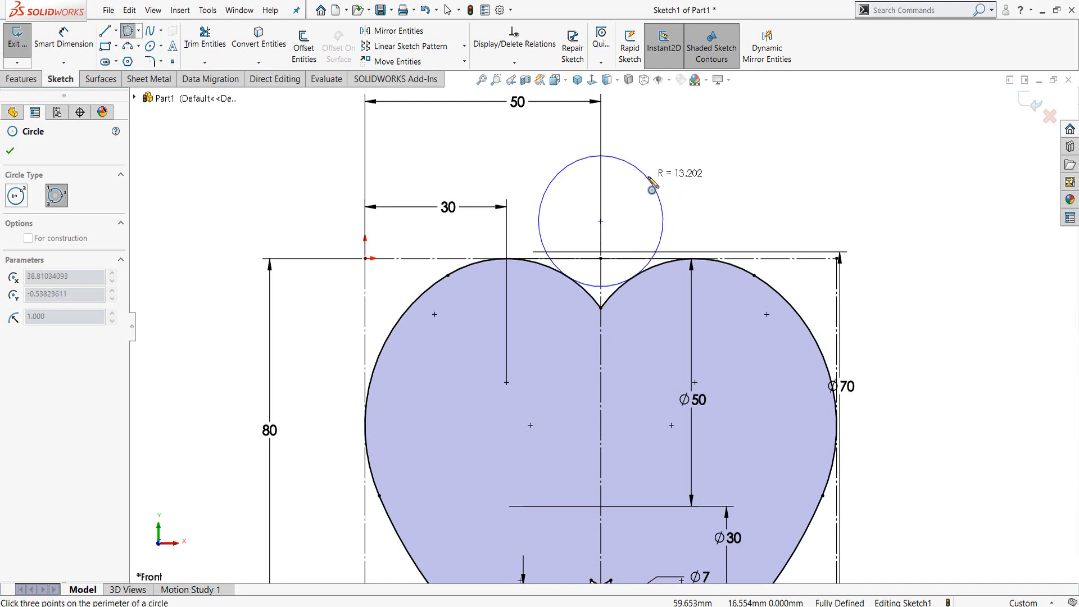
{"action": "left_click", "coordinate": [652, 185]}
- Sketch a second perimeter circle tangent to both lower lobes, centred on the vertical centreline below the apple outline
{"action": "scroll", "coordinate": [604, 337], "scroll_direction": "up", "scroll_amount": 4}
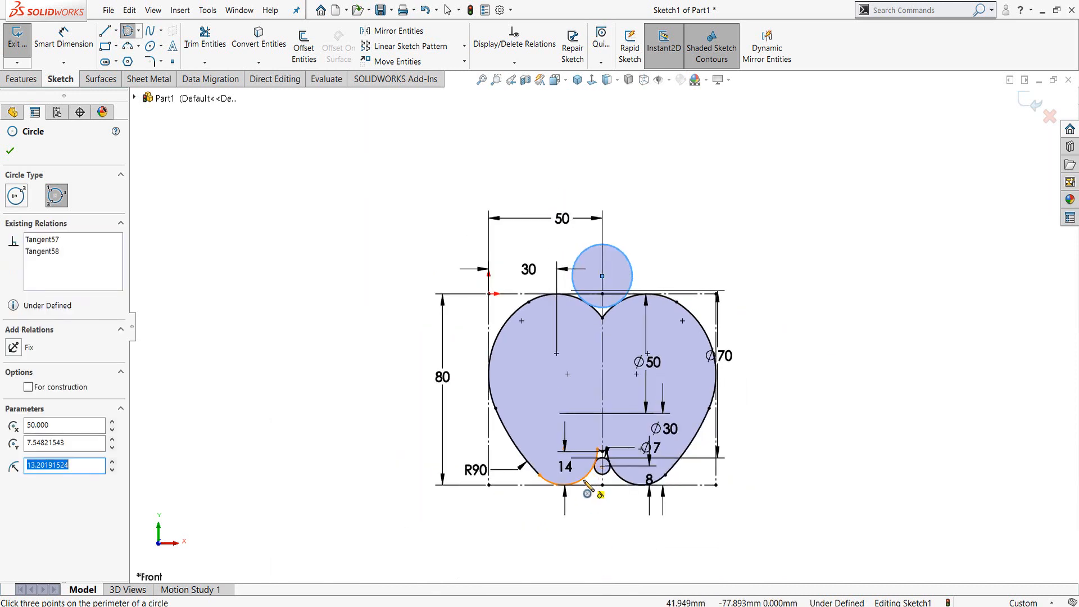
{"action": "left_click", "coordinate": [587, 484]}
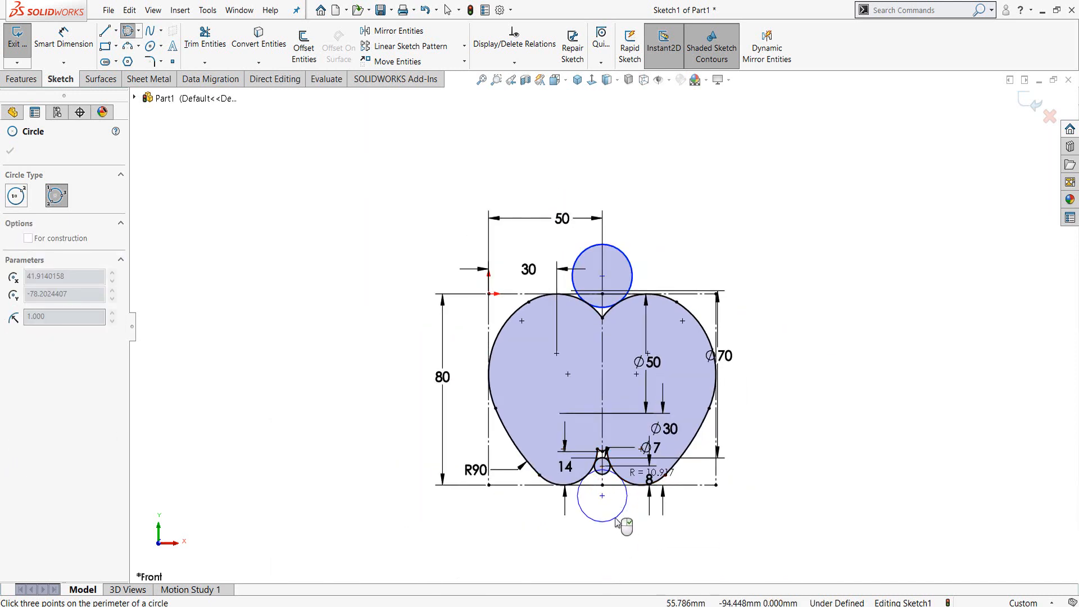
{"action": "left_click", "coordinate": [632, 511]}
{"action": "key", "text": "Escape"}
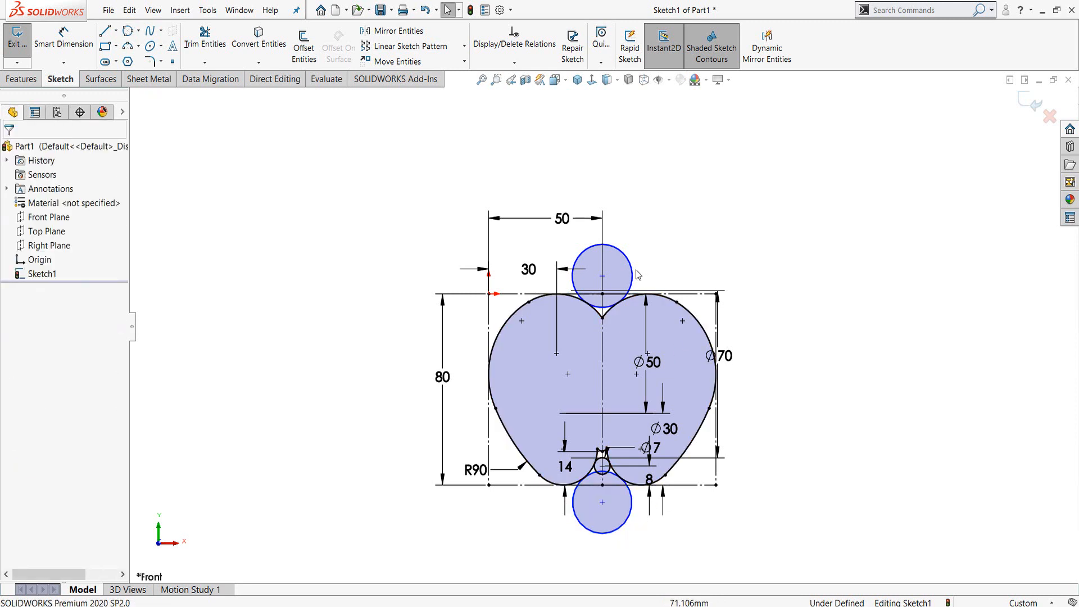
- Make the circle above the outline and the circle below it equal in size
{"action": "left_click", "coordinate": [632, 276]}
{"action": "left_click", "coordinate": [632, 503], "text": "ctrl"}
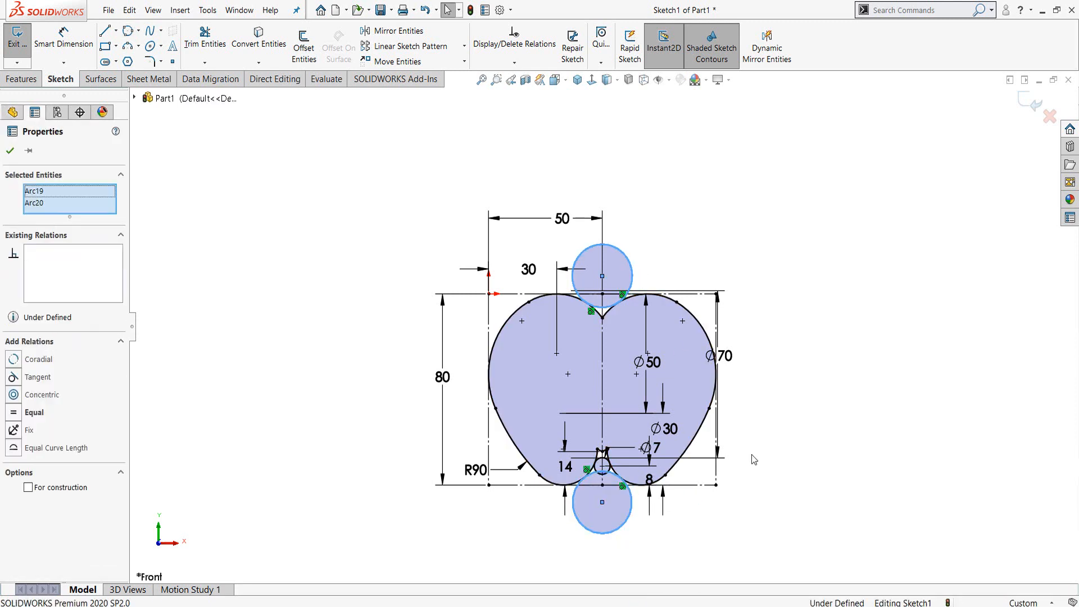
{"action": "left_click", "coordinate": [716, 448]}
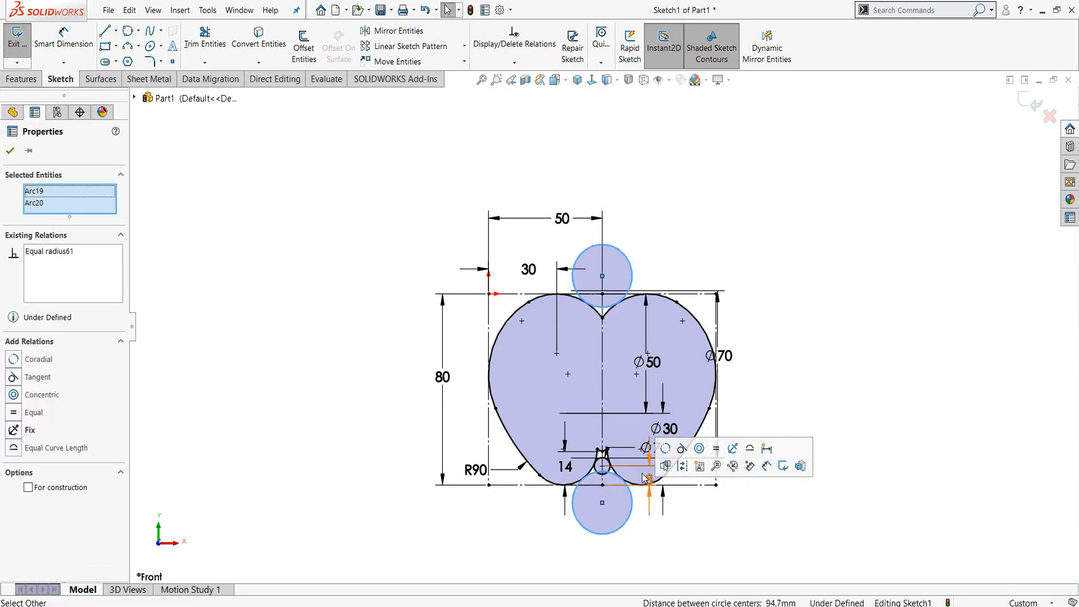
{"action": "left_click", "coordinate": [770, 514]}
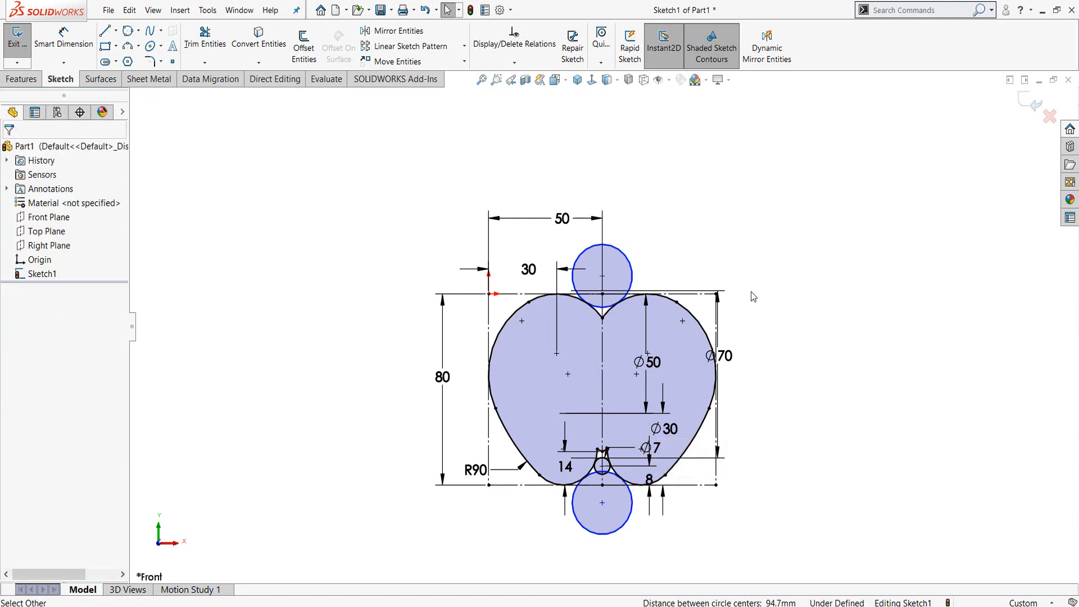
- Dimension the circle above the apple outline with a diameter of 30 mm
{"action": "right_click_drag", "start_coordinate": [754, 297], "coordinate": [743, 219]}
{"action": "left_click", "coordinate": [628, 261]}
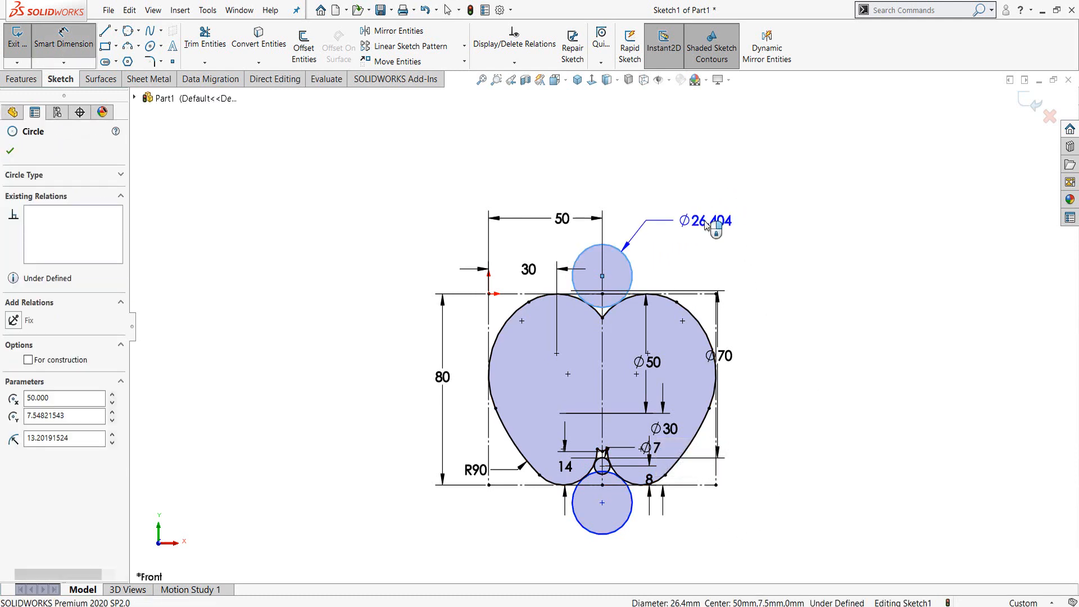
{"action": "left_click", "coordinate": [707, 225]}
{"action": "type", "text": "20"}
{"action": "key", "text": "Return"}
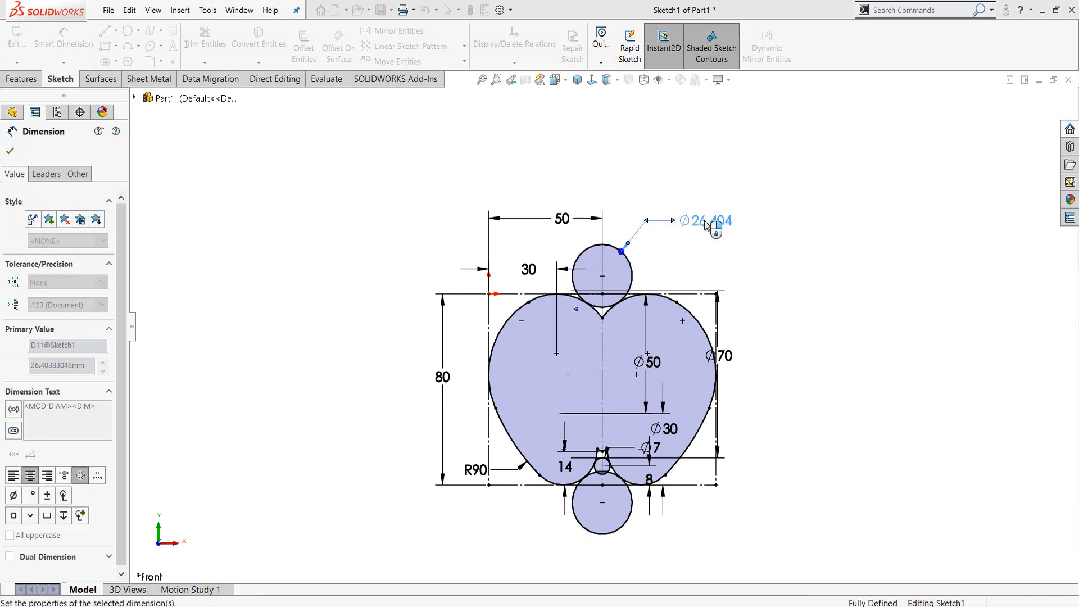
{"action": "key", "text": "Escape"}
- Trim the two pointed notch arcs between the upper lobes and the outer part of the upper 30 mm circle, leaving a smooth valley
{"action": "scroll", "coordinate": [696, 343], "scroll_direction": "down", "scroll_amount": 4}
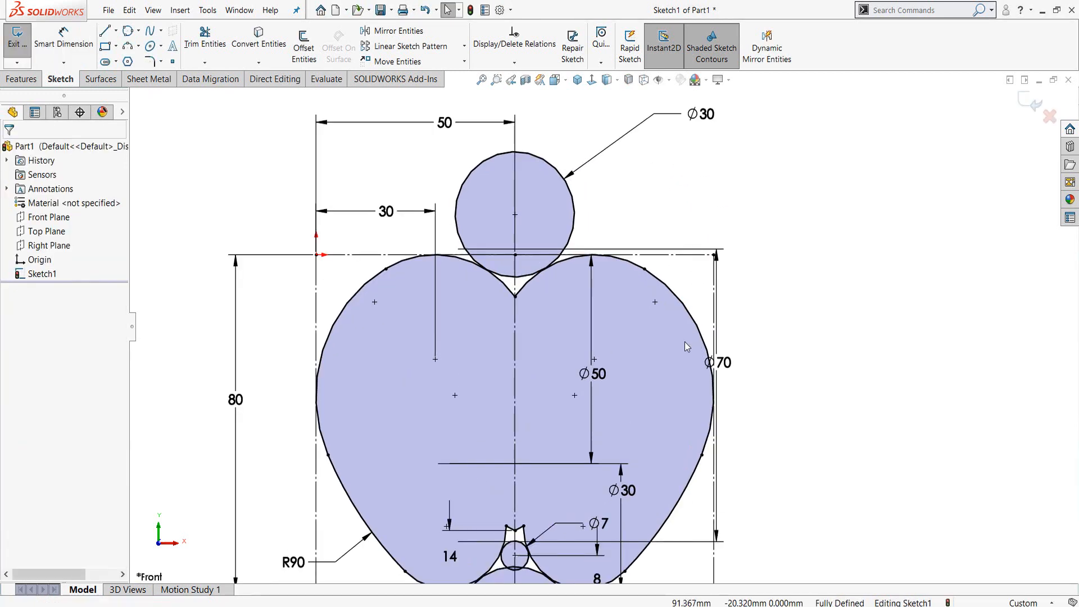
{"action": "left_click", "coordinate": [200, 42]}
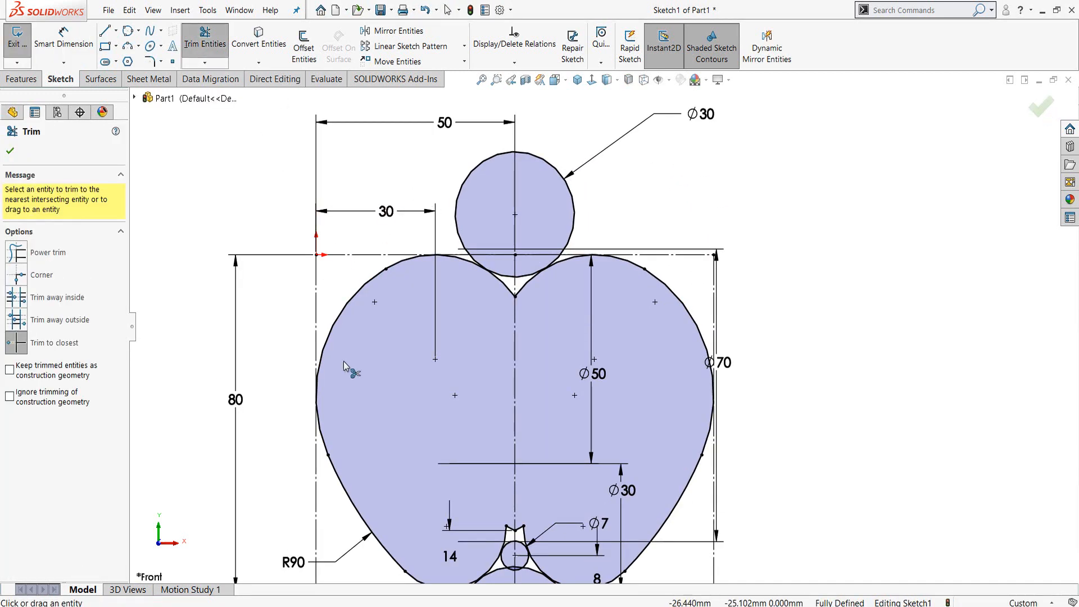
{"action": "scroll", "coordinate": [508, 282], "scroll_direction": "down", "scroll_amount": 4}
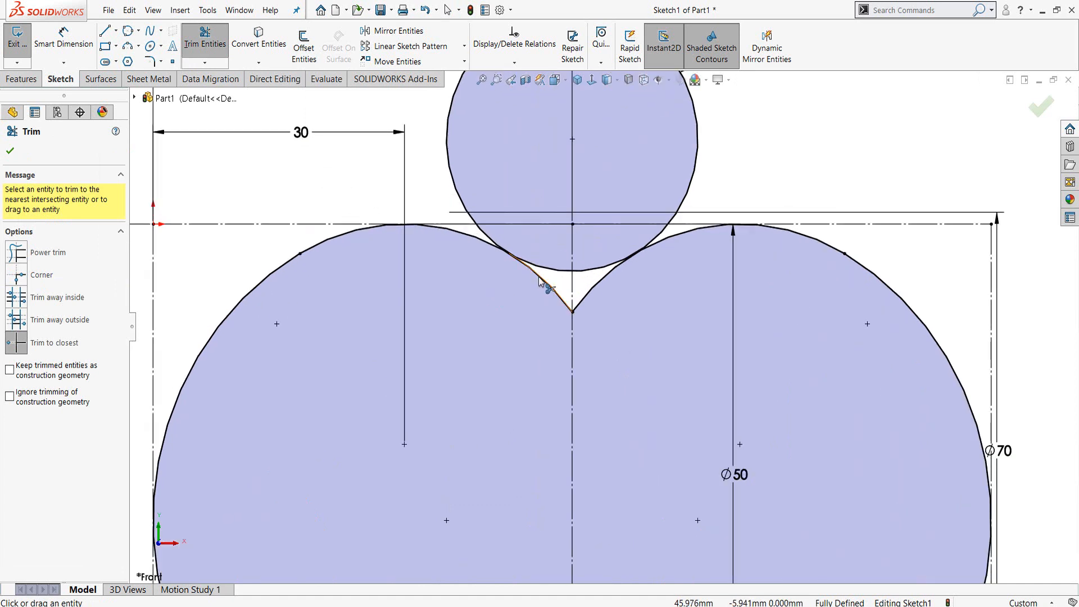
{"action": "left_click", "coordinate": [539, 278]}
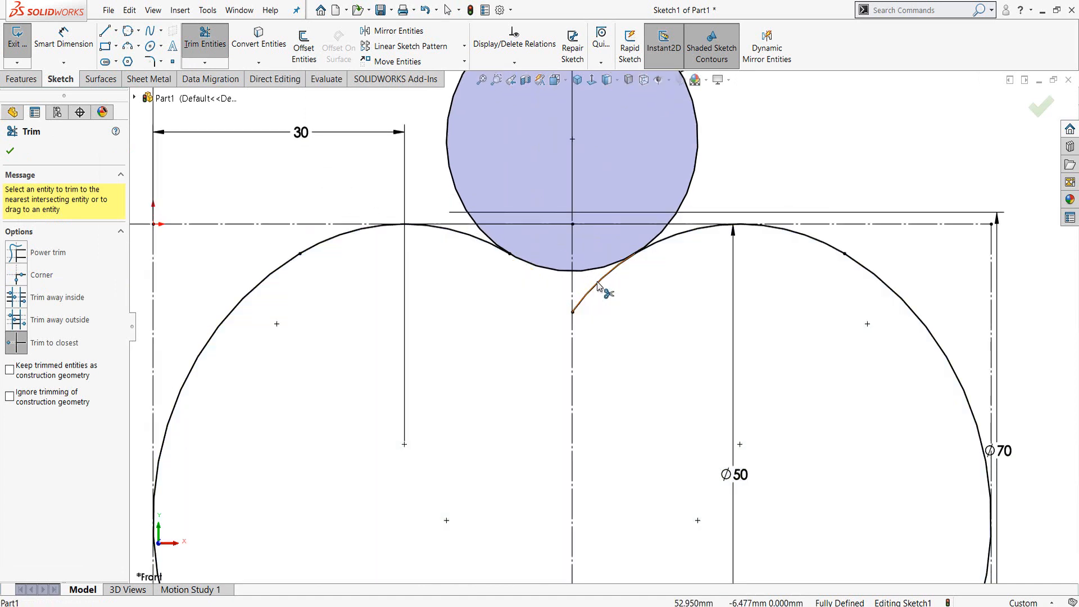
{"action": "left_click", "coordinate": [665, 230]}
{"action": "left_click", "coordinate": [694, 172]}
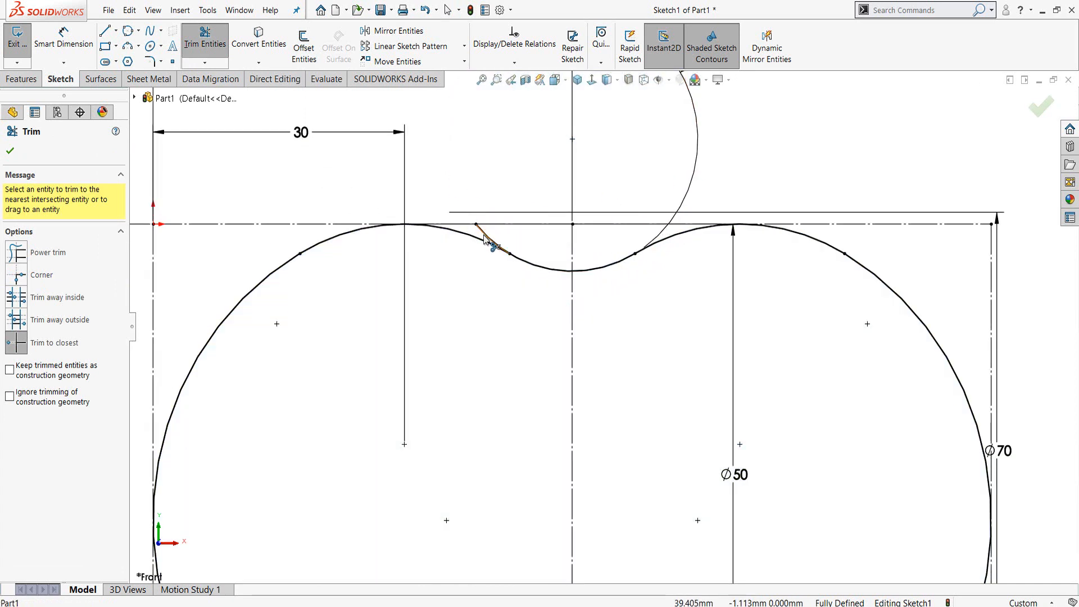
- Trim the lower tangent circle below the bottom construction line and its right stub under the right lobe
{"action": "scroll", "coordinate": [641, 311], "scroll_direction": "up", "scroll_amount": 9}
{"action": "scroll", "coordinate": [624, 494], "scroll_direction": "down", "scroll_amount": 7}
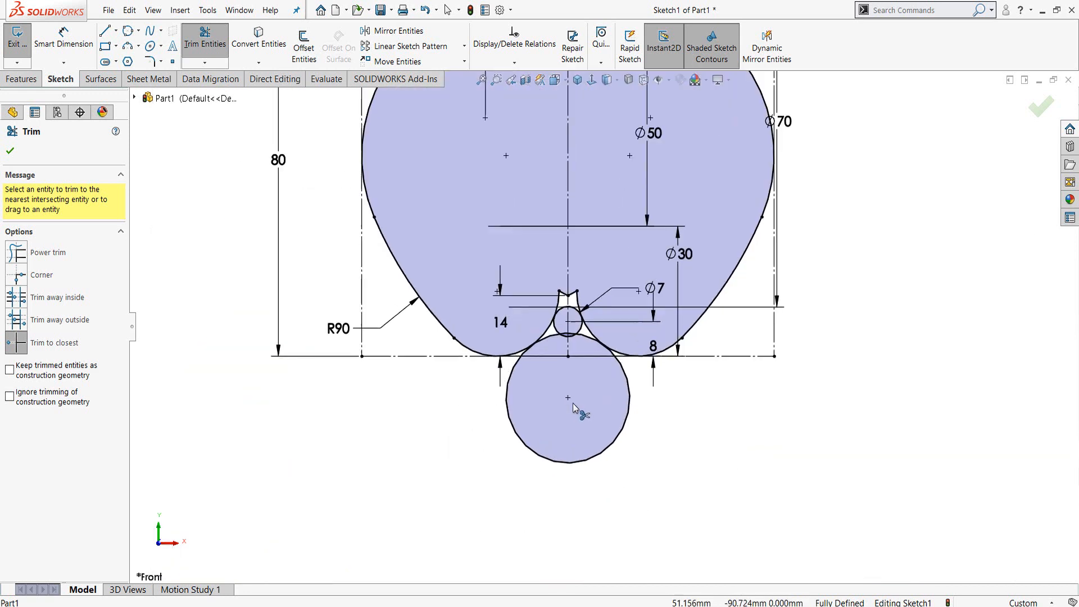
{"action": "left_click", "coordinate": [488, 355]}
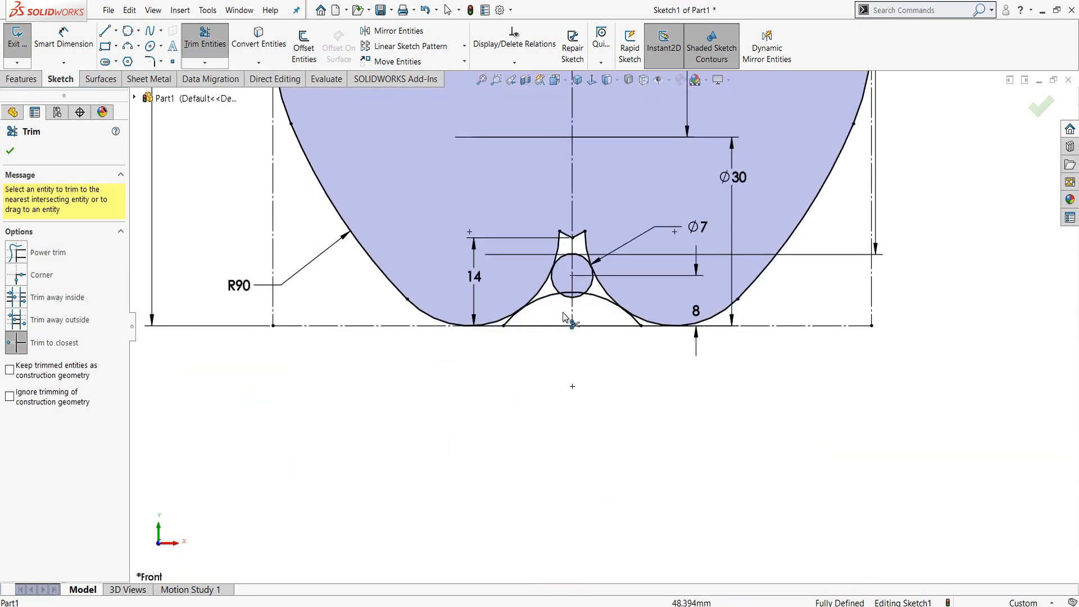
{"action": "left_click", "coordinate": [637, 324]}
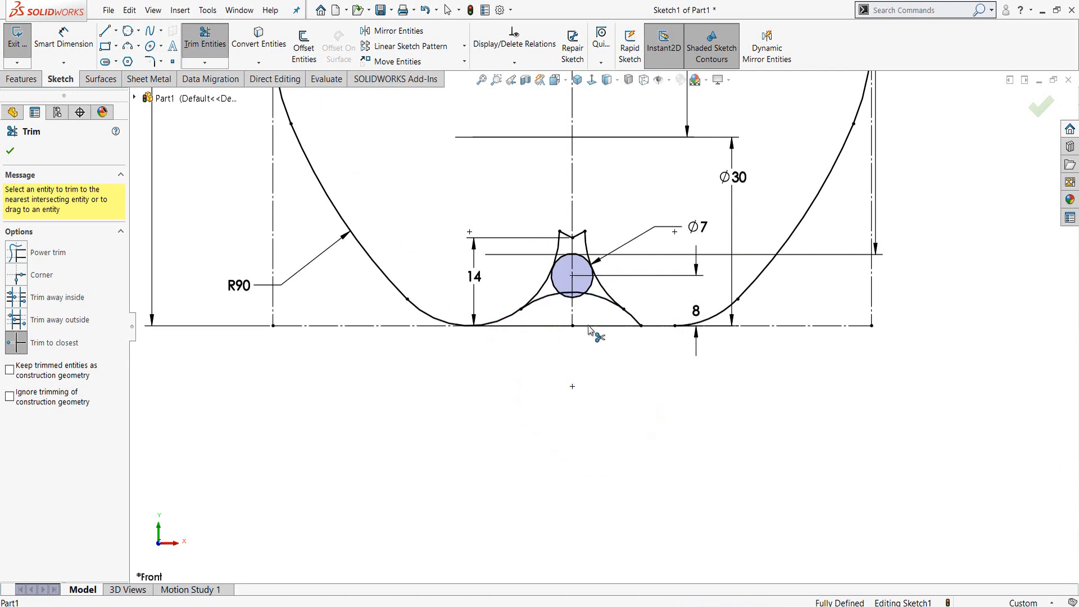
{"action": "key", "text": "Escape"}
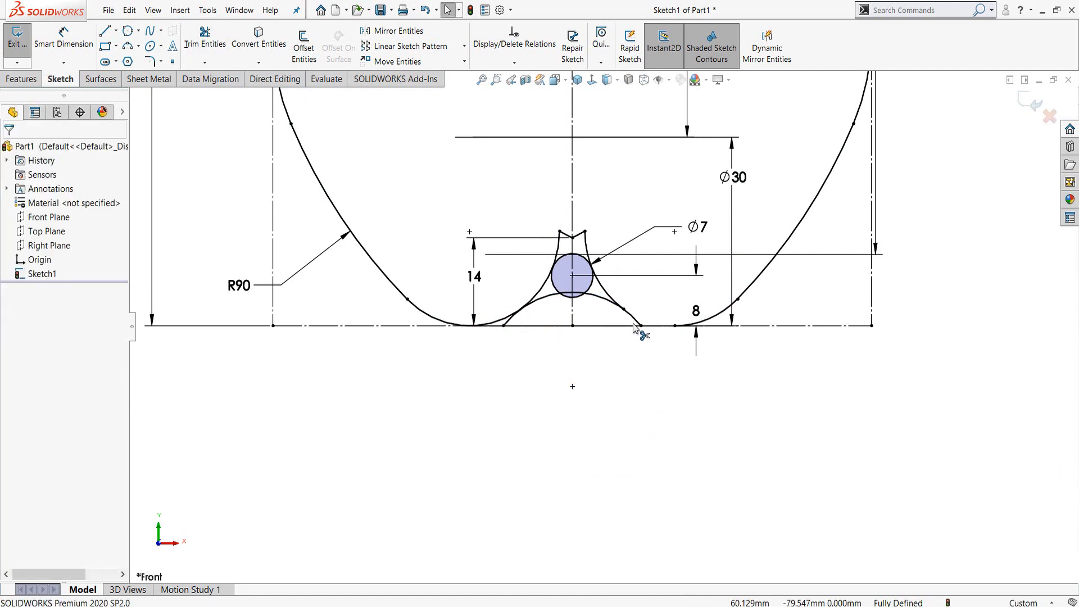
{"action": "left_click", "coordinate": [203, 35]}
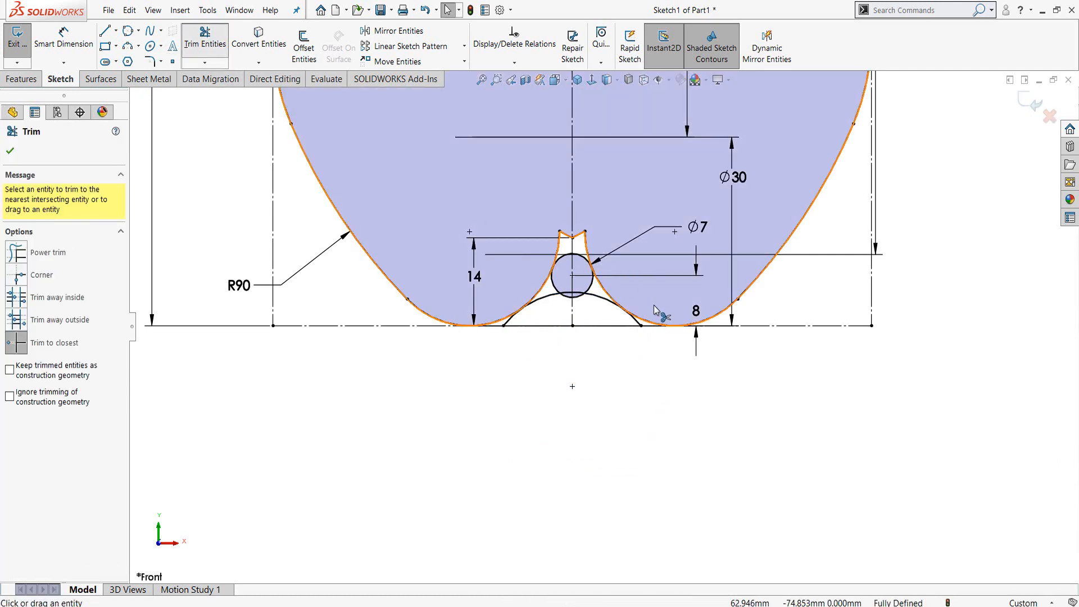
{"action": "scroll", "coordinate": [627, 393], "scroll_direction": "down", "scroll_amount": 6}
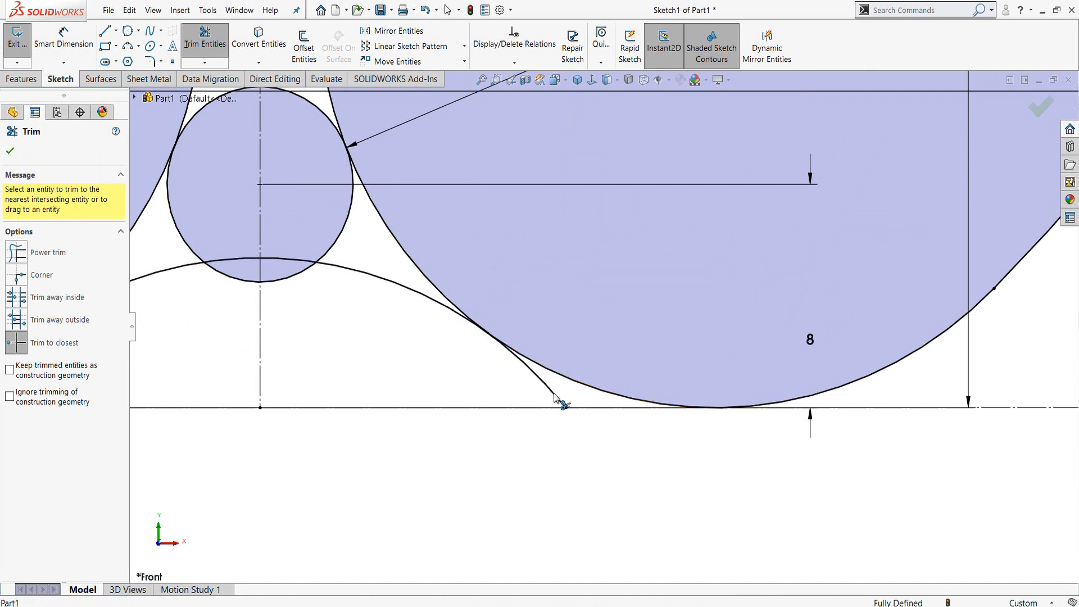
{"action": "left_click", "coordinate": [556, 398]}
{"action": "scroll", "coordinate": [559, 403], "scroll_direction": "up", "scroll_amount": 3}
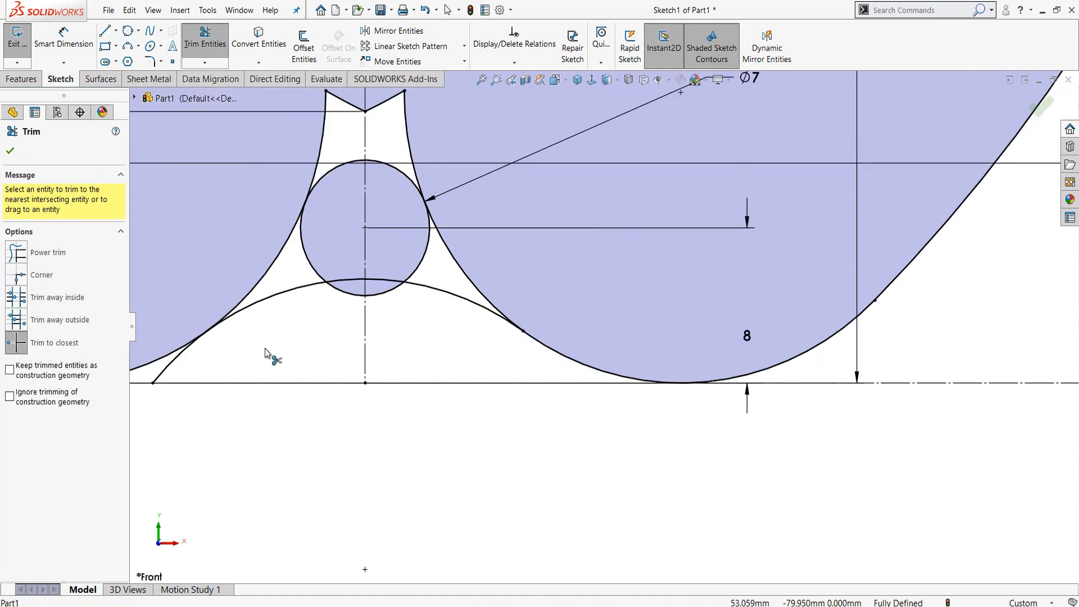
- Trim the lower circle's left stub and the left lobe's inner arc, undoing the cut made in the 7 mm circle
{"action": "left_click", "coordinate": [284, 248]}
{"action": "left_click", "coordinate": [301, 241]}
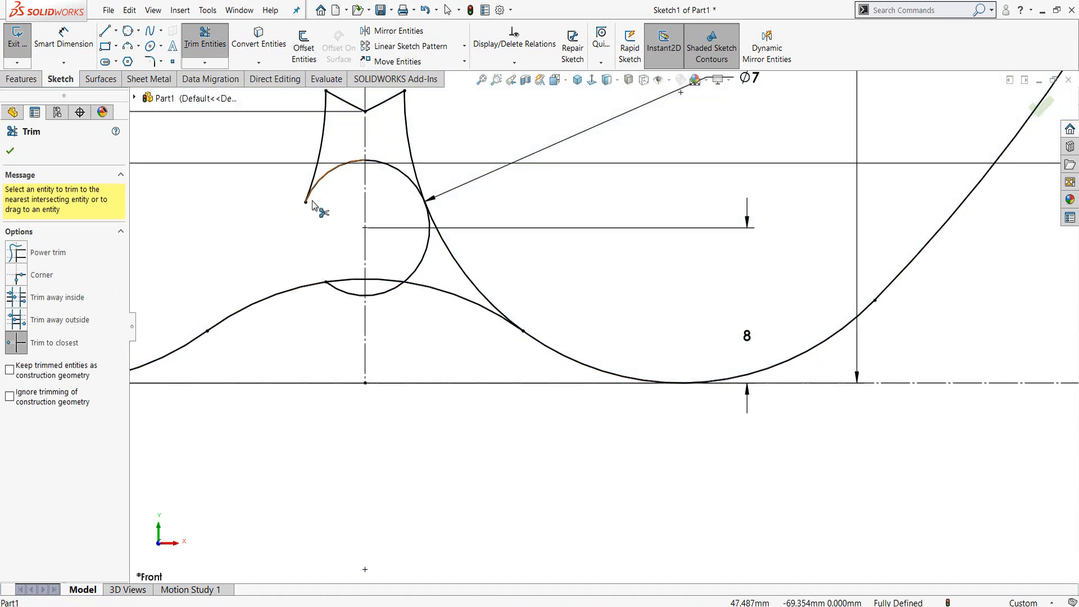
{"action": "key", "text": "ctrl+z"}
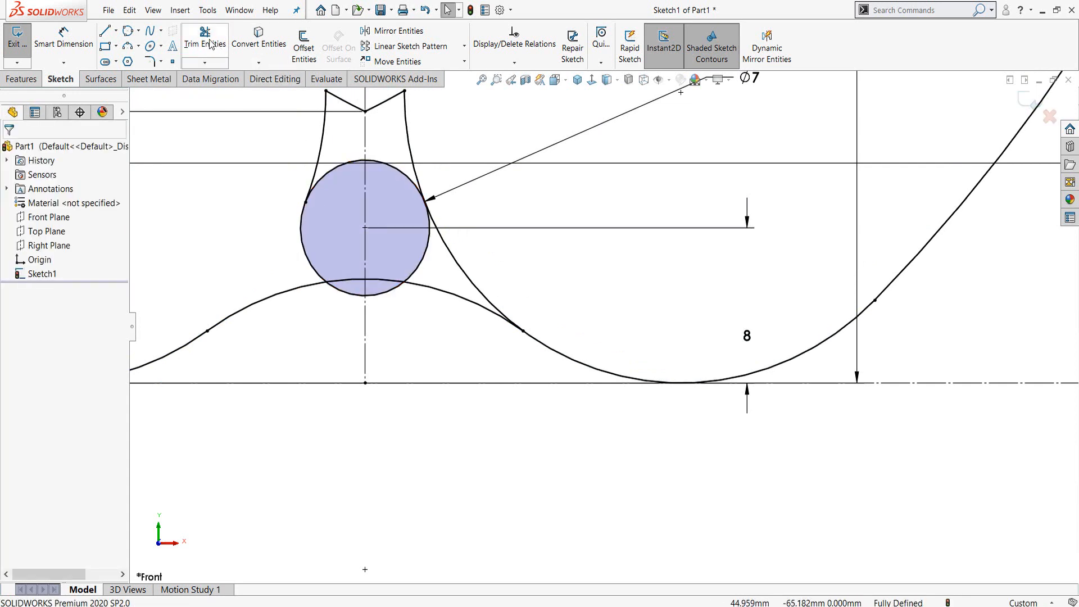
- Trim the small V-notch lines, the arcs beside them and the right lobe's inner arc around the 7 mm circle
{"action": "left_click", "coordinate": [324, 145]}
{"action": "left_click", "coordinate": [346, 101]}
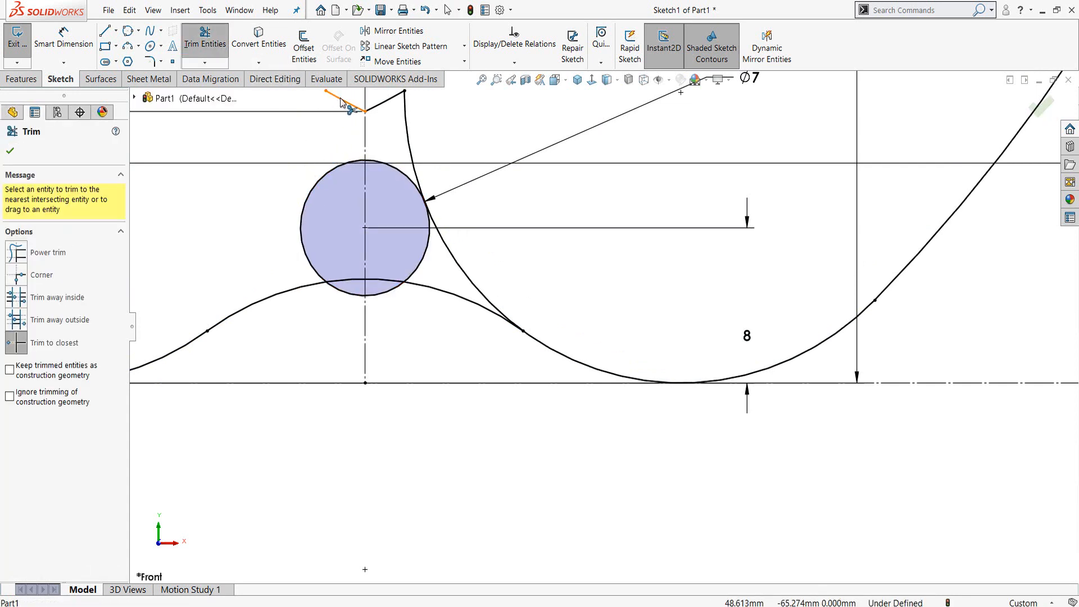
{"action": "left_click", "coordinate": [385, 104]}
{"action": "left_click", "coordinate": [414, 158]}
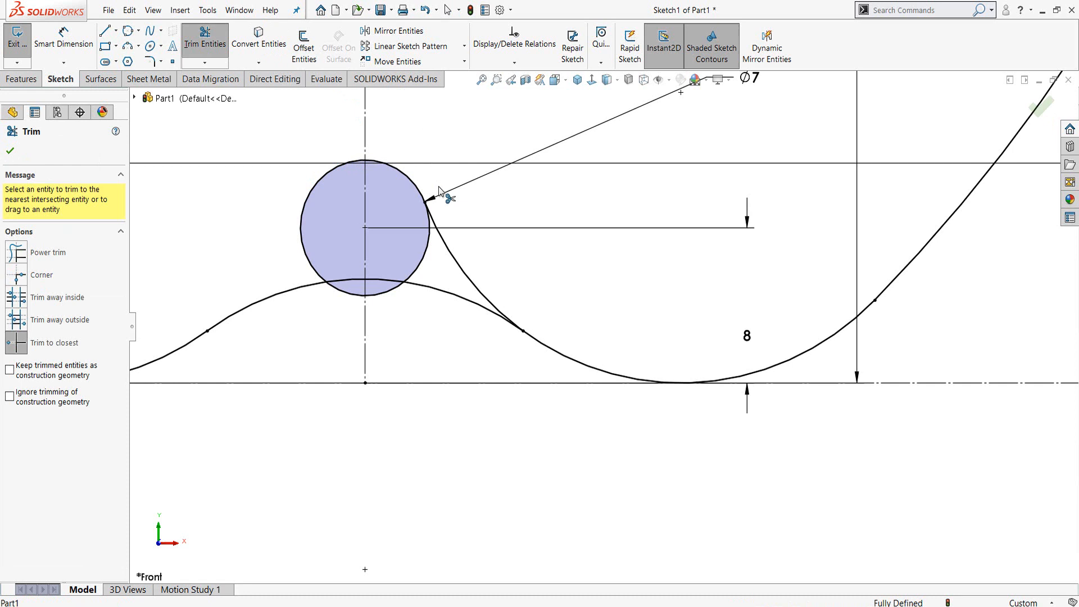
{"action": "left_click", "coordinate": [455, 260]}
{"action": "scroll", "coordinate": [460, 262], "scroll_direction": "up", "scroll_amount": 3}
{"action": "key", "text": "Escape"}
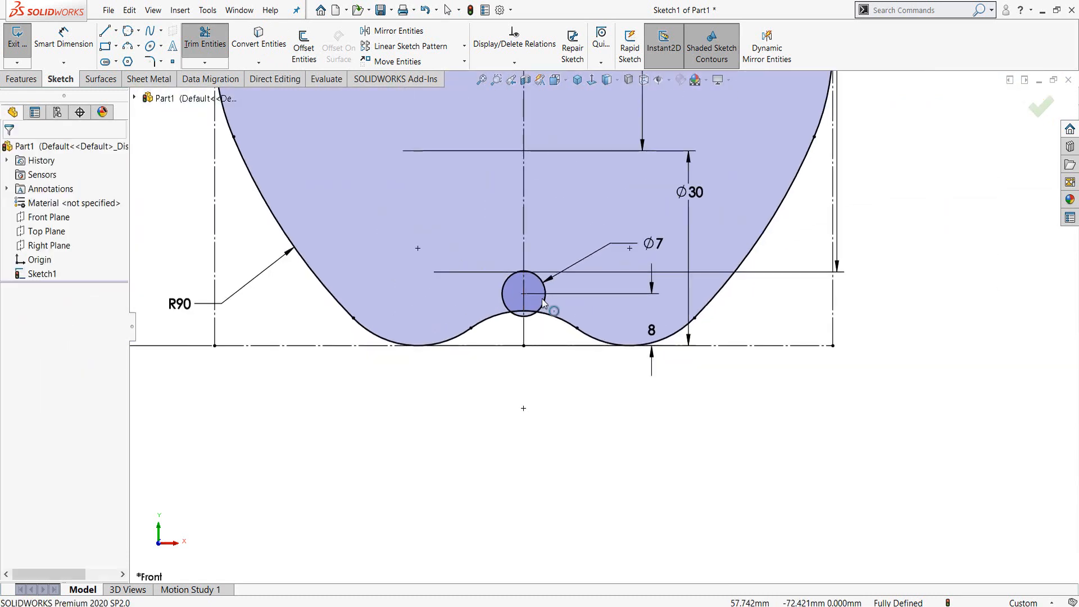
- Convert the 7 mm circle on the centreline to construction geometry
{"action": "scroll", "coordinate": [568, 294], "scroll_direction": "down", "scroll_amount": 2}
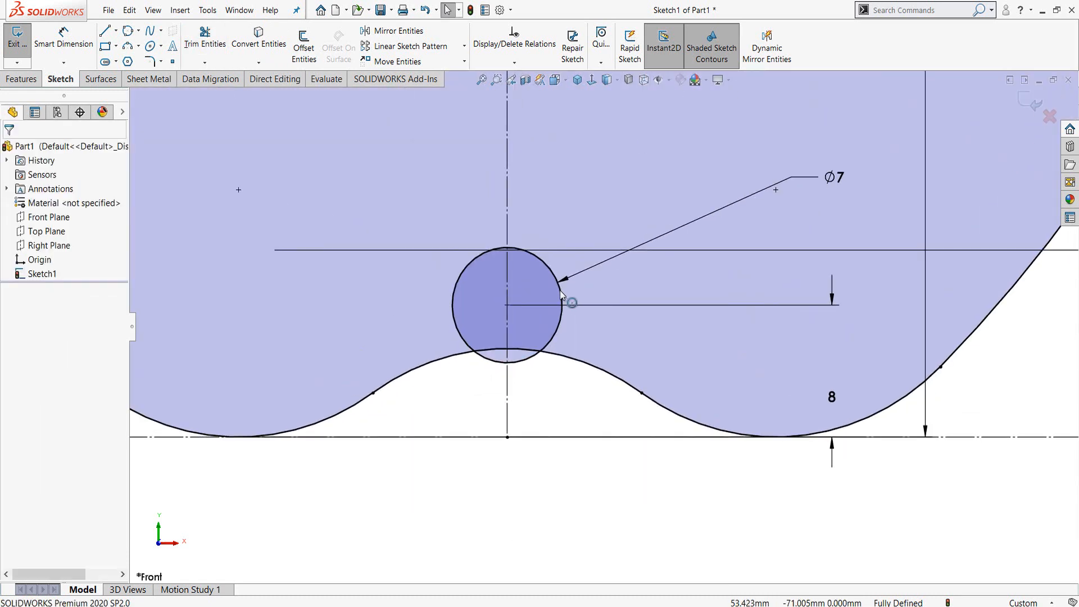
{"action": "left_click", "coordinate": [544, 266]}
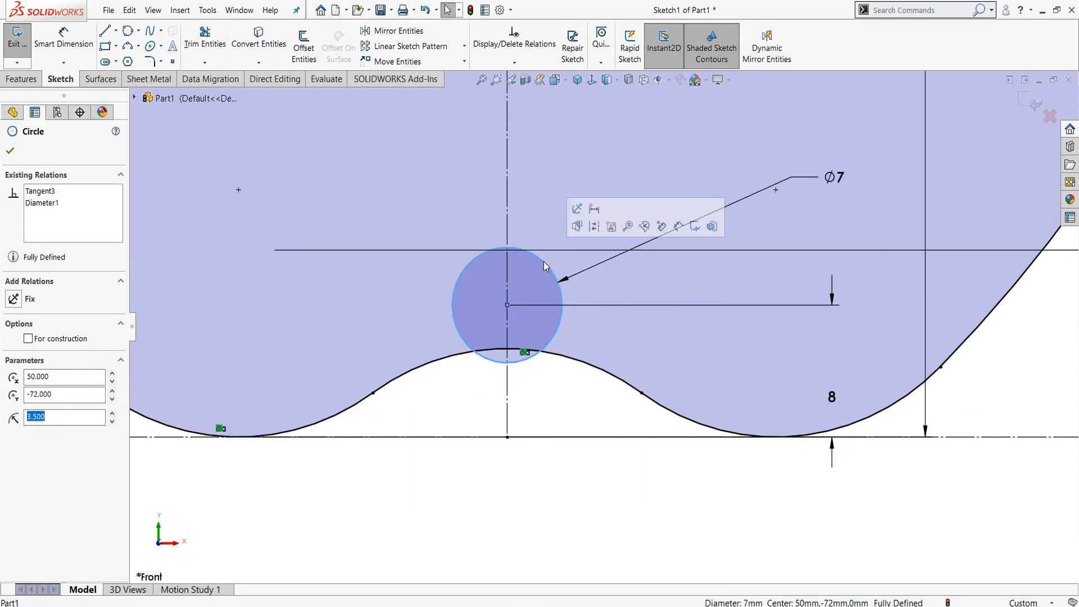
{"action": "left_click", "coordinate": [593, 227]}
{"action": "scroll", "coordinate": [565, 332], "scroll_direction": "up", "scroll_amount": 3}
{"action": "scroll", "coordinate": [589, 303], "scroll_direction": "up", "scroll_amount": 2}
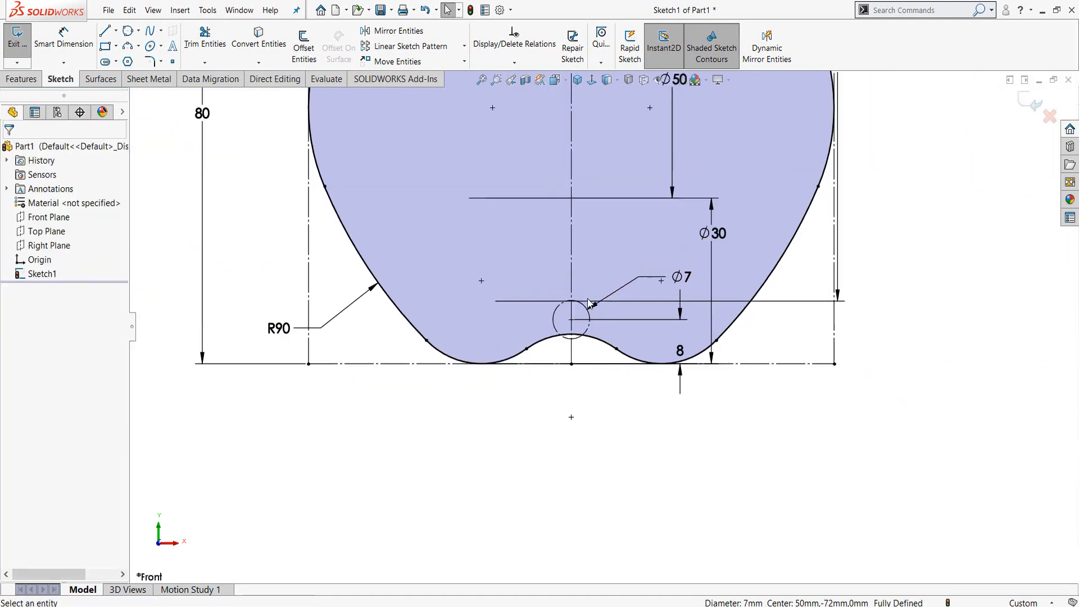
- Sketch a sloping construction line about 65.5 mm long from the right lobe's topmost point toward the upper left above the apple
{"action": "scroll", "coordinate": [589, 304], "scroll_direction": "up", "scroll_amount": 2}
{"action": "scroll", "coordinate": [620, 199], "scroll_direction": "up", "scroll_amount": 1}
{"action": "scroll", "coordinate": [615, 232], "scroll_direction": "down", "scroll_amount": 4}
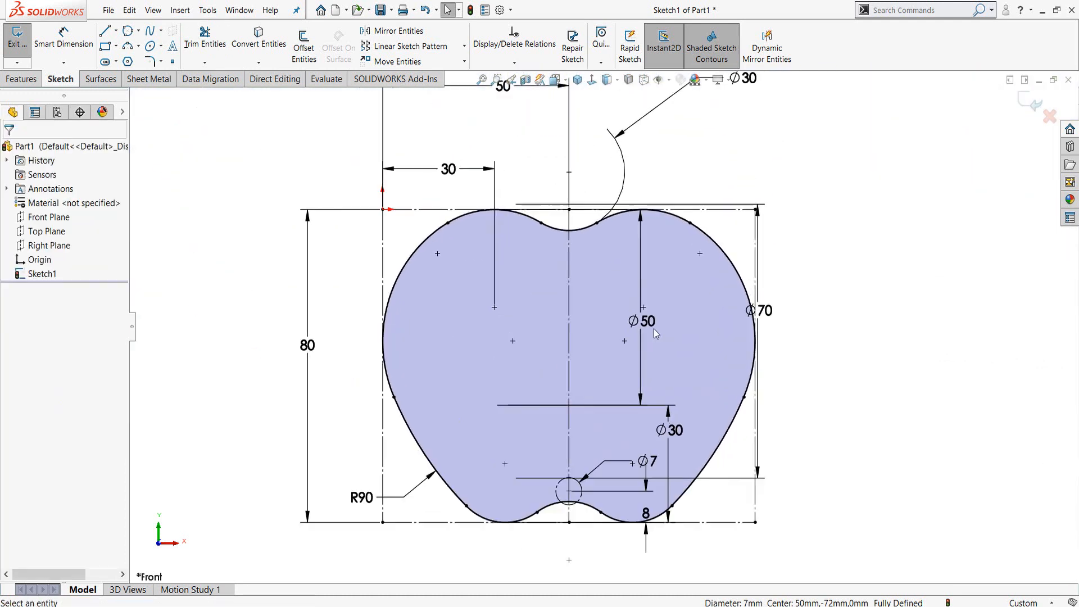
{"action": "scroll", "coordinate": [607, 264], "scroll_direction": "down", "scroll_amount": 1}
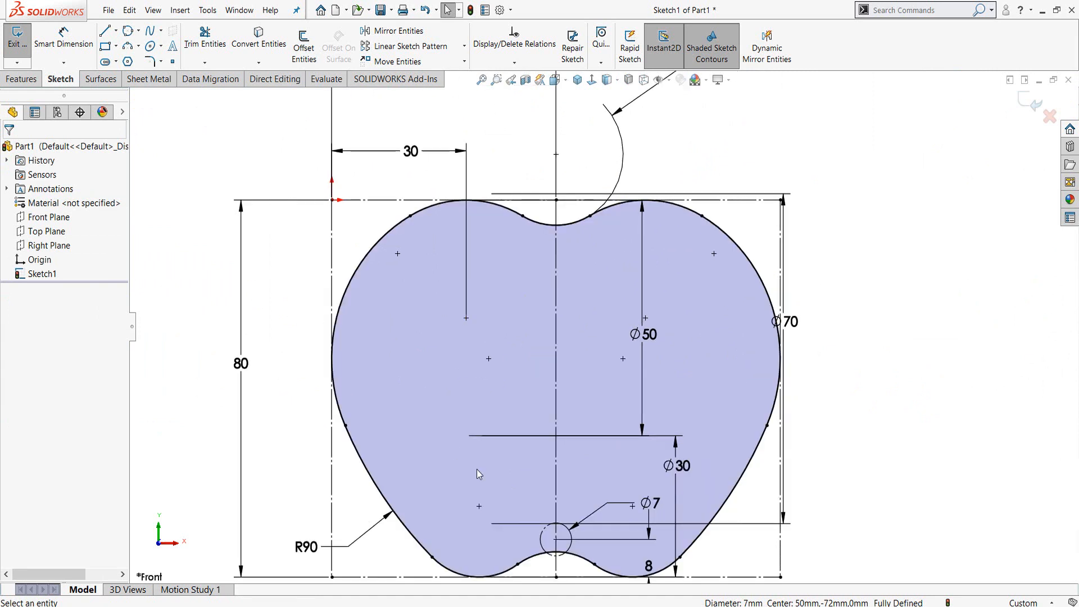
{"action": "scroll", "coordinate": [602, 307], "scroll_direction": "up", "scroll_amount": 2}
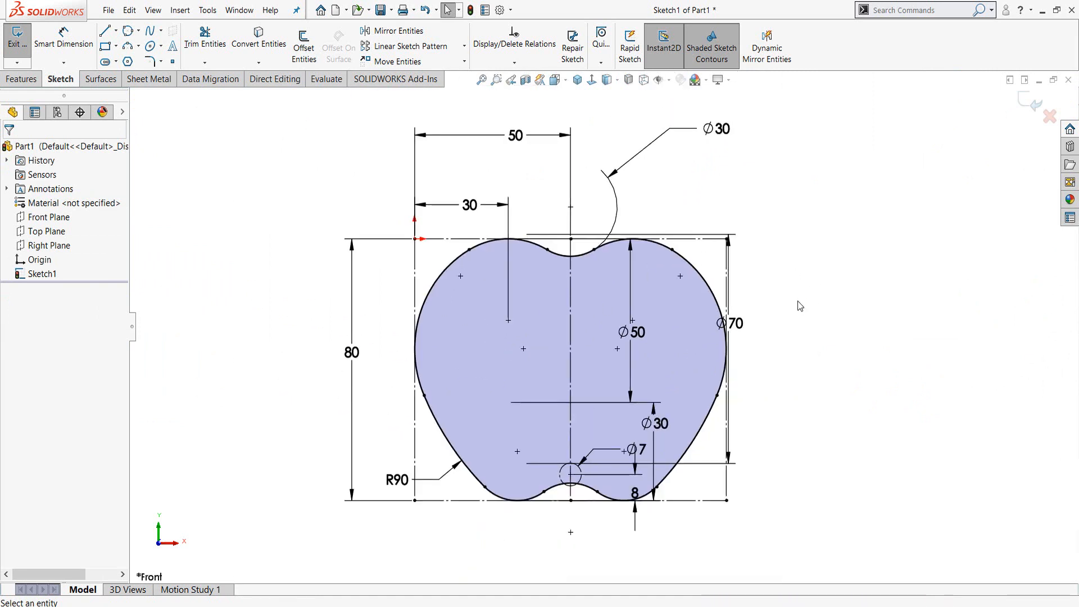
{"action": "key", "text": "l"}
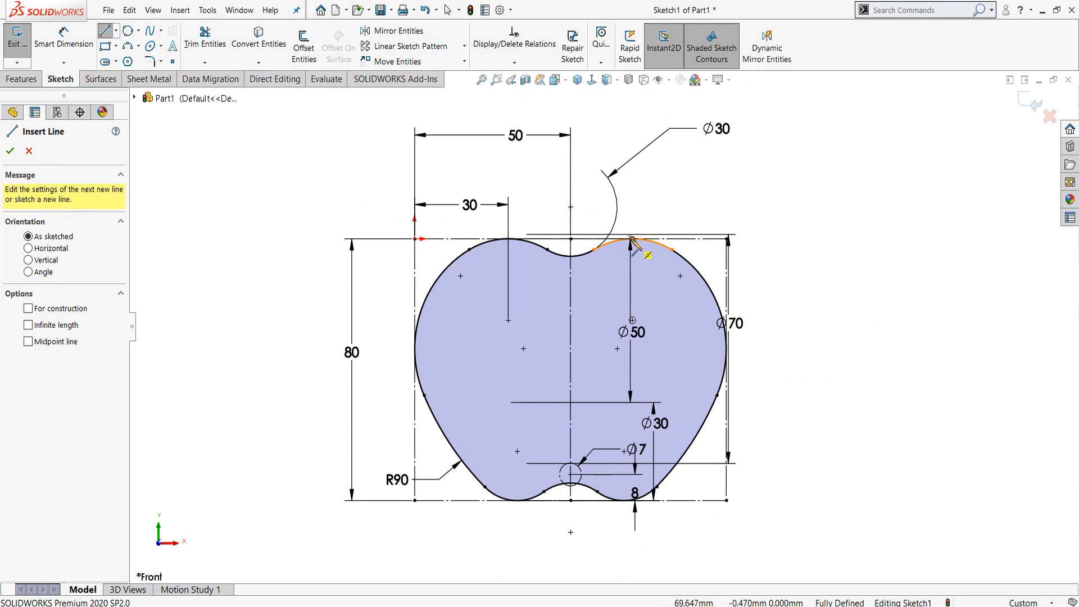
{"action": "mouse_move", "coordinate": [632, 239]}
{"action": "left_mouse_down"}
{"action": "mouse_move", "coordinate": [520, 151]}
{"action": "mouse_move", "coordinate": [450, 146]}
{"action": "left_mouse_up"}
{"action": "right_click", "coordinate": [450, 146]}
{"action": "left_click", "coordinate": [478, 130]}
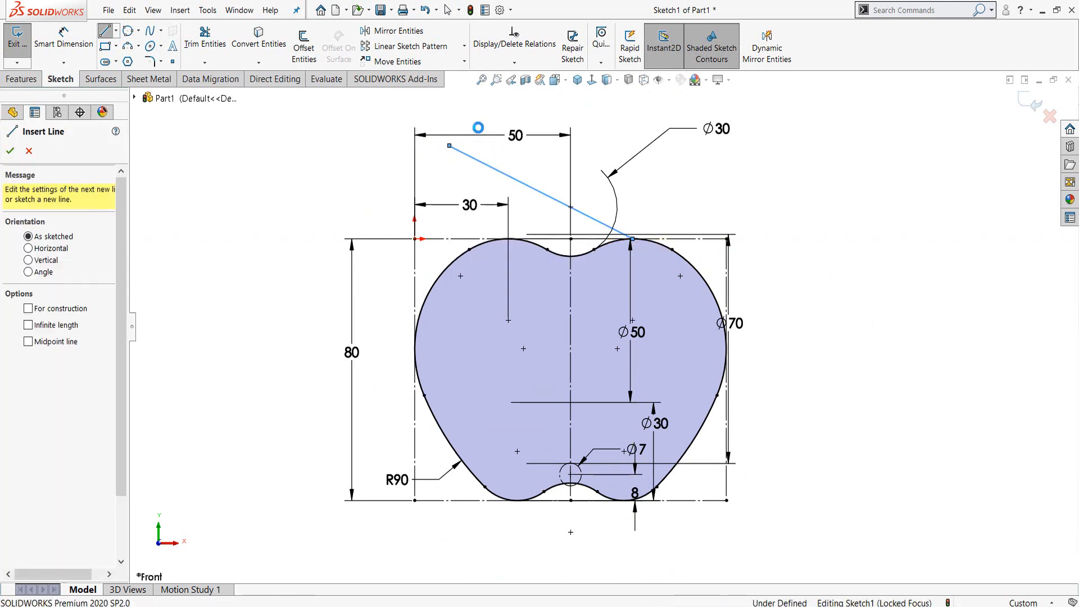
{"action": "key", "text": "Escape"}
- Dimension the angle between the sloping line and the top construction line at 45° and place its label clear of the 30 mm dimension
{"action": "left_click", "coordinate": [64, 40]}
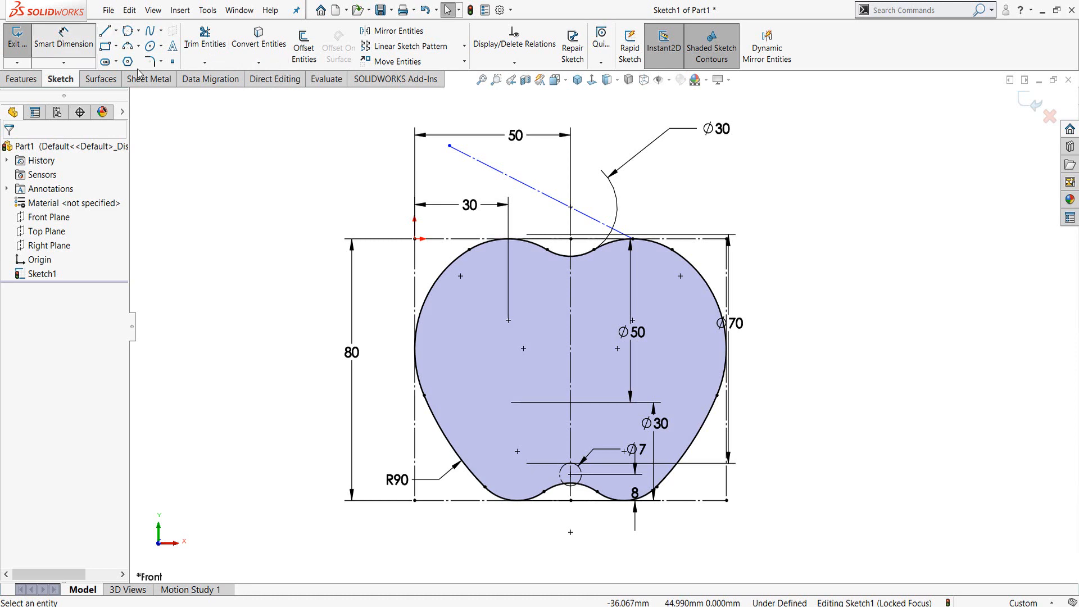
{"action": "left_click", "coordinate": [505, 179]}
{"action": "left_click", "coordinate": [455, 238]}
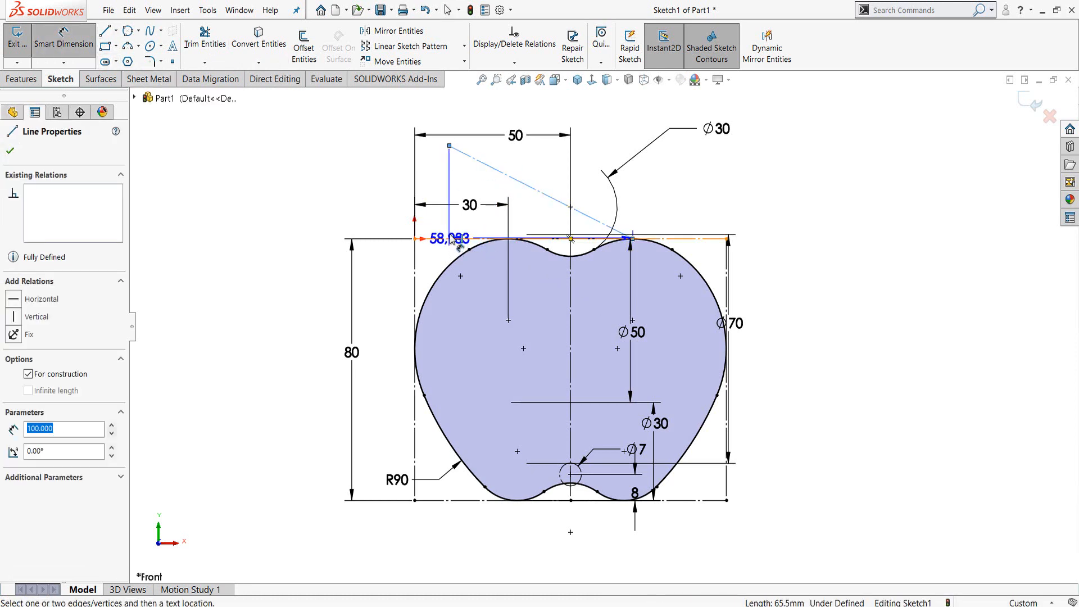
{"action": "left_click", "coordinate": [478, 194]}
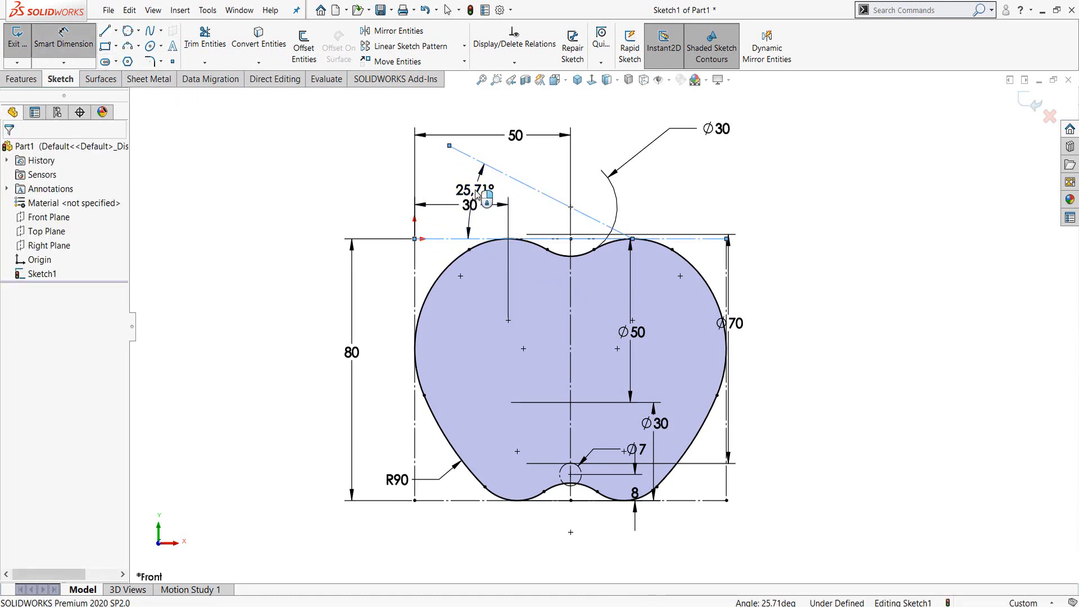
{"action": "type", "text": "45"}
{"action": "key", "text": "Return"}
{"action": "key", "text": "Escape"}
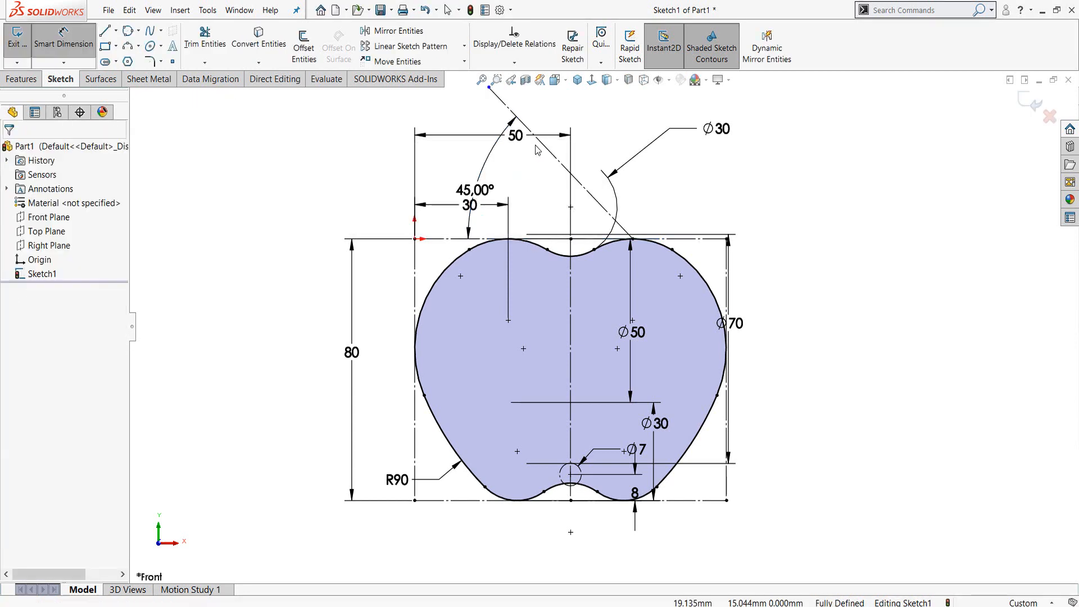
{"action": "scroll", "coordinate": [472, 249], "scroll_direction": "down", "scroll_amount": 2}
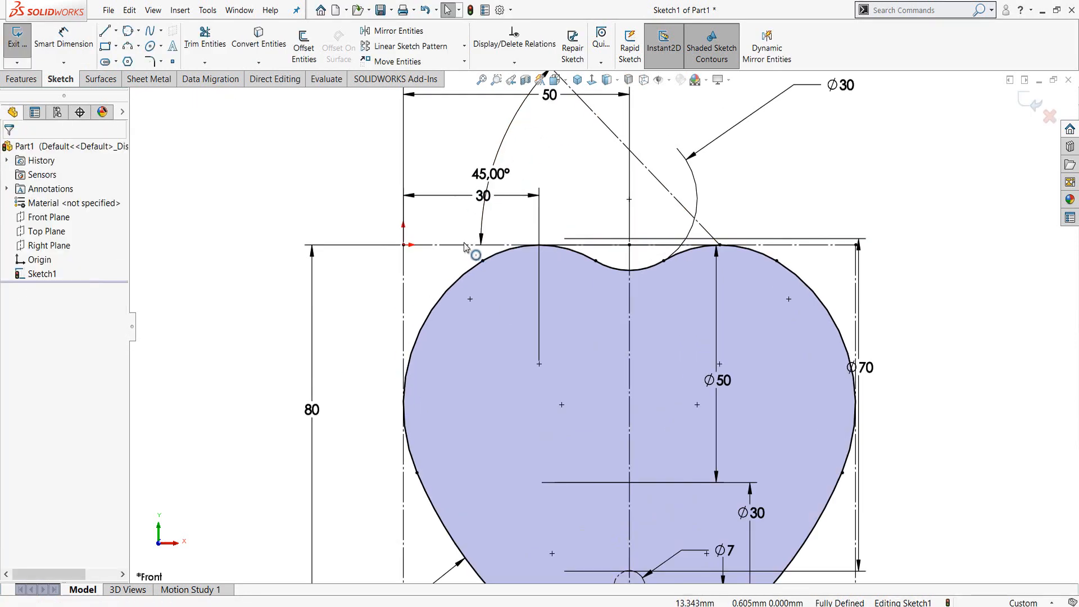
{"action": "left_click_drag", "start_coordinate": [493, 176], "coordinate": [377, 144]}
{"action": "key", "text": "Escape"}
{"action": "key", "text": "f"}
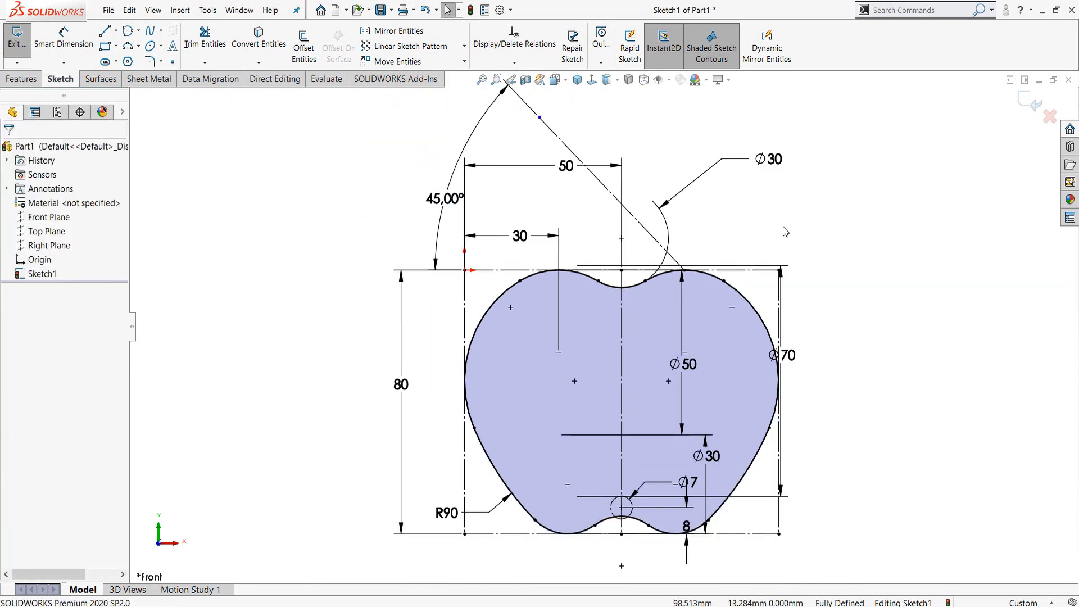
- Draw two circles centred on the sloping line's ends, making the upper one about 37 mm in diameter
{"action": "right_click_drag", "start_coordinate": [808, 217], "coordinate": [851, 231]}
{"action": "key", "text": "Escape"}
{"action": "left_click", "coordinate": [539, 116]}
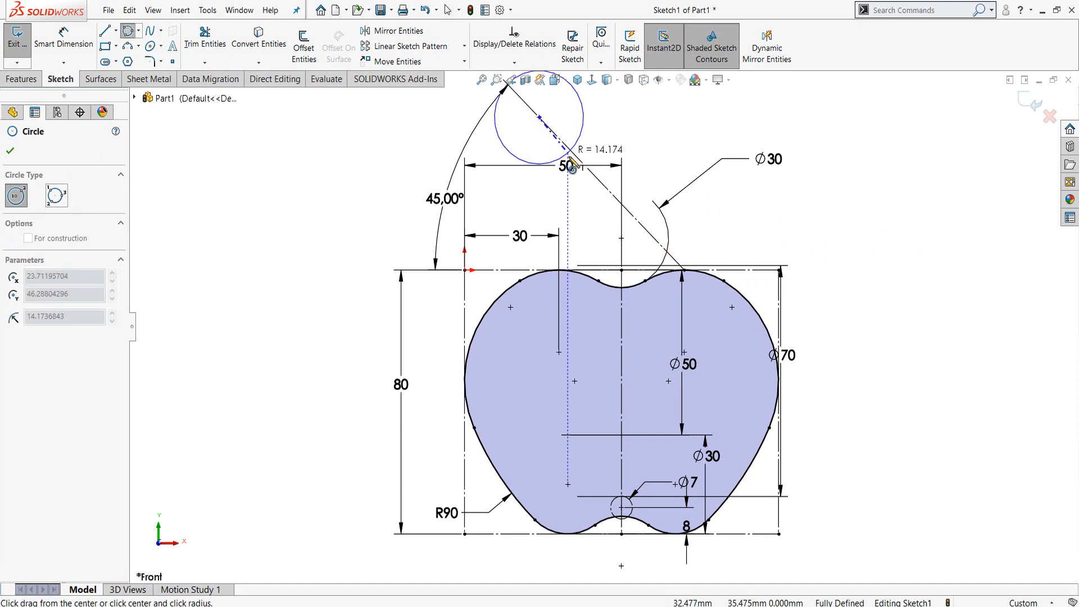
{"action": "left_click", "coordinate": [575, 163]}
{"action": "left_click", "coordinate": [684, 271]}
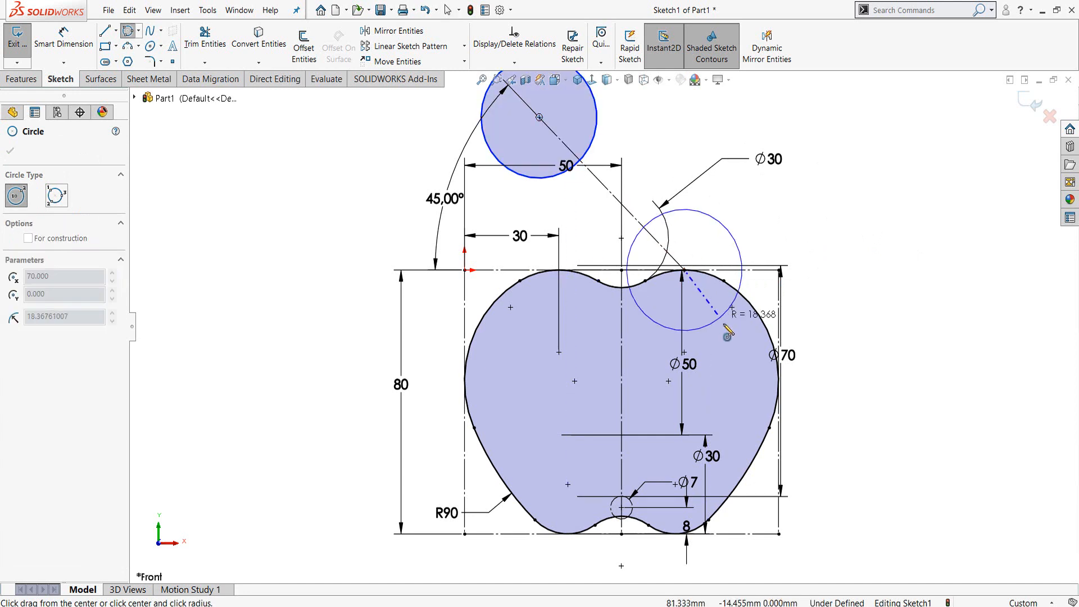
{"action": "left_click", "coordinate": [724, 324]}
{"action": "key", "text": "Escape"}
- Apply an Equal relation between the two circles on the sloping construction line
{"action": "right_click_drag", "start_coordinate": [846, 206], "coordinate": [845, 170]}
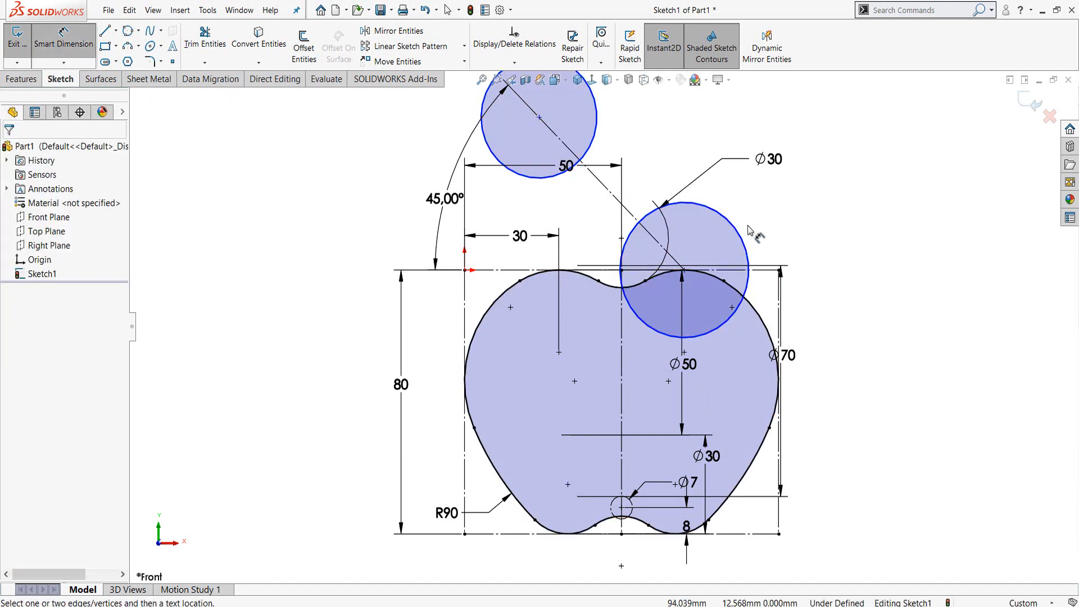
{"action": "key", "text": "Escape"}
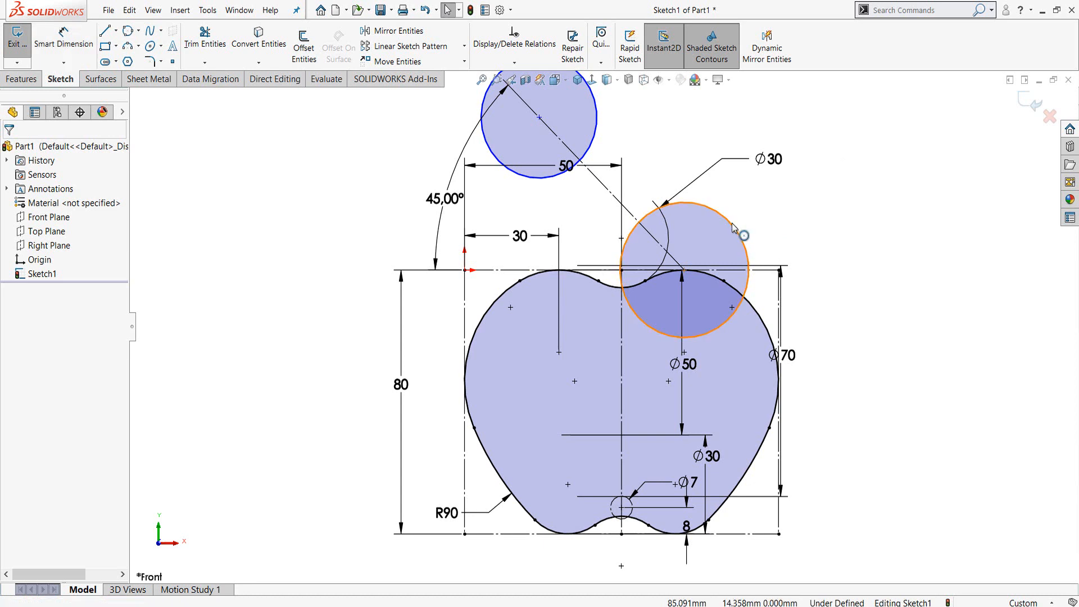
{"action": "left_click", "coordinate": [738, 230]}
{"action": "left_click", "coordinate": [598, 124], "text": "ctrl"}
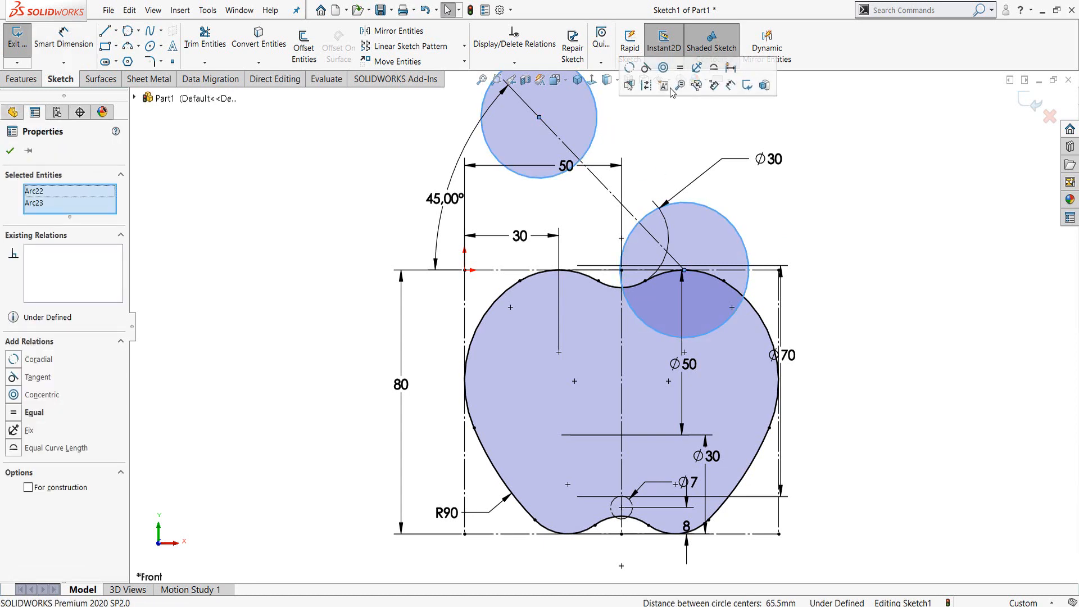
{"action": "left_click", "coordinate": [680, 68]}
{"action": "left_click", "coordinate": [653, 162]}
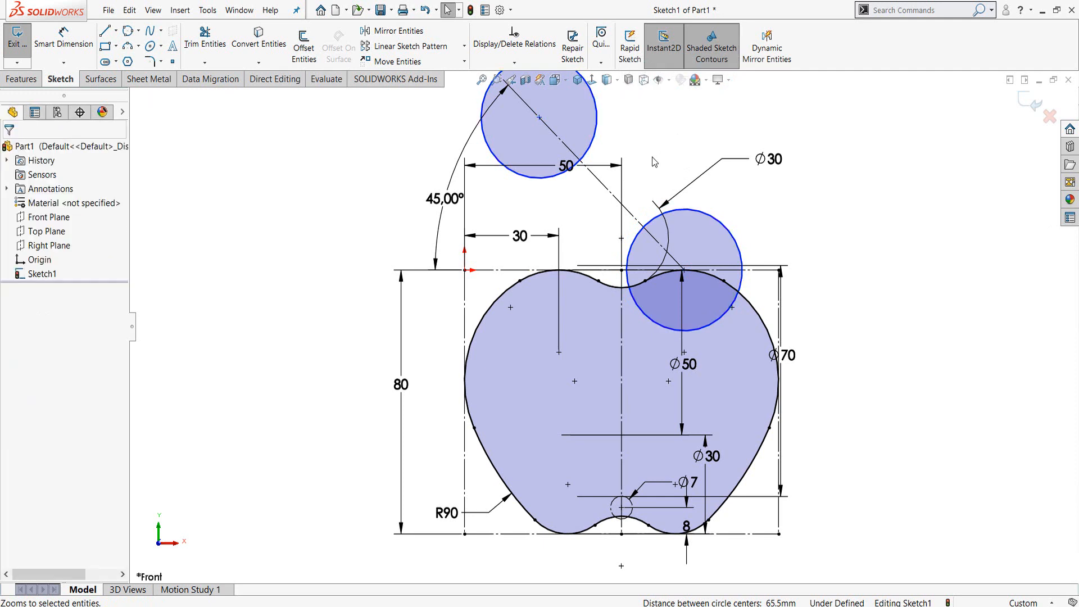
- Dimension the upper circle's diameter at 50 mm
{"action": "key", "text": "f"}
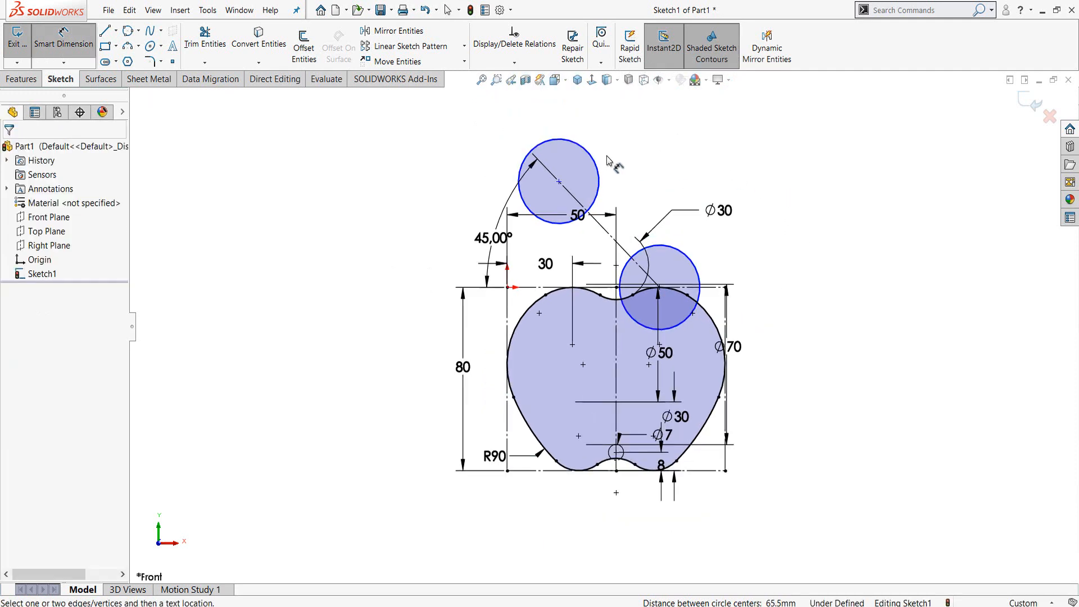
{"action": "left_click", "coordinate": [597, 163]}
{"action": "left_click", "coordinate": [667, 127]}
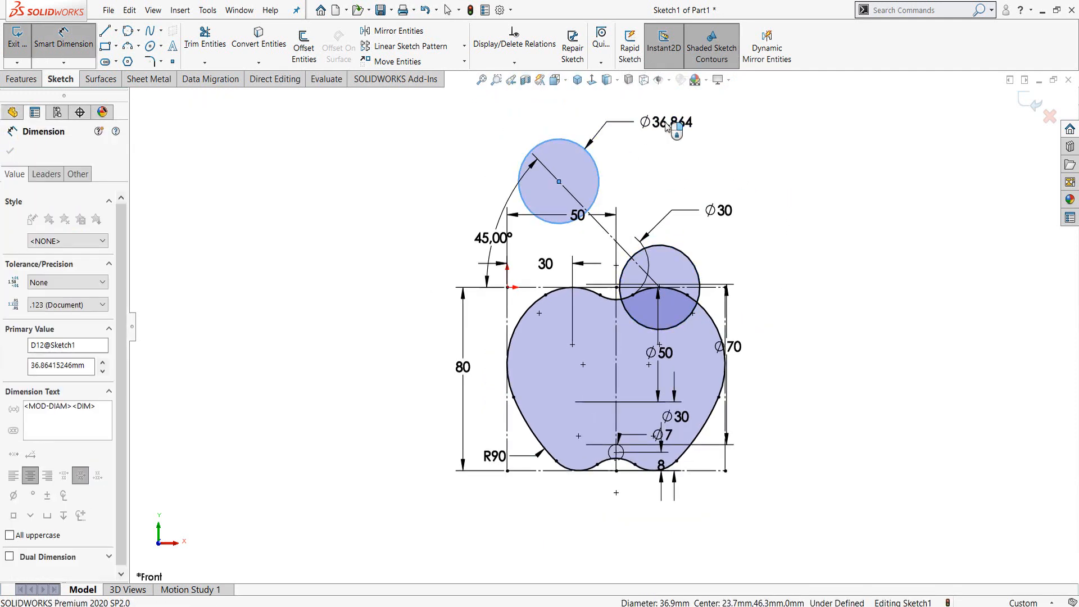
{"action": "type", "text": "50"}
{"action": "key", "text": "Return"}
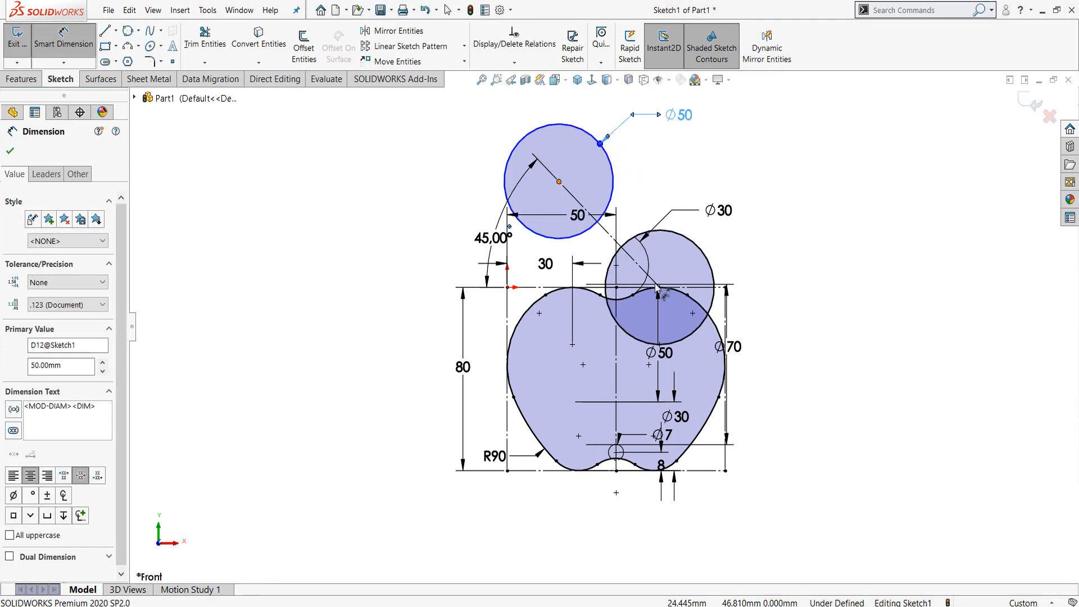
- Dimension the distance between the two 50 mm circles' centres at 40 mm, aligned with the sloping construction line
{"action": "left_click", "coordinate": [559, 182]}
{"action": "left_click", "coordinate": [660, 289]}
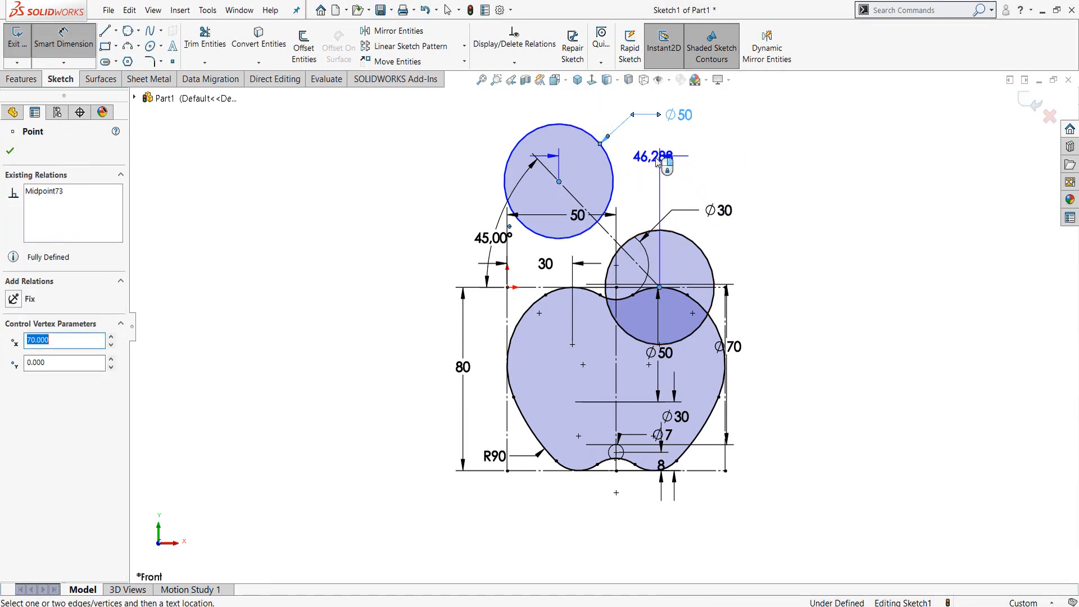
{"action": "left_click", "coordinate": [683, 162]}
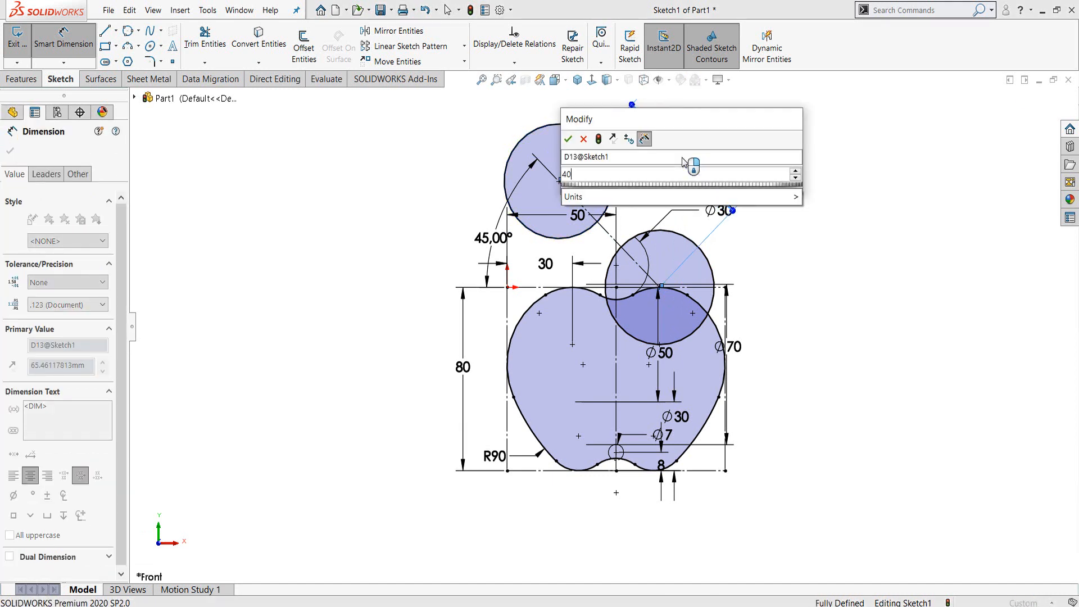
{"action": "type", "text": "40"}
{"action": "key", "text": "Return"}
{"action": "key", "text": "Escape"}
- Trim the upper circle outside the leaf-shaped overlap and the lower circle's outer arc above the top construction line
{"action": "scroll", "coordinate": [652, 270], "scroll_direction": "down", "scroll_amount": 2}
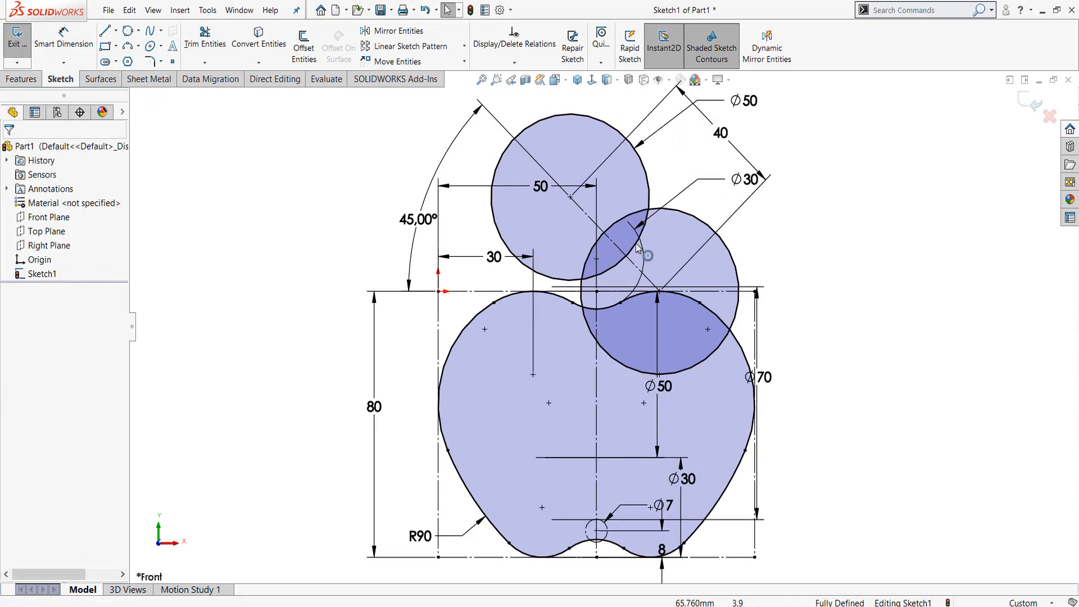
{"action": "scroll", "coordinate": [635, 235], "scroll_direction": "down", "scroll_amount": 4}
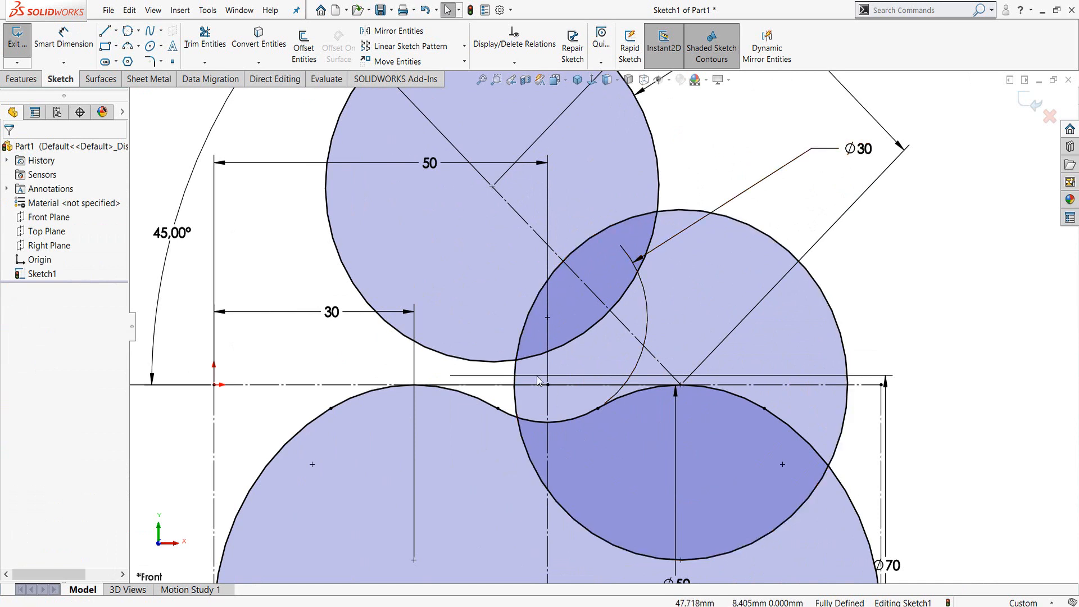
{"action": "left_click", "coordinate": [204, 39]}
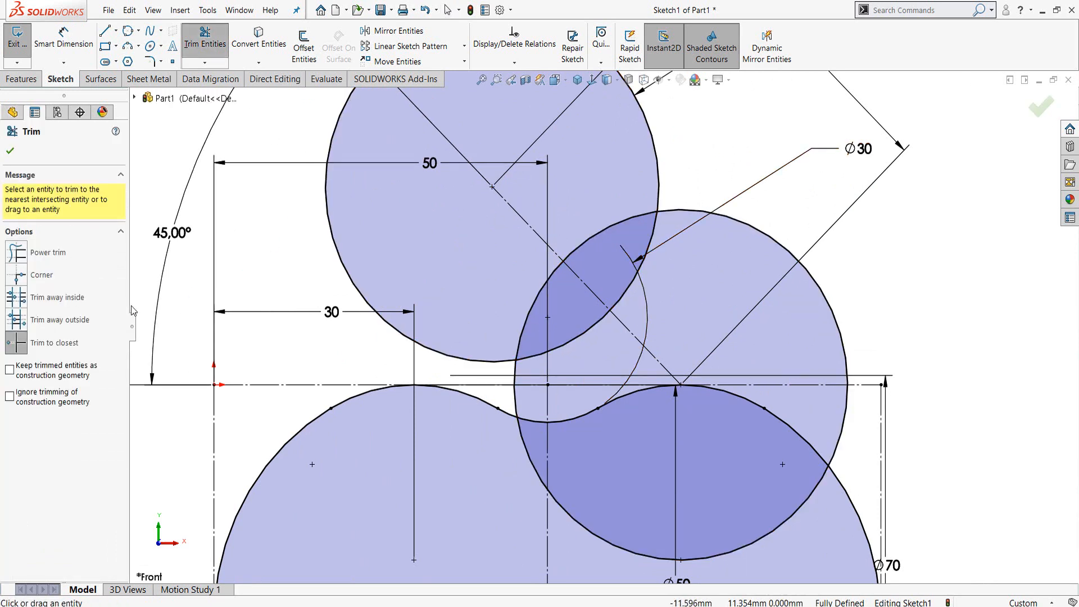
{"action": "left_click", "coordinate": [659, 176]}
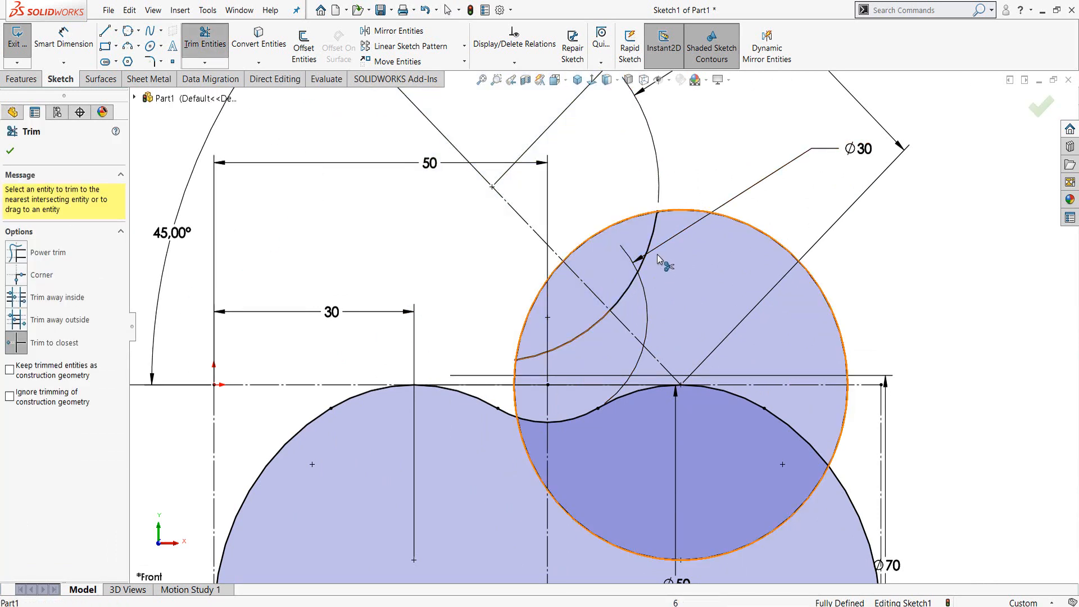
{"action": "left_click", "coordinate": [676, 215]}
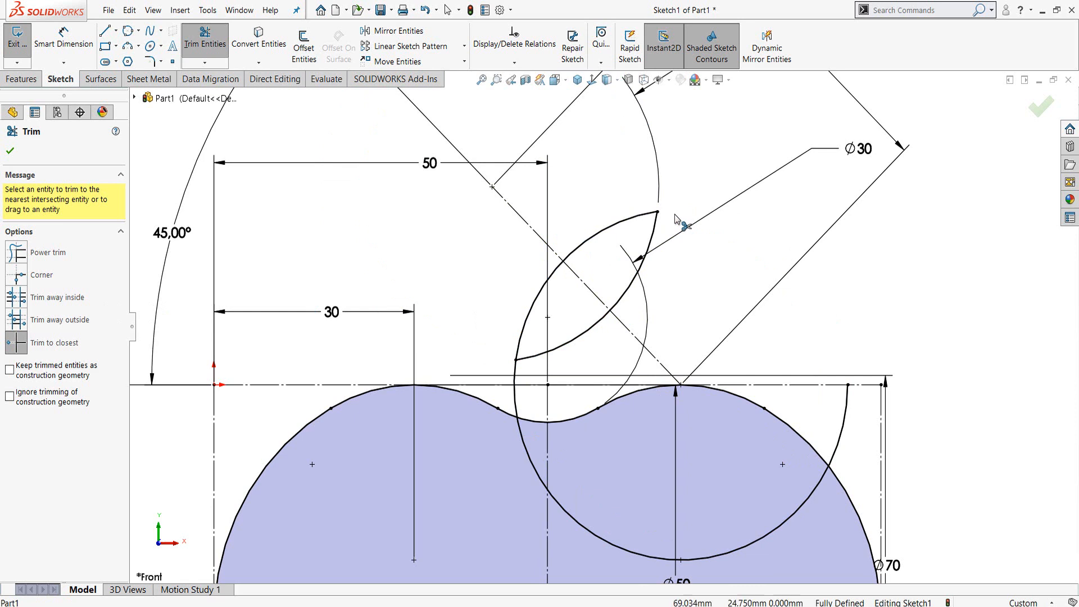
- Trim the lower circle's remaining arcs below the leaf and inside the apple outline, keeping only the leaf shape
{"action": "left_click", "coordinate": [515, 383]}
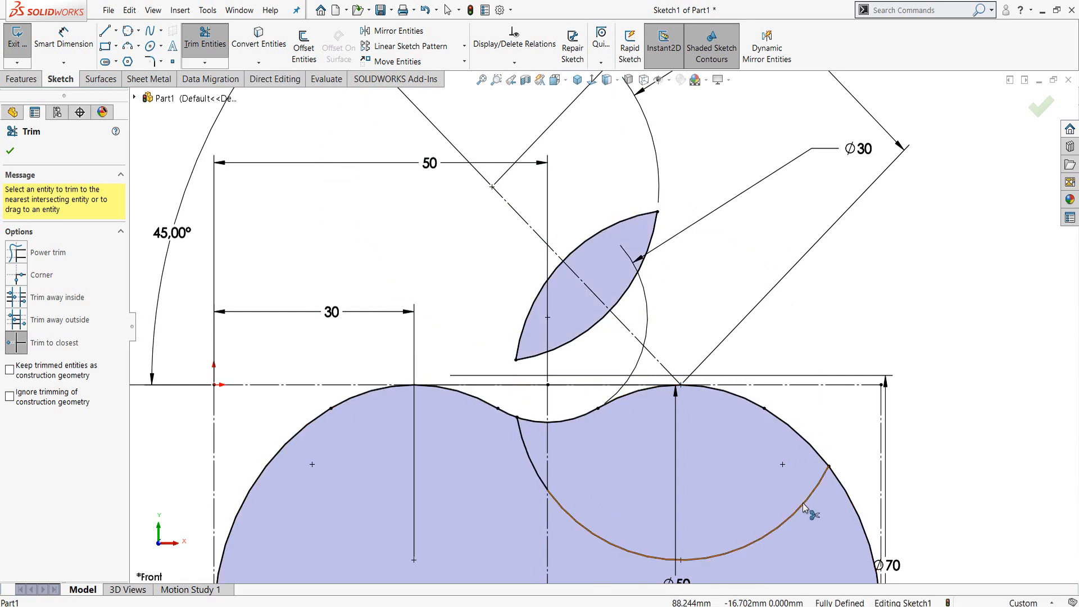
{"action": "left_click", "coordinate": [809, 481]}
{"action": "left_click", "coordinate": [526, 452]}
{"action": "scroll", "coordinate": [526, 452], "scroll_direction": "up", "scroll_amount": 2}
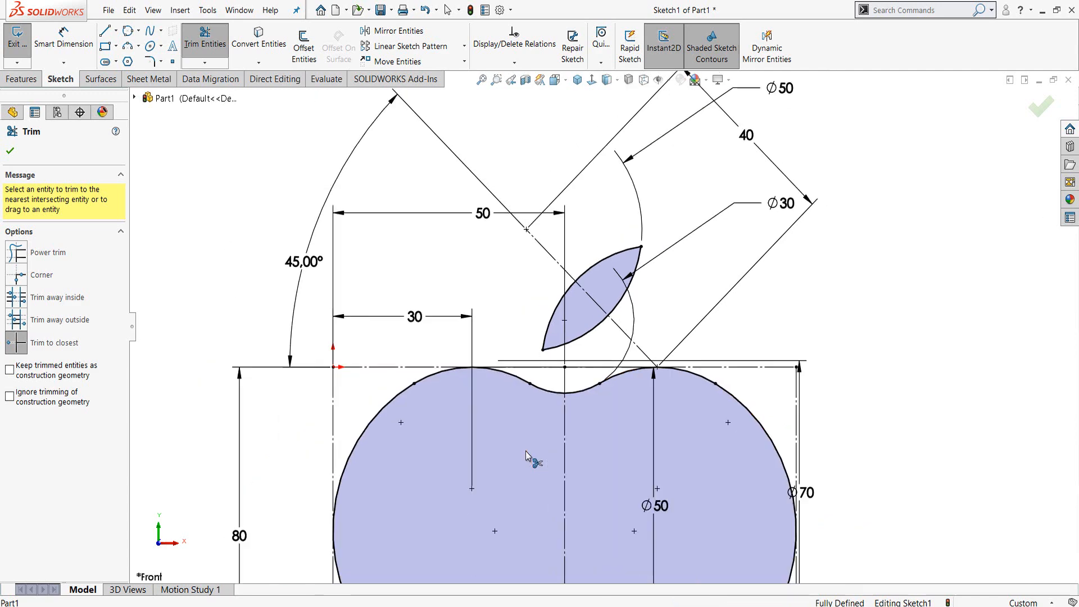
{"action": "key", "text": "Escape"}
- Extrude the apple and leaf profiles 10 mm as a boss with the Mid Plane end condition
{"action": "scroll", "coordinate": [526, 452], "scroll_direction": "up", "scroll_amount": 6}
{"action": "left_click", "coordinate": [22, 79]}
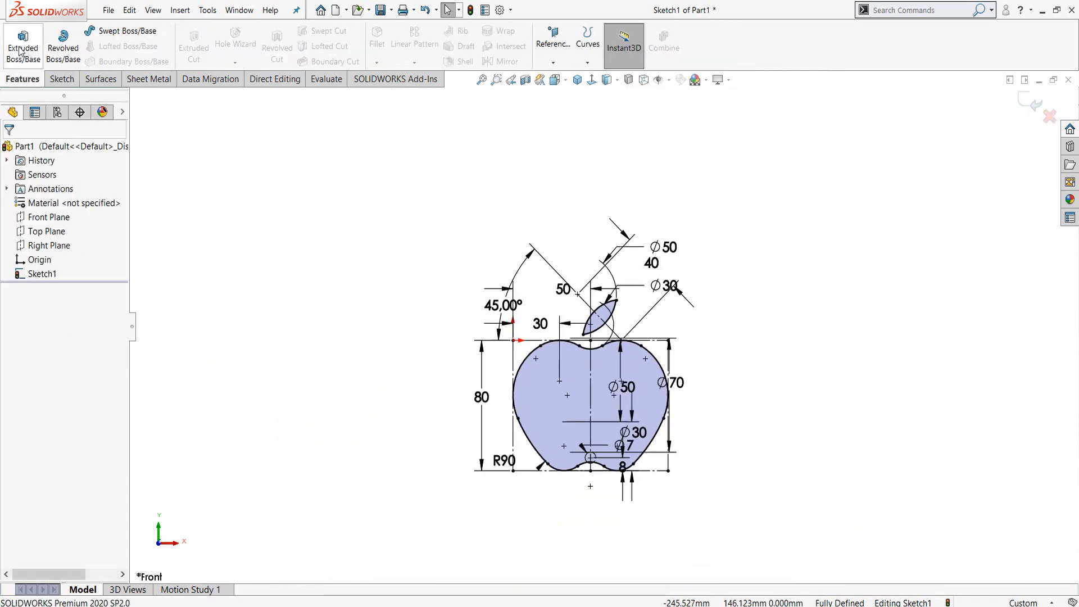
{"action": "left_click", "coordinate": [23, 45]}
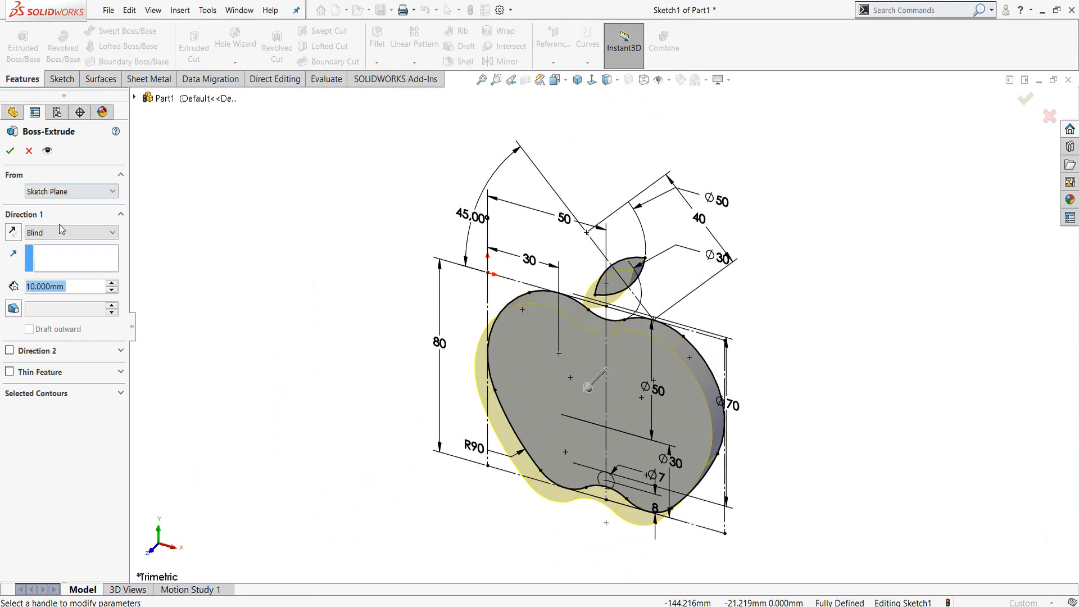
{"action": "left_click", "coordinate": [62, 232]}
{"action": "left_click", "coordinate": [46, 297]}
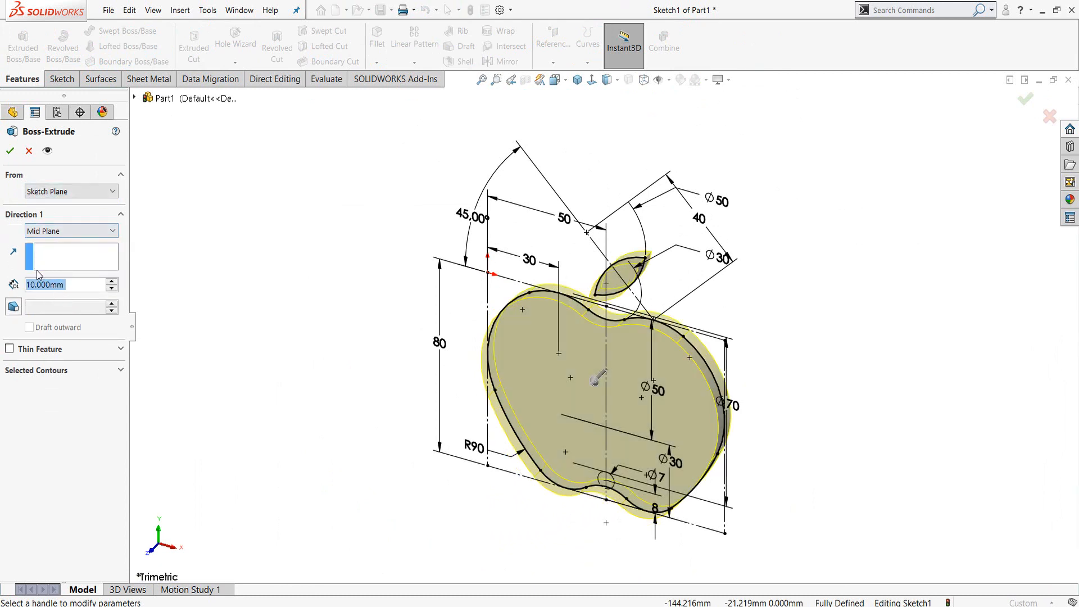
{"action": "left_click", "coordinate": [9, 152]}
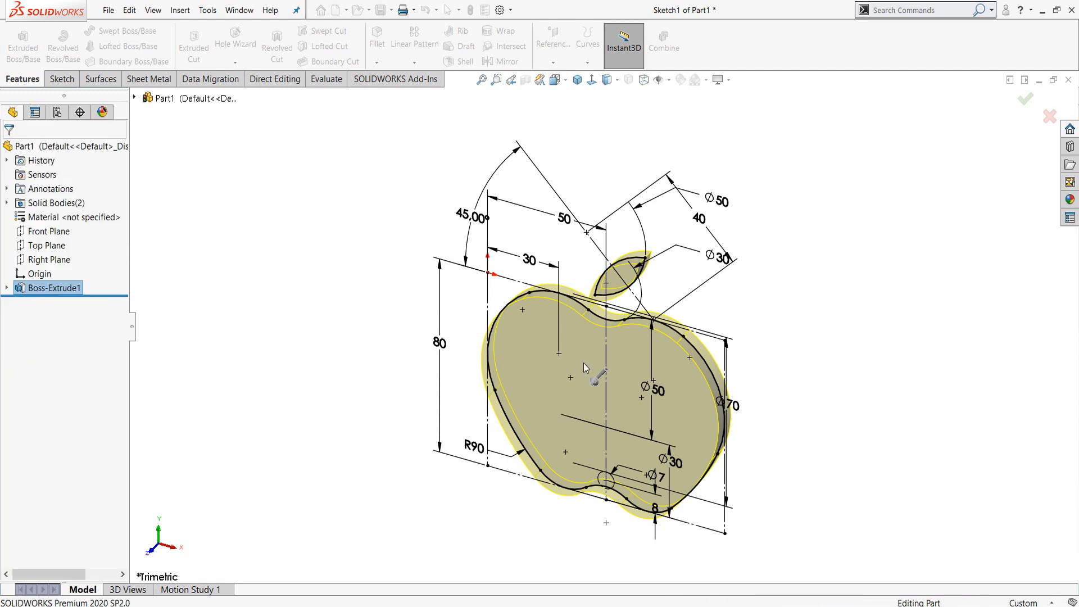
{"action": "scroll", "coordinate": [666, 303], "scroll_direction": "down", "scroll_amount": 3}
{"action": "key", "text": "Escape"}
{"action": "scroll", "coordinate": [598, 488], "scroll_direction": "up", "scroll_amount": 3}
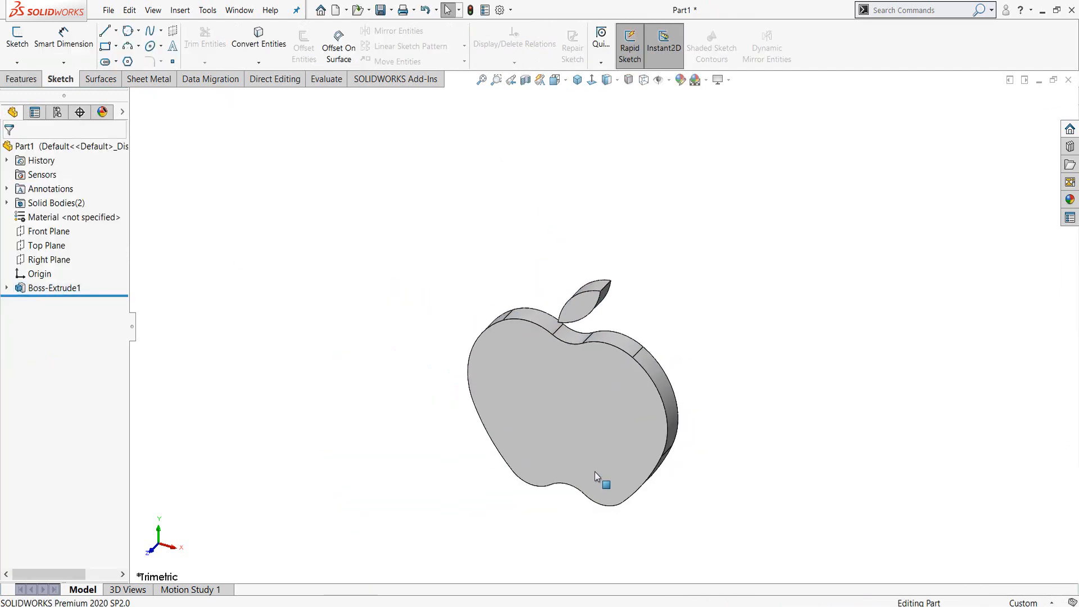
{"action": "mouse_move", "coordinate": [602, 482]}
{"action": "middle_mouse_down"}
{"action": "mouse_move", "coordinate": [672, 428]}
{"action": "mouse_move", "coordinate": [556, 344]}
{"action": "mouse_move", "coordinate": [614, 433]}
{"action": "mouse_move", "coordinate": [652, 427]}
{"action": "mouse_move", "coordinate": [643, 422]}
{"action": "mouse_move", "coordinate": [694, 457]}
{"action": "mouse_move", "coordinate": [663, 385]}
{"action": "mouse_move", "coordinate": [626, 402]}
{"action": "middle_mouse_up"}
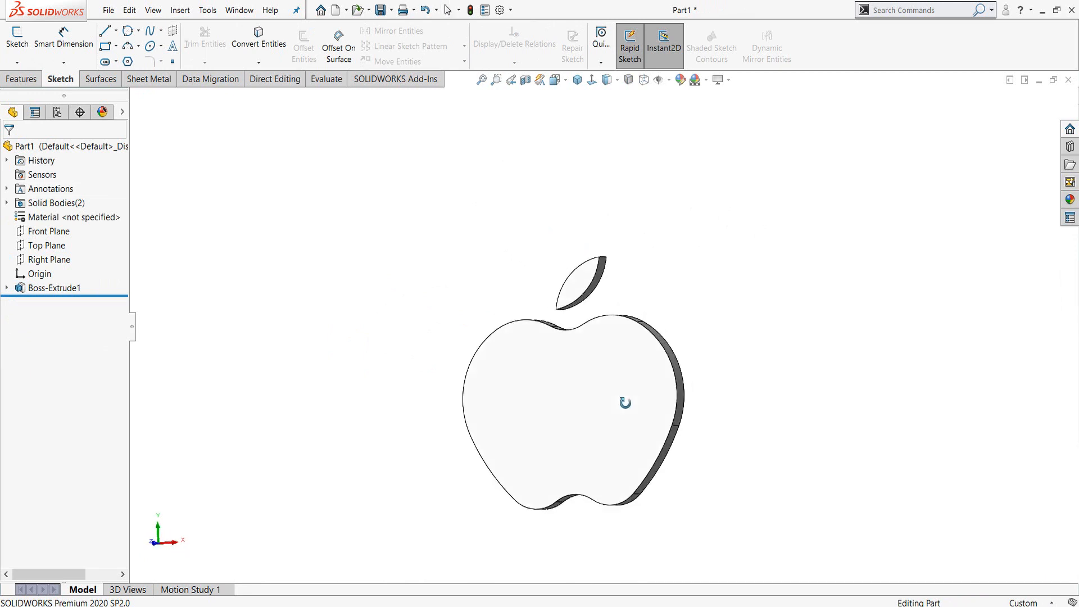
- Start a sketch on the apple's front face and draw a circle about 47 mm in diameter centred on its right edge
{"action": "left_click", "coordinate": [629, 368]}
{"action": "left_click", "coordinate": [674, 337]}
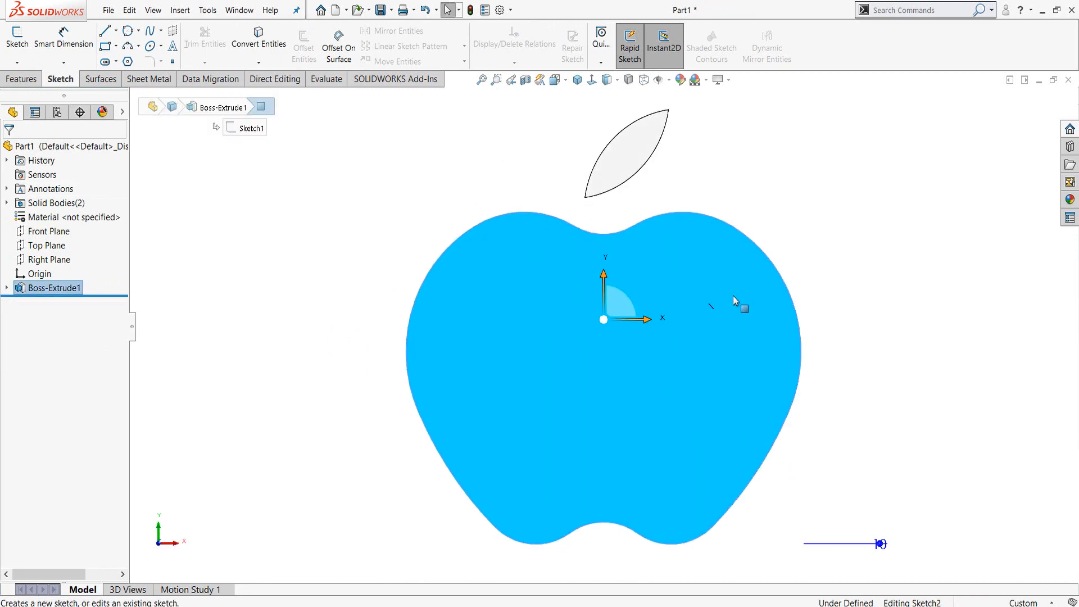
{"action": "right_click_drag", "start_coordinate": [817, 207], "coordinate": [860, 209]}
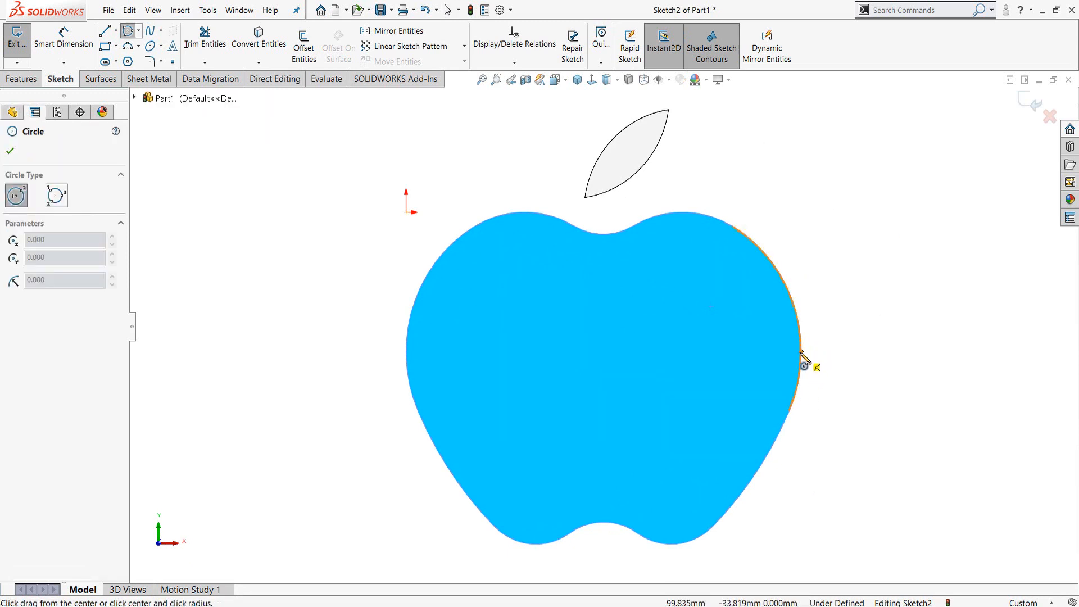
{"action": "left_click", "coordinate": [801, 353]}
{"action": "left_click", "coordinate": [878, 409]}
- Set the bite circle's diameter to 40 mm
{"action": "mouse_move", "coordinate": [954, 421]}
{"action": "right_mouse_down"}
{"action": "mouse_move", "coordinate": [936, 314]}
{"action": "mouse_move", "coordinate": [939, 242]}
{"action": "right_mouse_up"}
{"action": "key", "text": "Escape"}
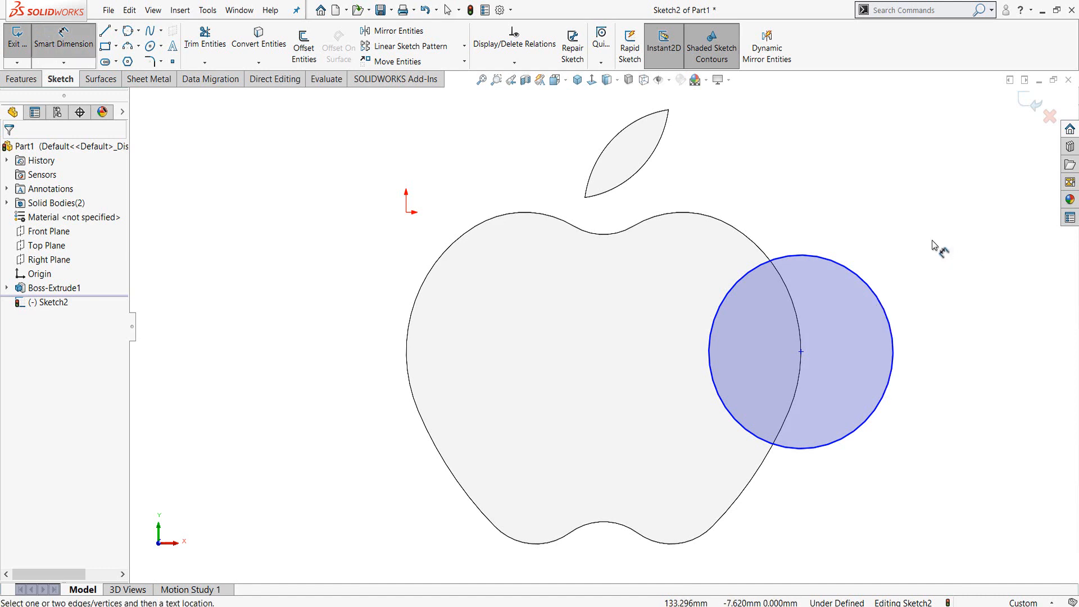
{"action": "left_click", "coordinate": [878, 295]}
{"action": "left_click", "coordinate": [970, 315]}
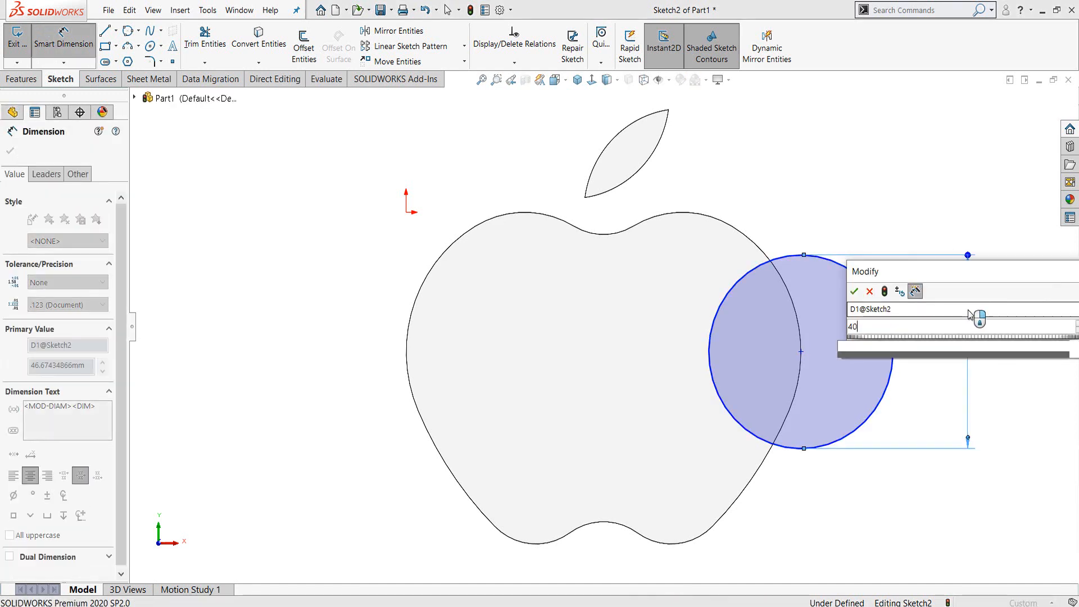
{"action": "type", "text": "40"}
{"action": "key", "text": "Return"}
- Dimension the horizontal distance between the origin and the bite circle's centre at 100 mm
{"action": "left_click", "coordinate": [802, 353]}
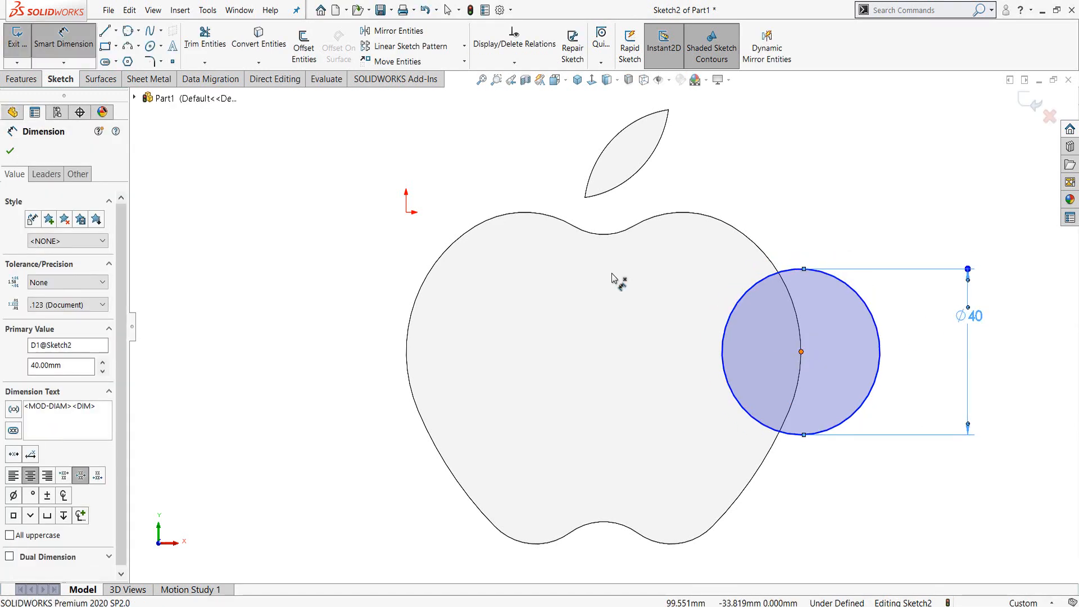
{"action": "left_click", "coordinate": [406, 213]}
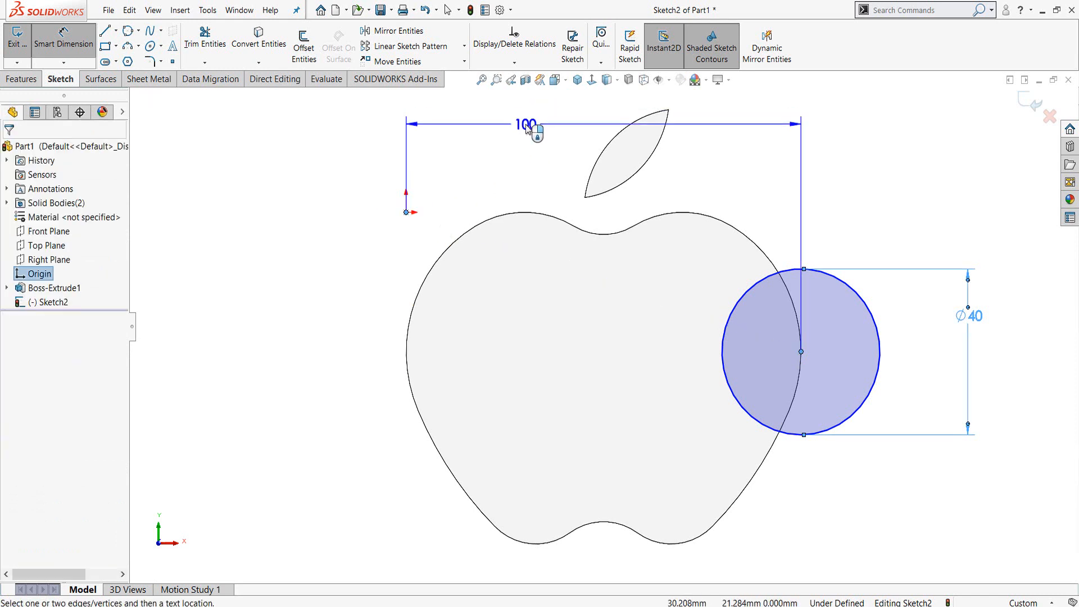
{"action": "left_click", "coordinate": [526, 126]}
{"action": "key", "text": "Return"}
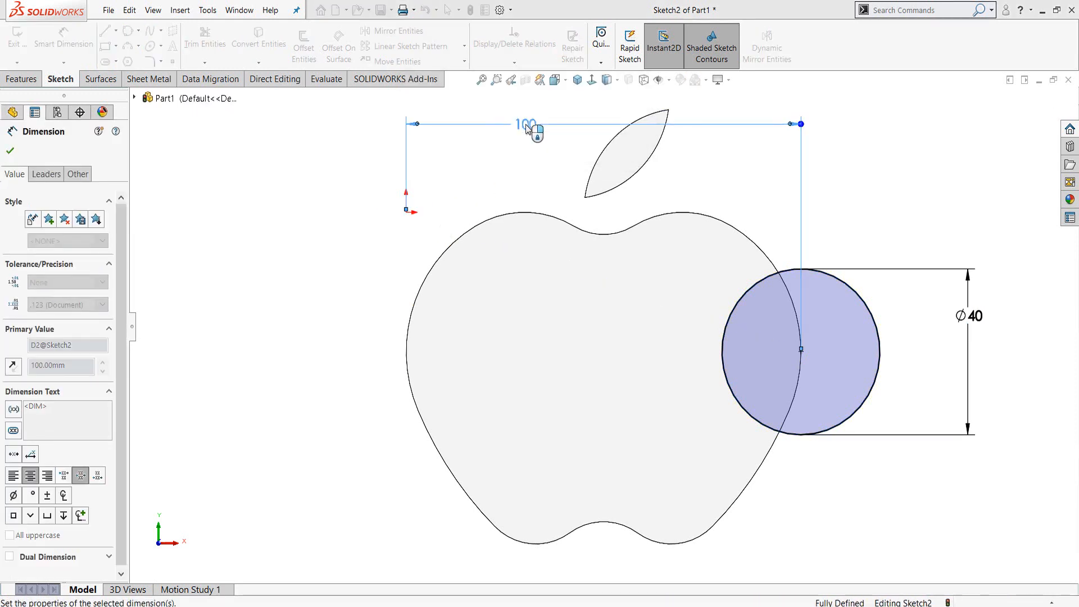
{"action": "key", "text": "Escape"}
- Cut the bite out of the apple by extruding the circle sketch as a cut with the Up To Next end condition
{"action": "left_click", "coordinate": [21, 80]}
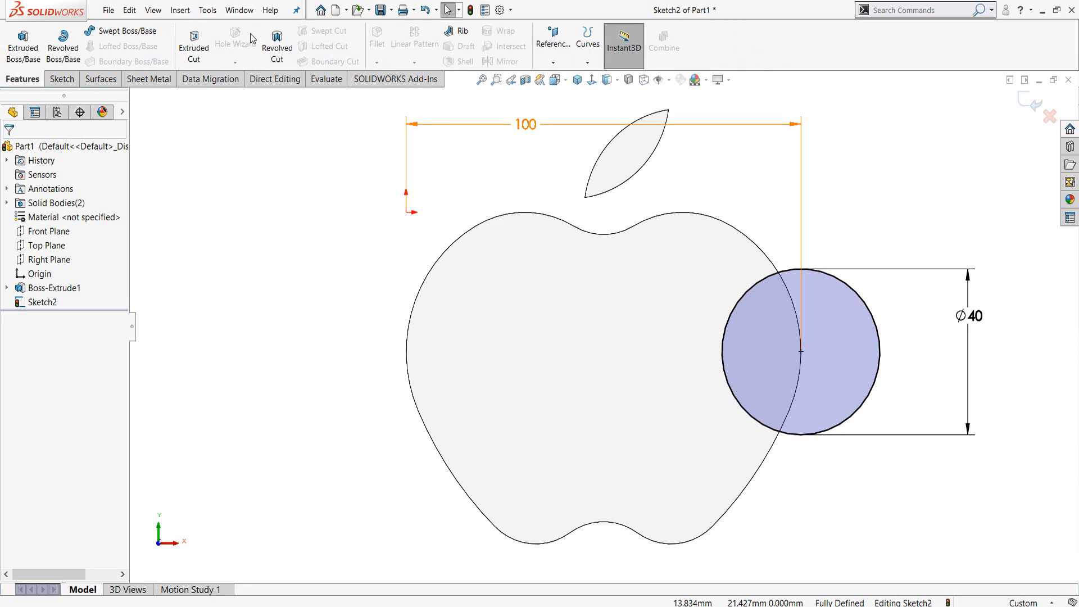
{"action": "left_click", "coordinate": [193, 48]}
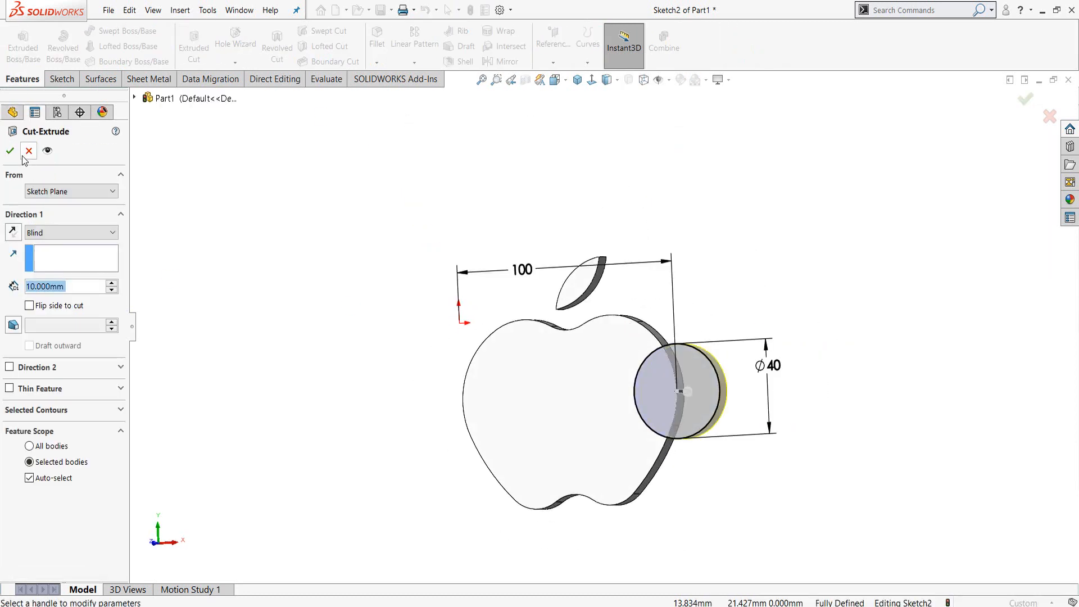
{"action": "left_click", "coordinate": [48, 232]}
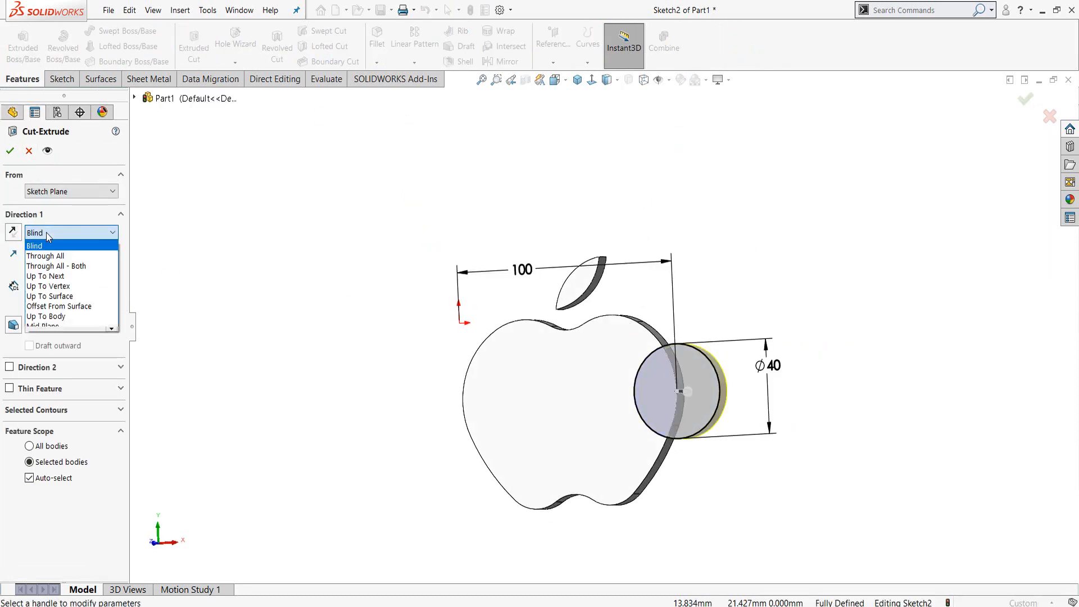
{"action": "left_click", "coordinate": [48, 277]}
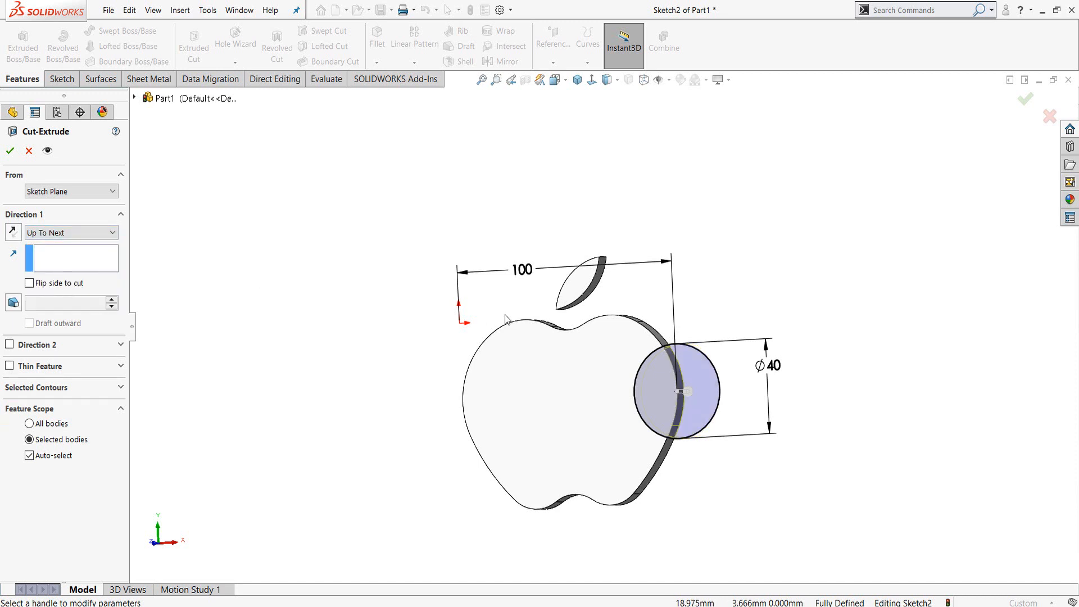
{"action": "middle_click_drag", "start_coordinate": [600, 366], "coordinate": [573, 369]}
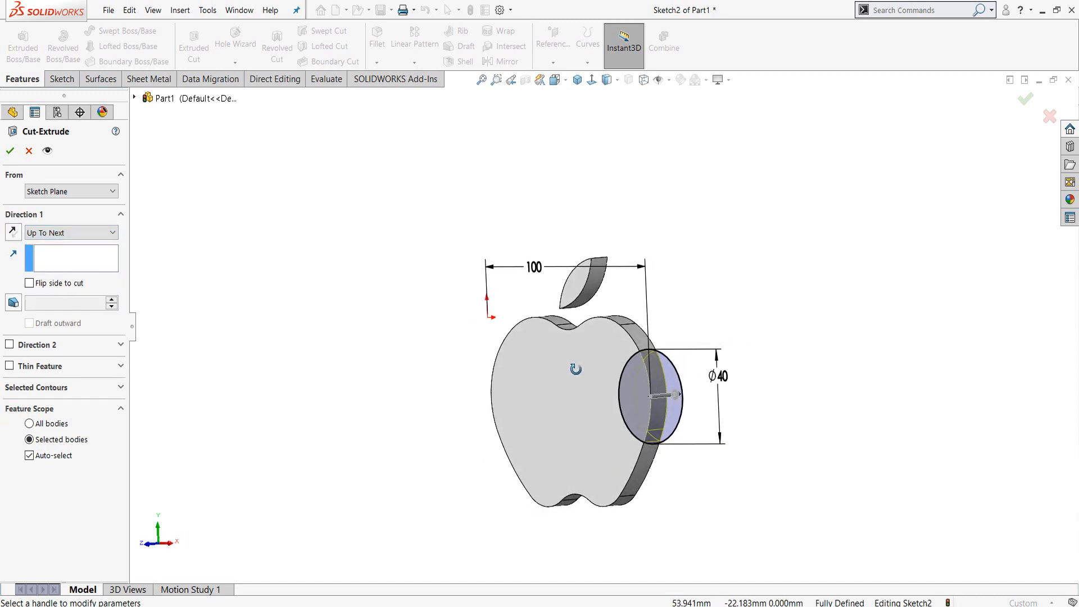
{"action": "left_click", "coordinate": [10, 151]}
{"action": "middle_click_drag", "start_coordinate": [735, 347], "coordinate": [610, 387]}
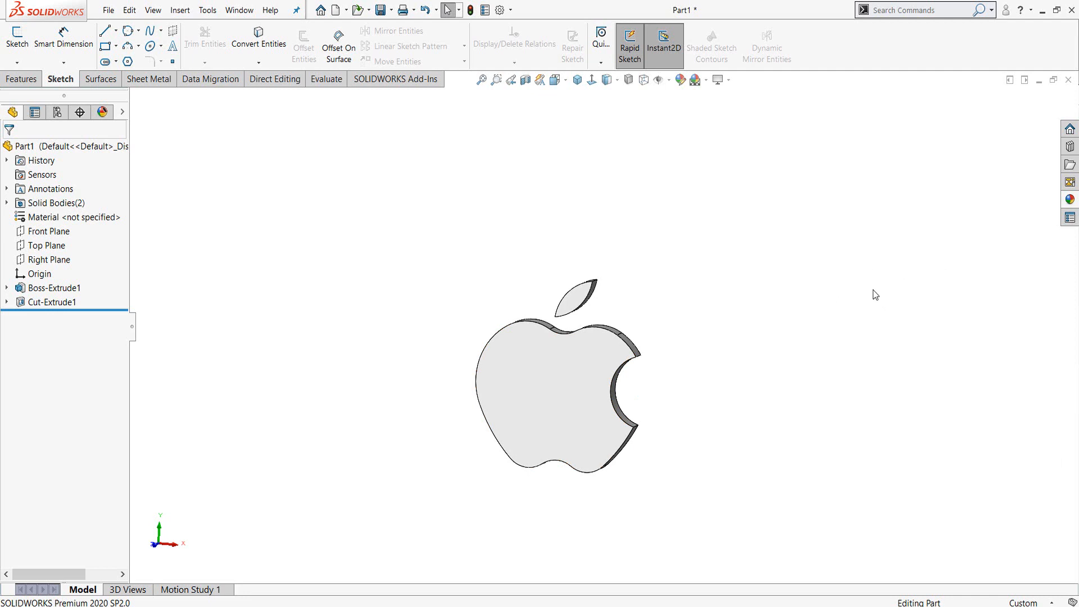
- Apply the polished gold metal appearance to the whole part
{"action": "left_click", "coordinate": [1070, 200]}
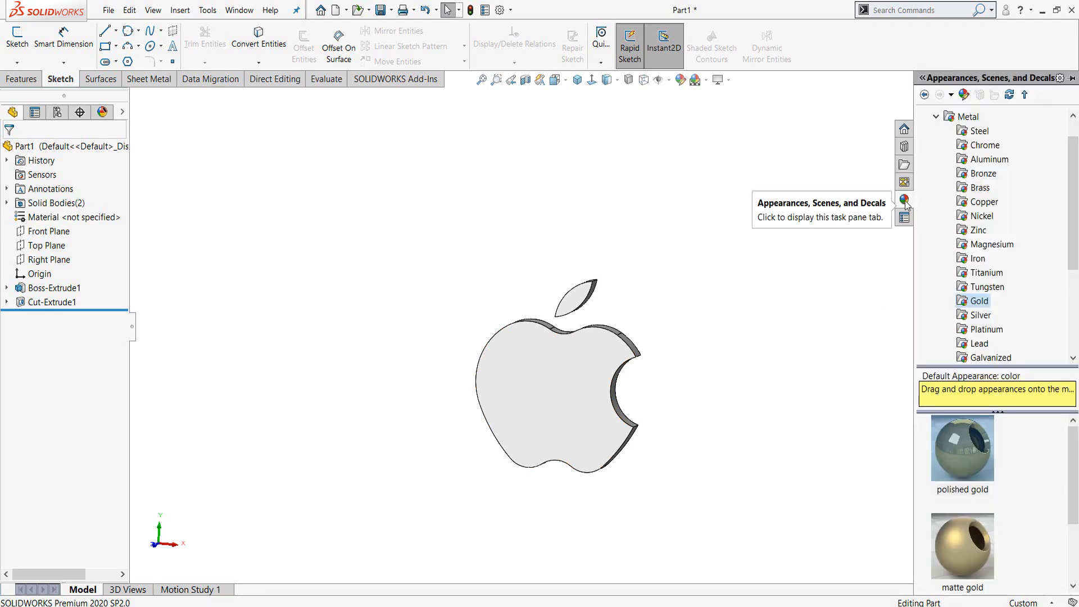
{"action": "scroll", "coordinate": [1078, 147], "scroll_direction": "up", "scroll_amount": 1}
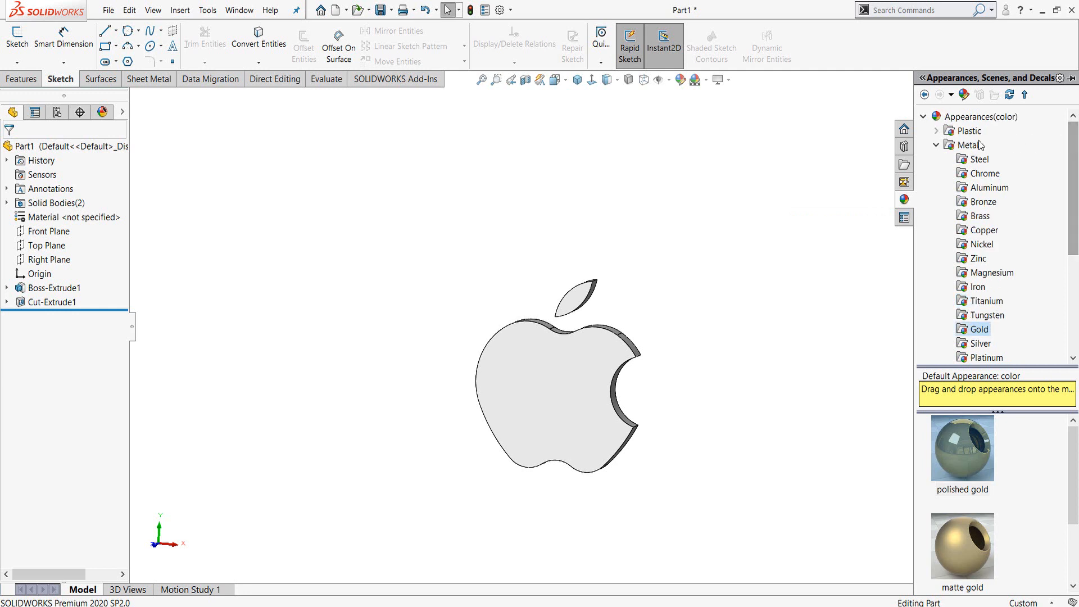
{"action": "scroll", "coordinate": [1068, 236], "scroll_direction": "down", "scroll_amount": 2}
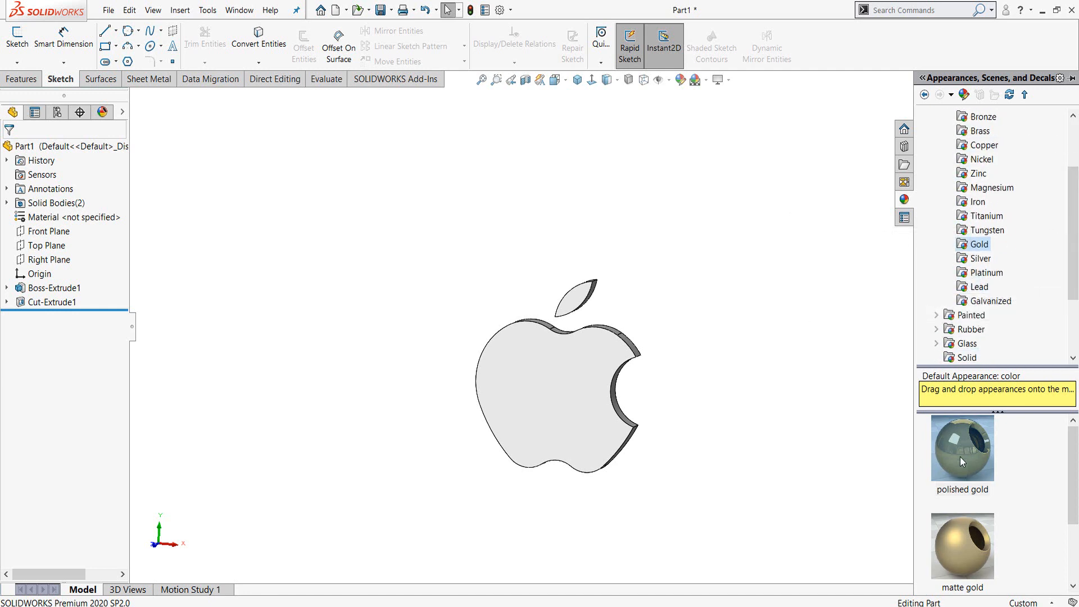
{"action": "left_click_drag", "start_coordinate": [961, 460], "coordinate": [600, 414]}
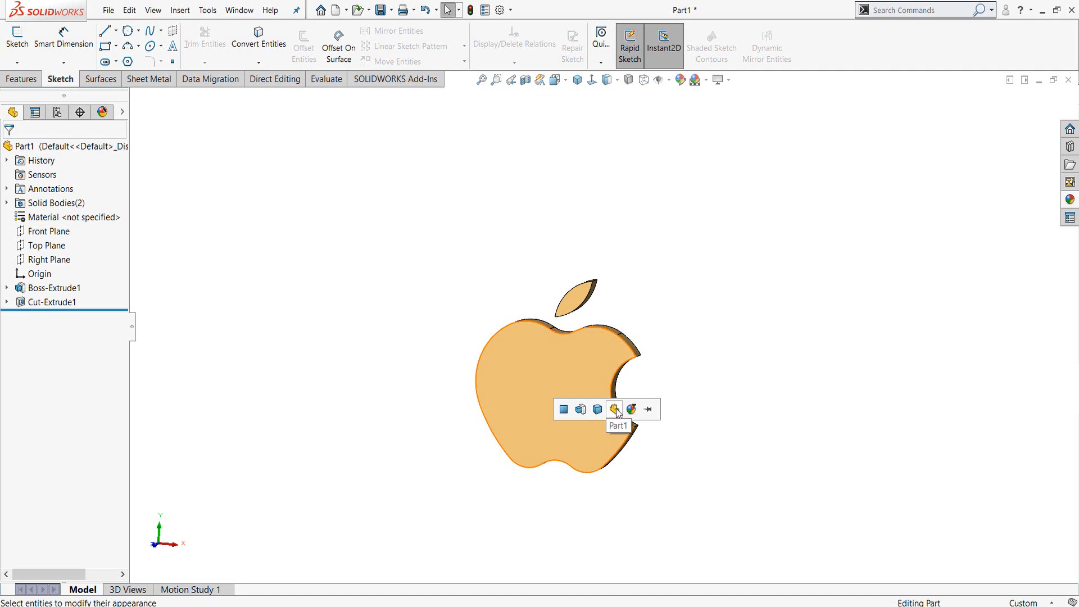
{"action": "left_click", "coordinate": [615, 410]}
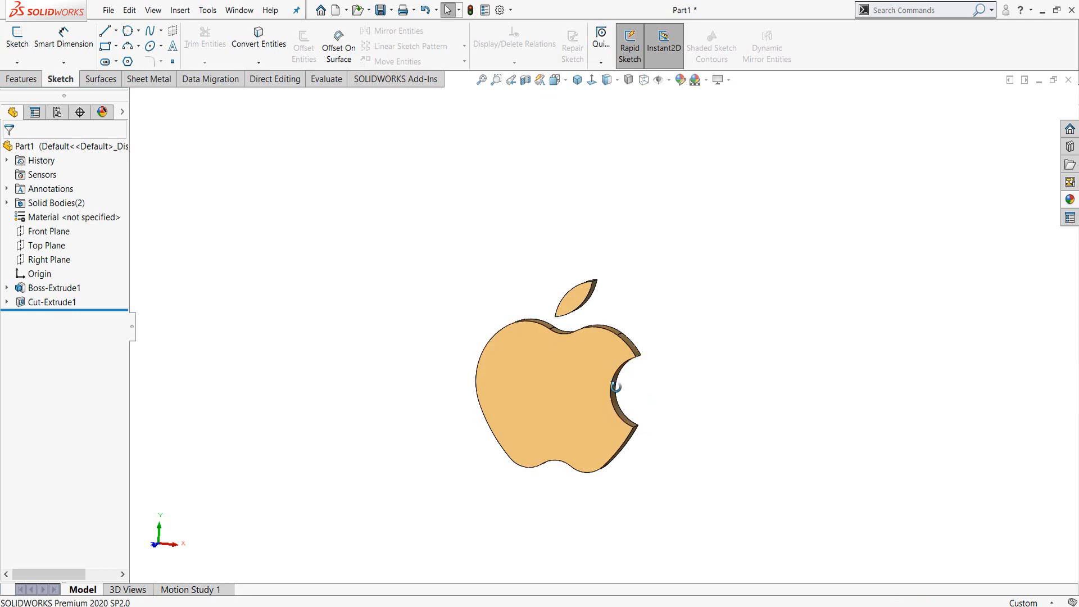
- Change the model's display style to shaded without edges
{"action": "mouse_move", "coordinate": [616, 387]}
{"action": "middle_mouse_down"}
{"action": "mouse_move", "coordinate": [518, 386]}
{"action": "mouse_move", "coordinate": [495, 396]}
{"action": "mouse_move", "coordinate": [622, 381]}
{"action": "mouse_move", "coordinate": [836, 424]}
{"action": "mouse_move", "coordinate": [616, 404]}
{"action": "middle_mouse_up"}
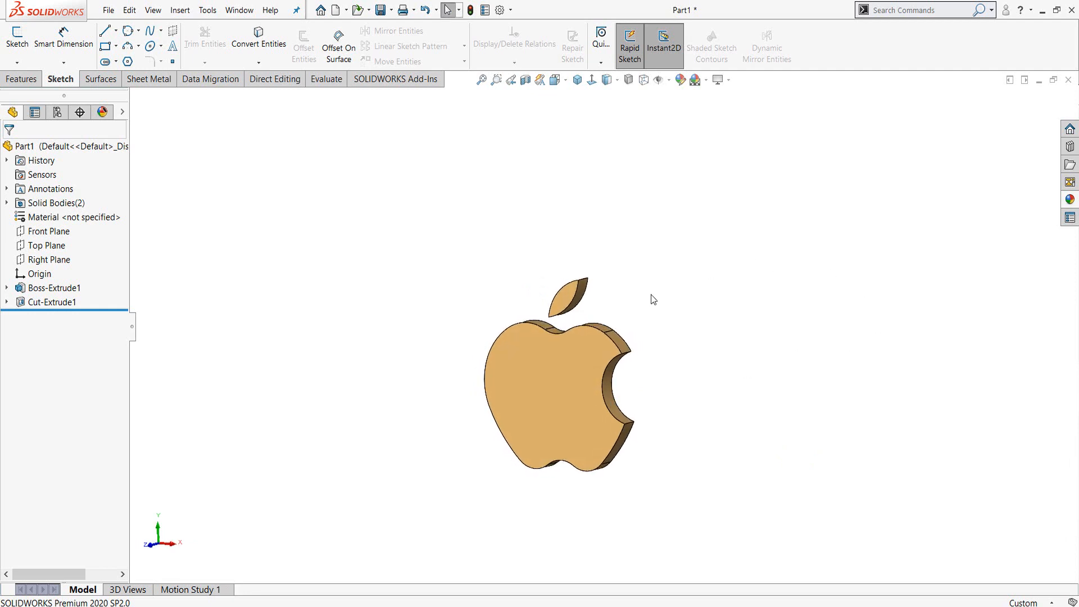
{"action": "middle_click_drag", "start_coordinate": [558, 437], "coordinate": [568, 436]}
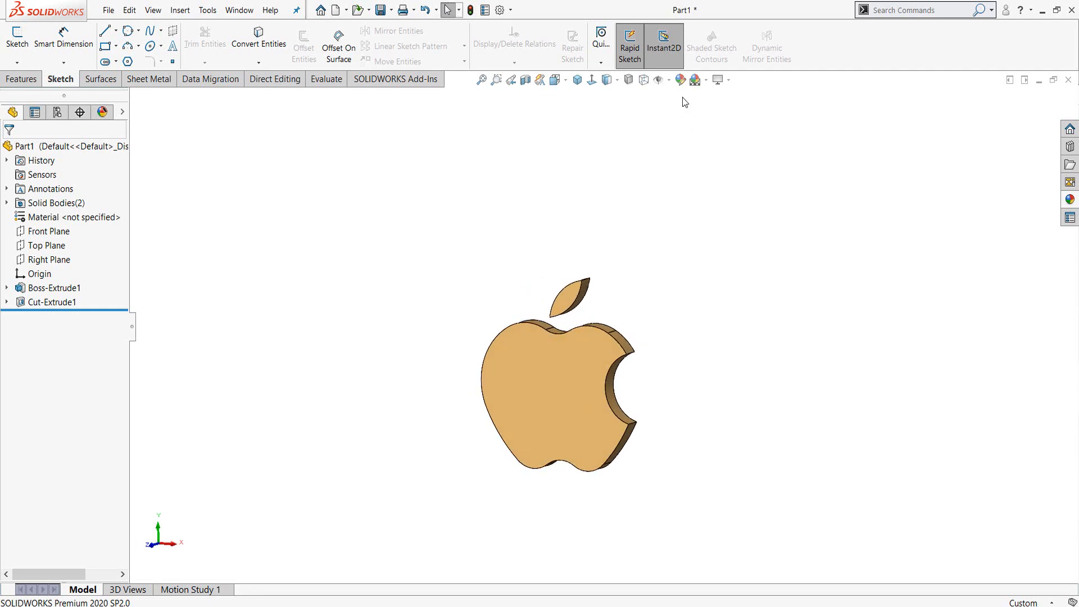
{"action": "left_click", "coordinate": [617, 83]}
{"action": "left_click", "coordinate": [613, 111]}
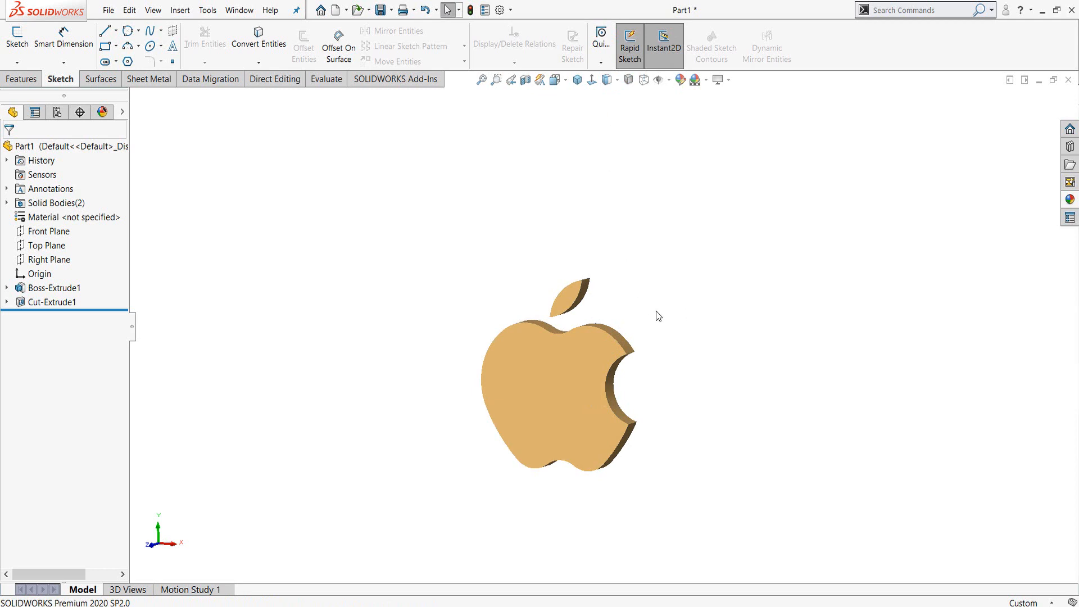
- View the finished logo normal to the apple's front face and clear the face selection
{"action": "middle_click_drag", "start_coordinate": [628, 335], "coordinate": [578, 368]}
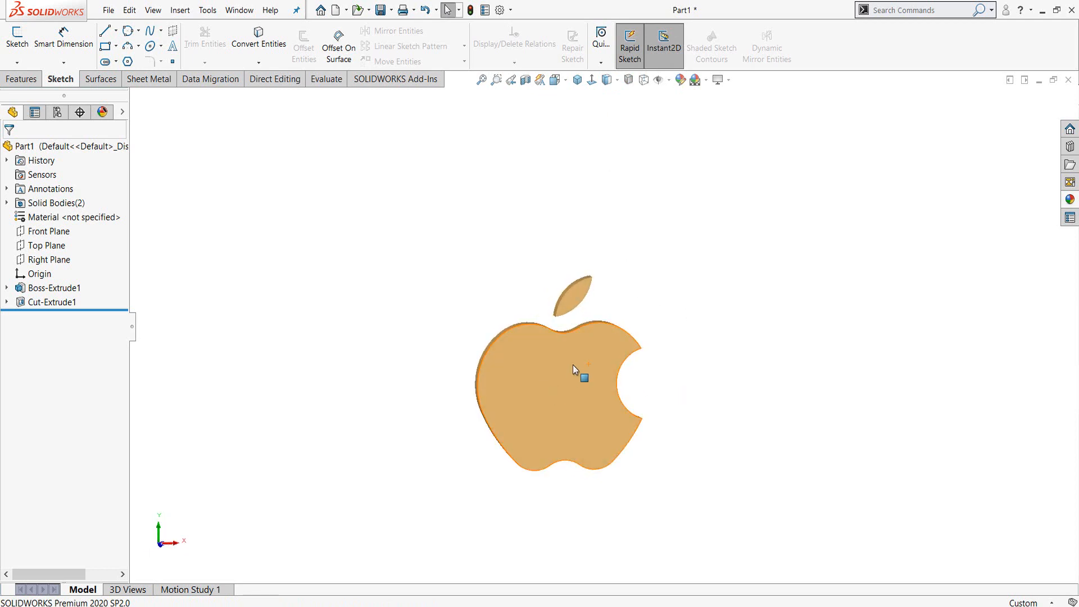
{"action": "left_click", "coordinate": [579, 369]}
{"action": "left_click", "coordinate": [674, 329]}
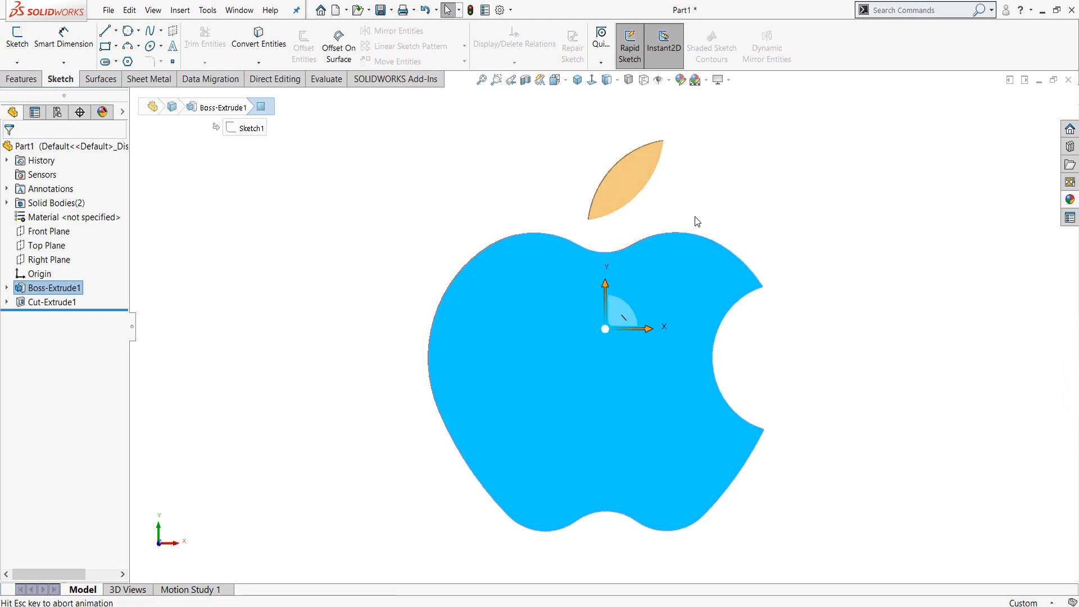
{"action": "left_click", "coordinate": [782, 172]}
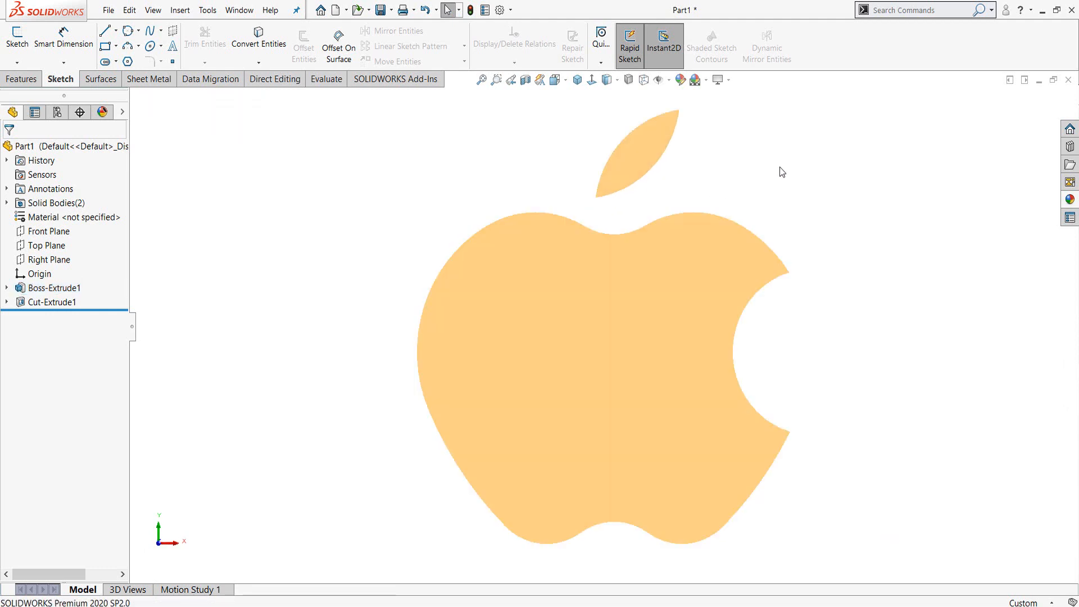